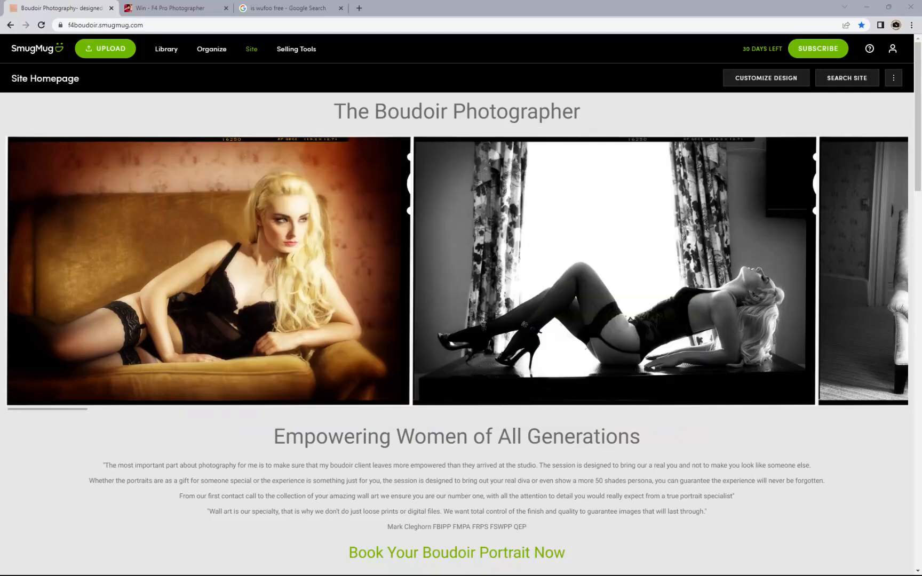
Review the sample Win a Boudoir Experience page's prize text and entry form, and the search results about Wufoo's free plan
drag(921, 74, 492, 52)
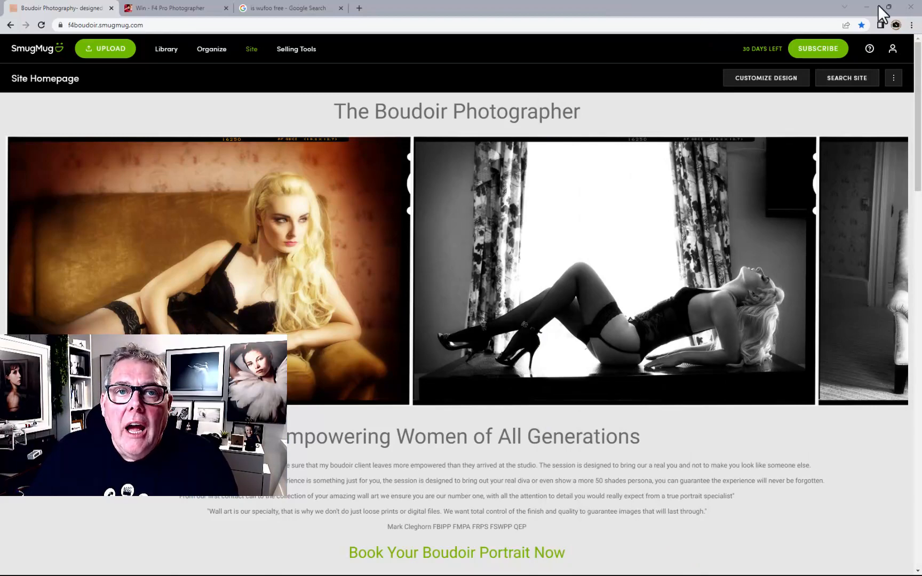
click(160, 8)
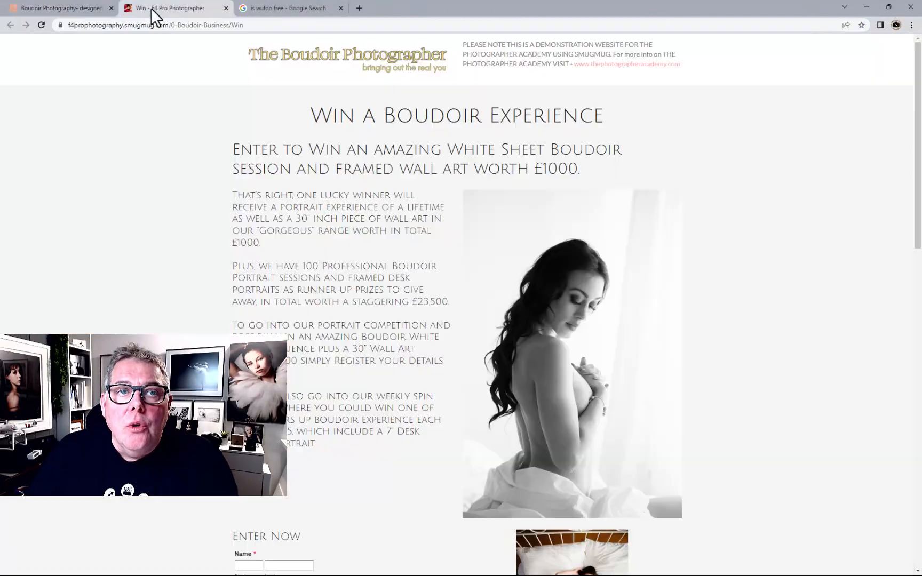
scroll(442, 275, down, 6)
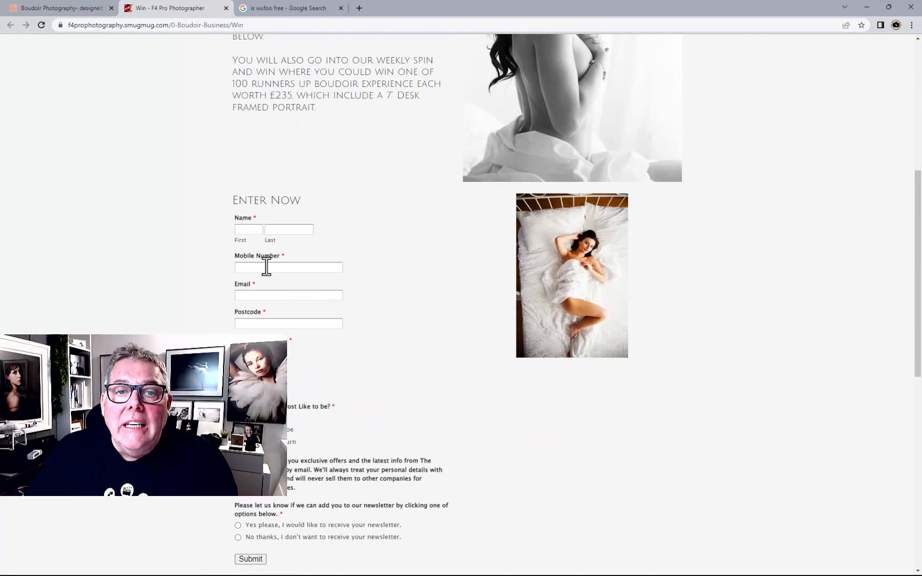
scroll(261, 267, down, 1)
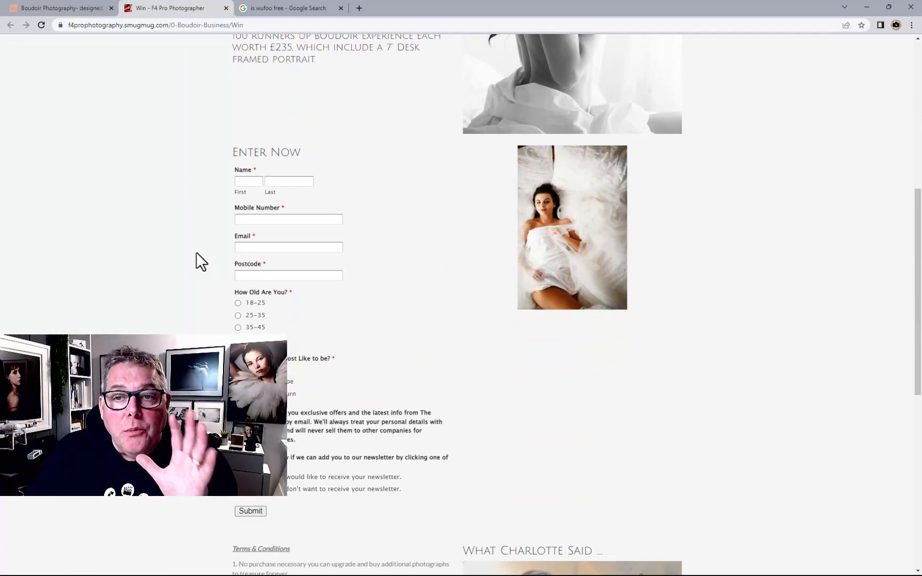
scroll(292, 276, up, 8)
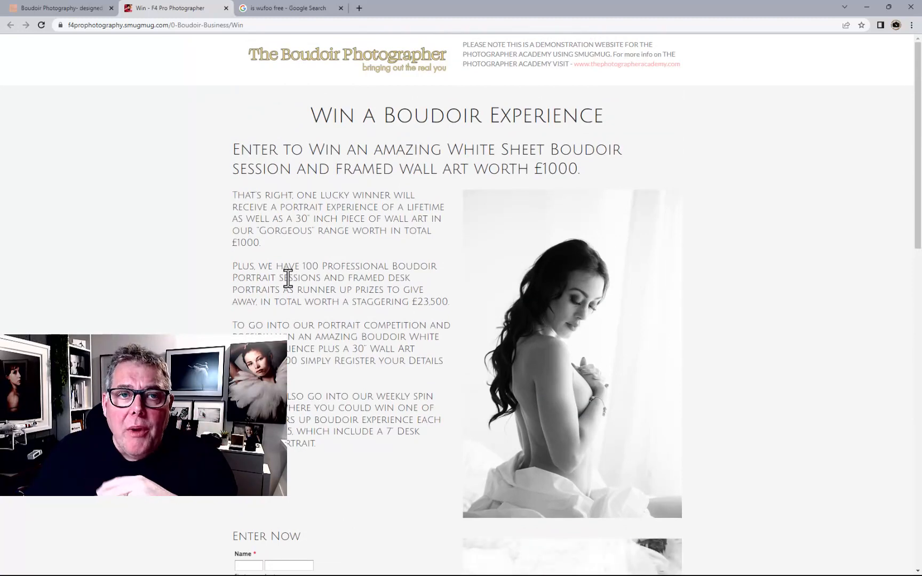
click(70, 9)
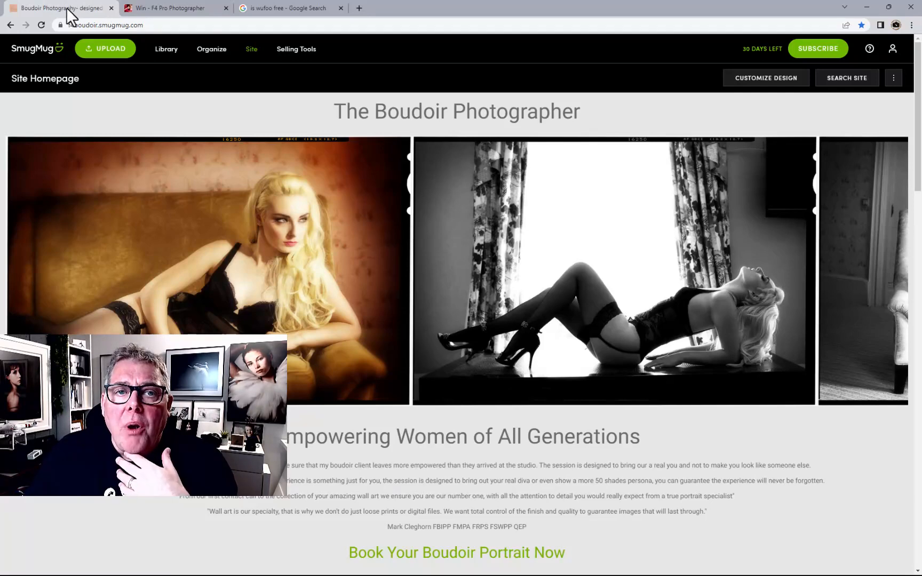
click(175, 9)
scroll(422, 292, down, 7)
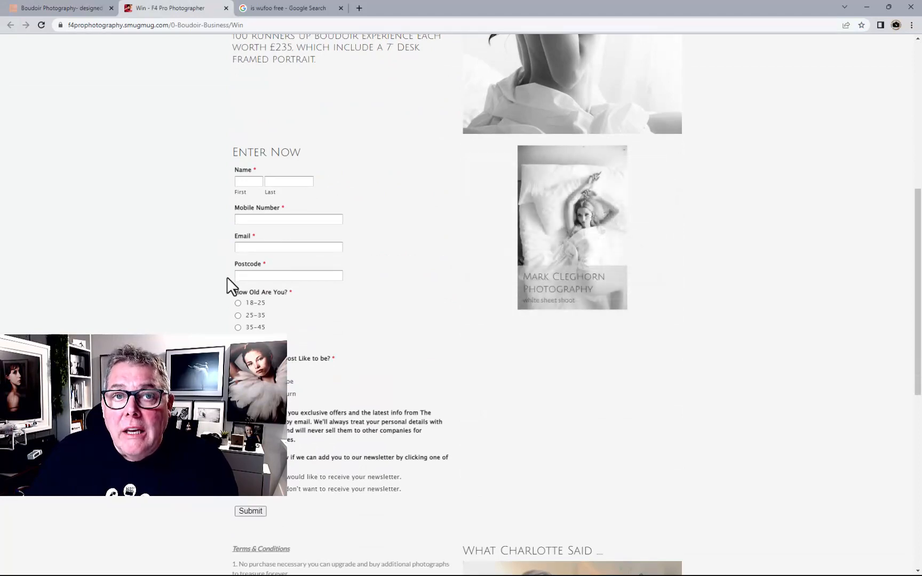
click(267, 8)
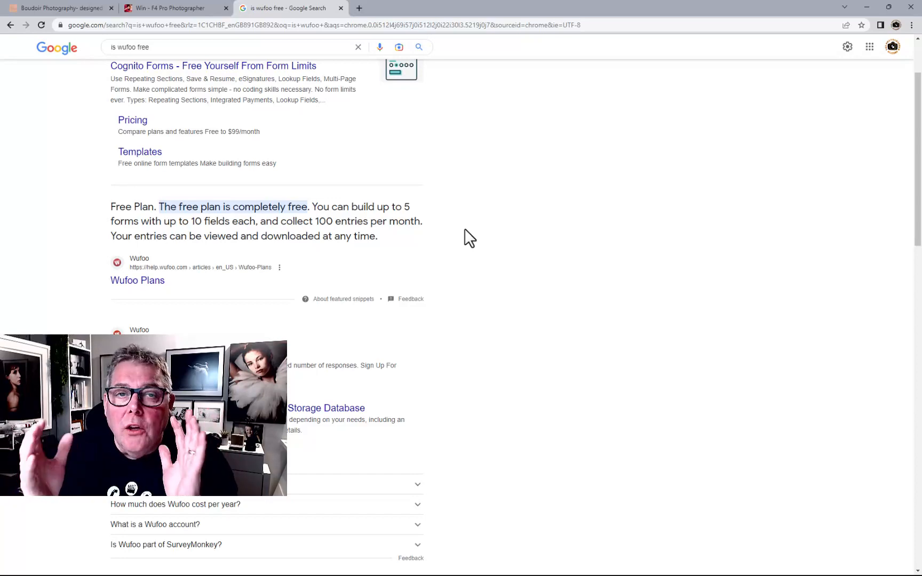
Return to the SmugMug site, close the Support Center and open the Pages folder in the organizer
click(80, 10)
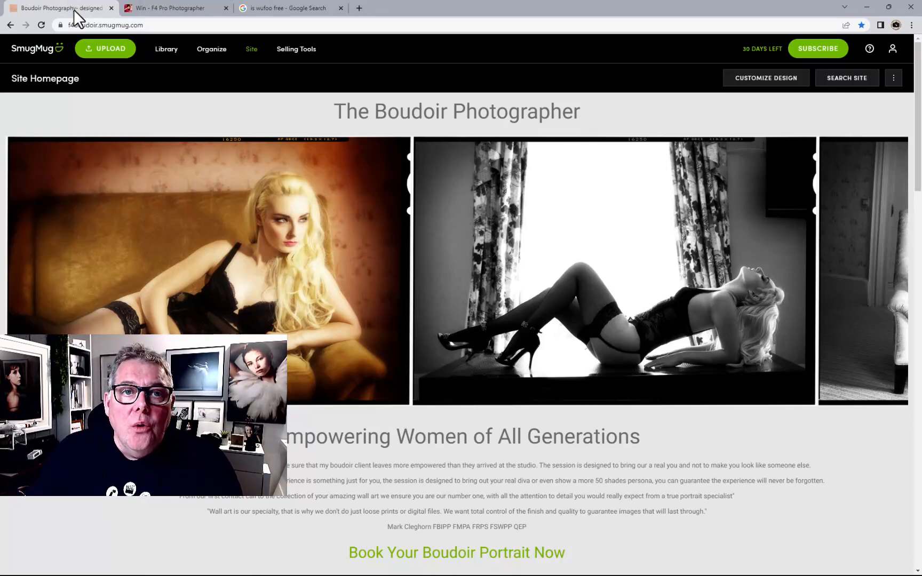
click(212, 49)
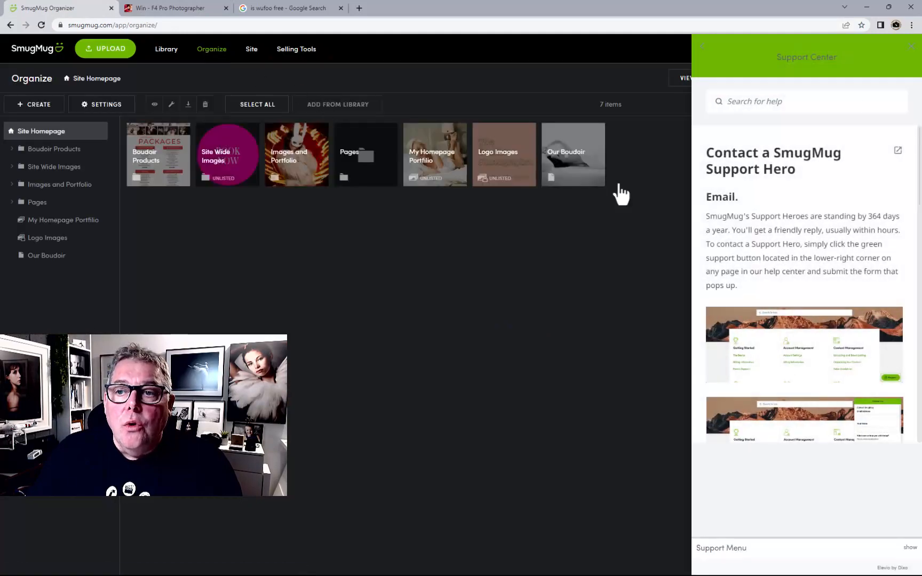
click(912, 47)
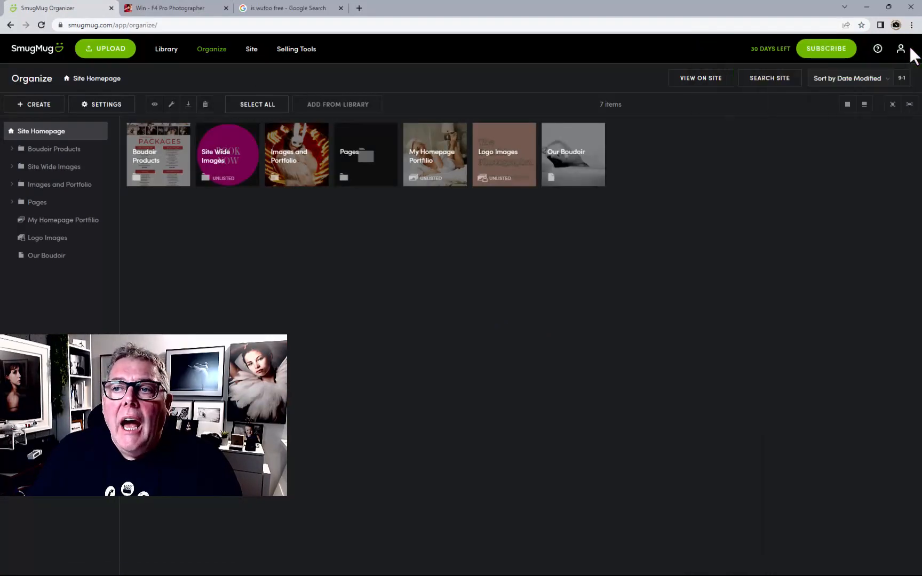
click(373, 168)
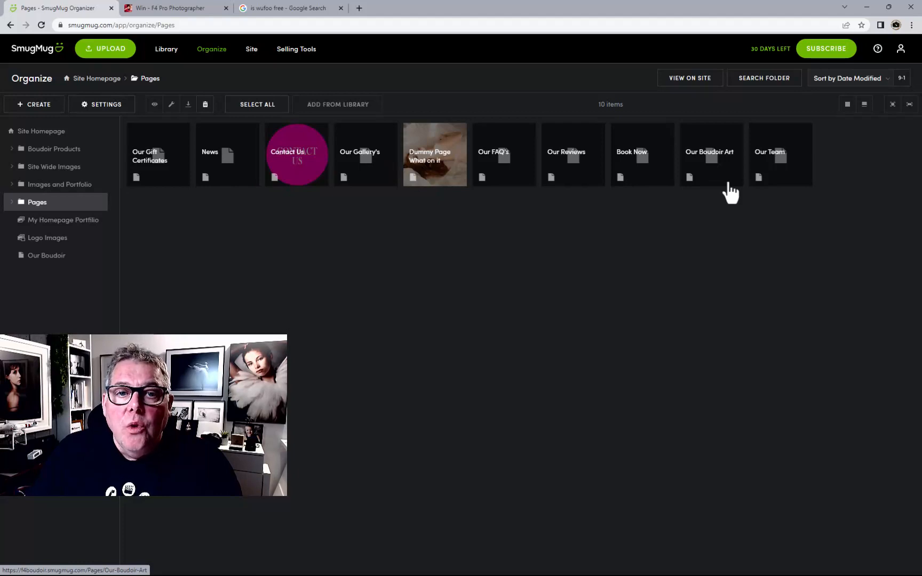
Start a new web page in the Pages folder using the Custom page type
click(34, 105)
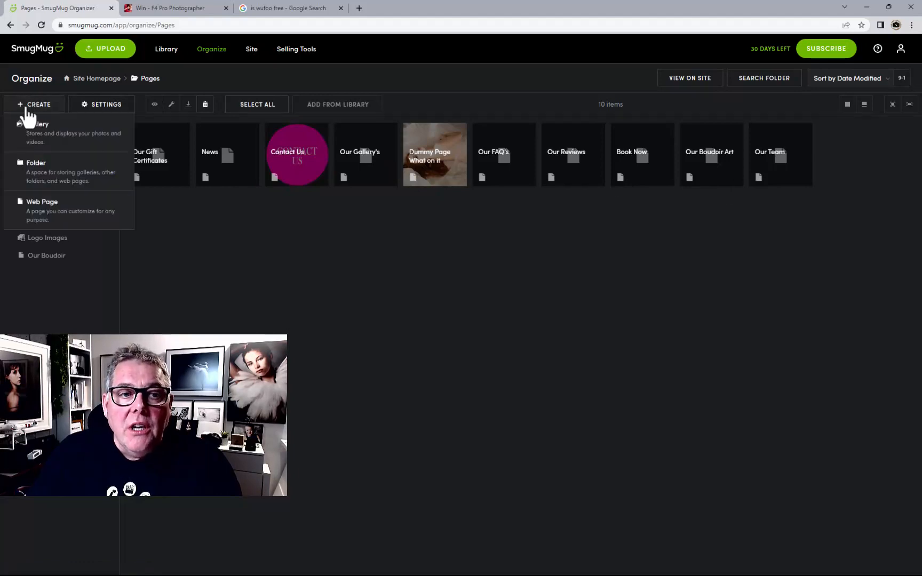
click(49, 219)
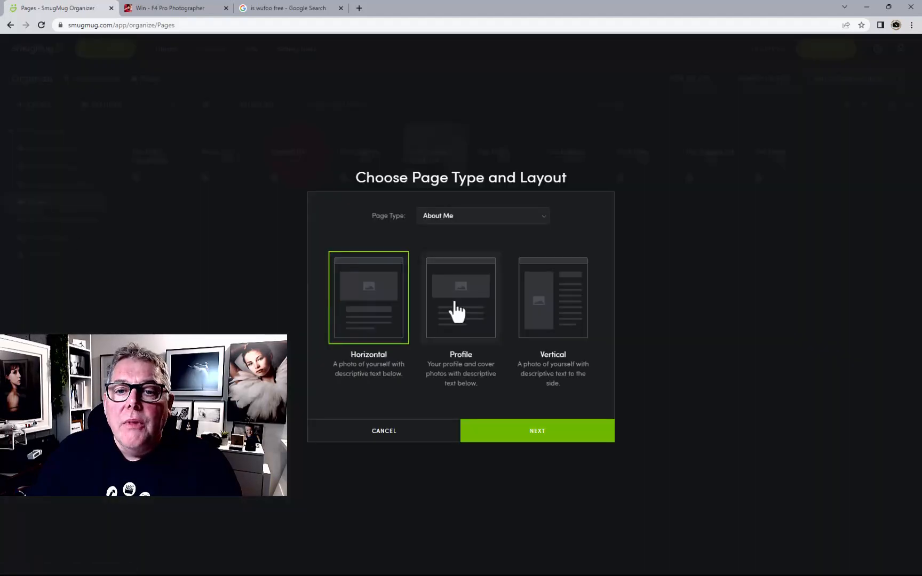
click(442, 216)
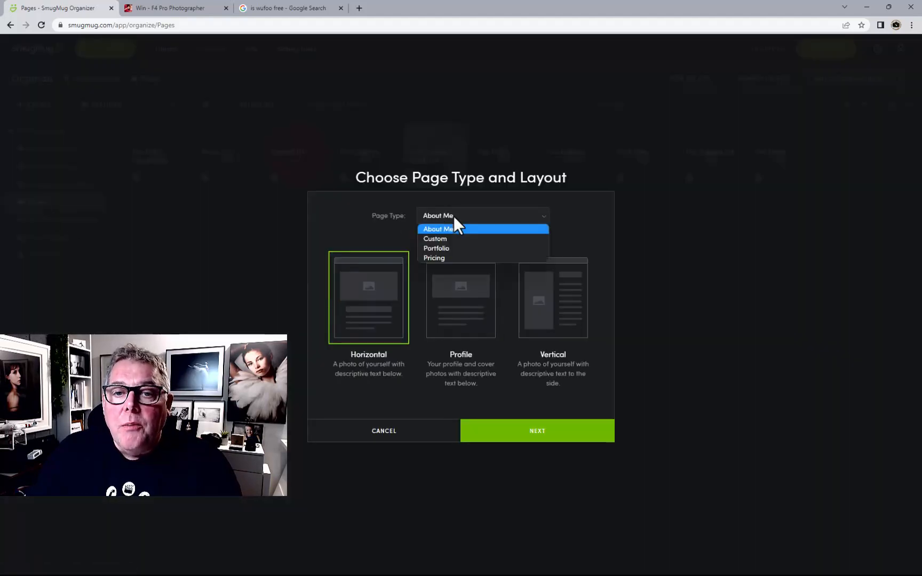
click(451, 240)
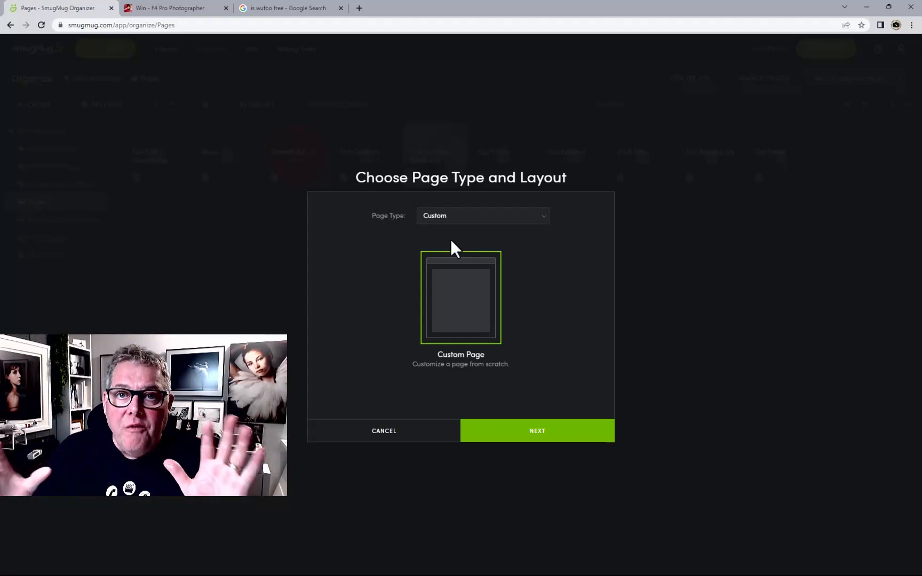
click(538, 431)
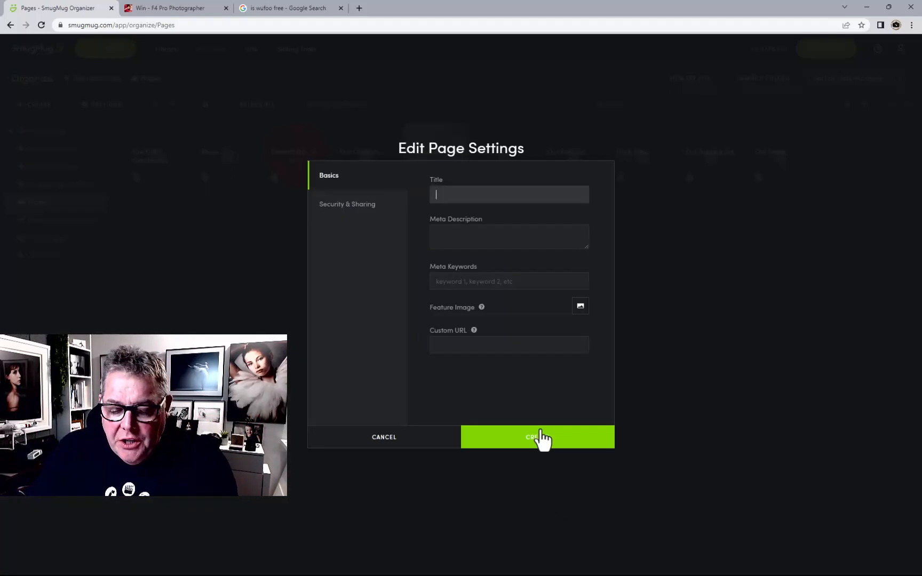
Enter Win as the page title and meta description, and "Win competition boudoir free prize draw" as the meta keywords
text(Win)
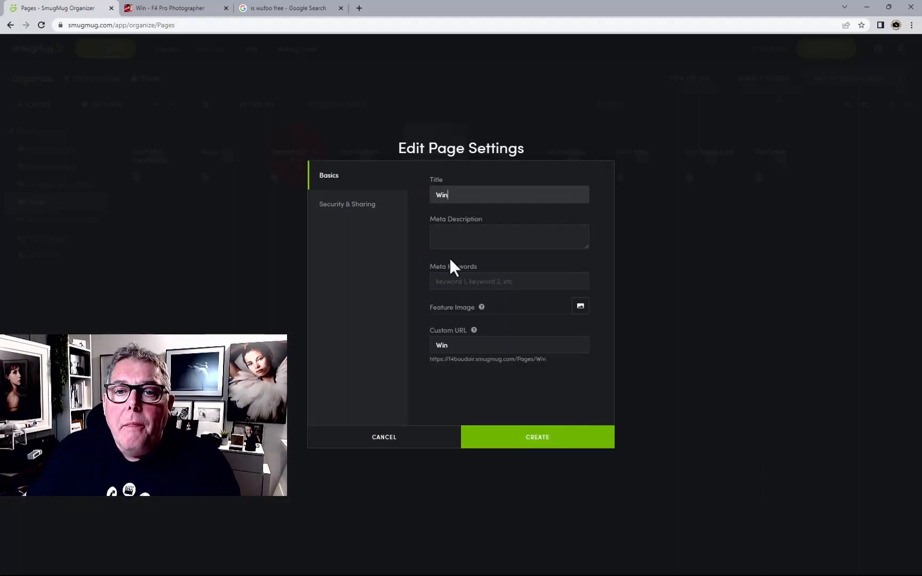
drag(465, 196, 393, 189)
key(ctrl+c)
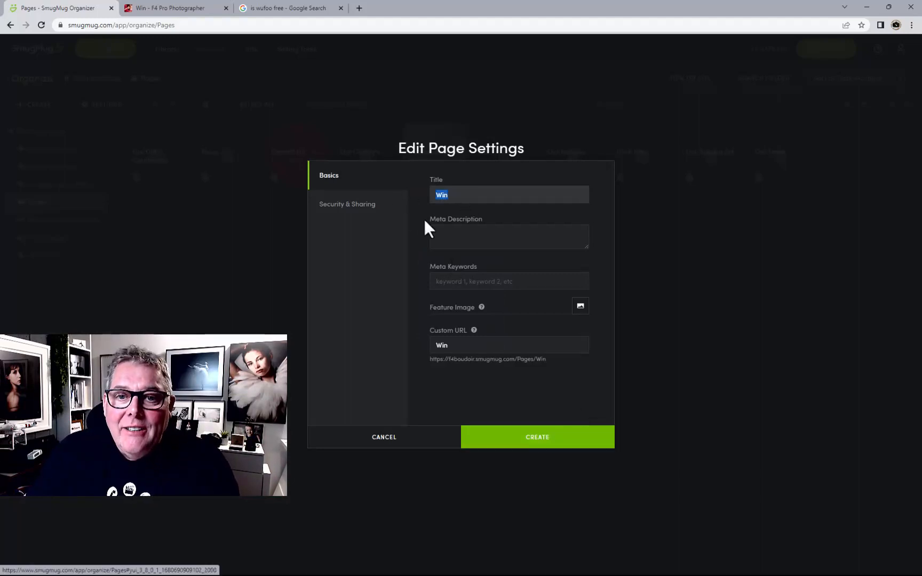
click(445, 233)
key(ctrl+v)
click(449, 288)
key(ctrl+v)
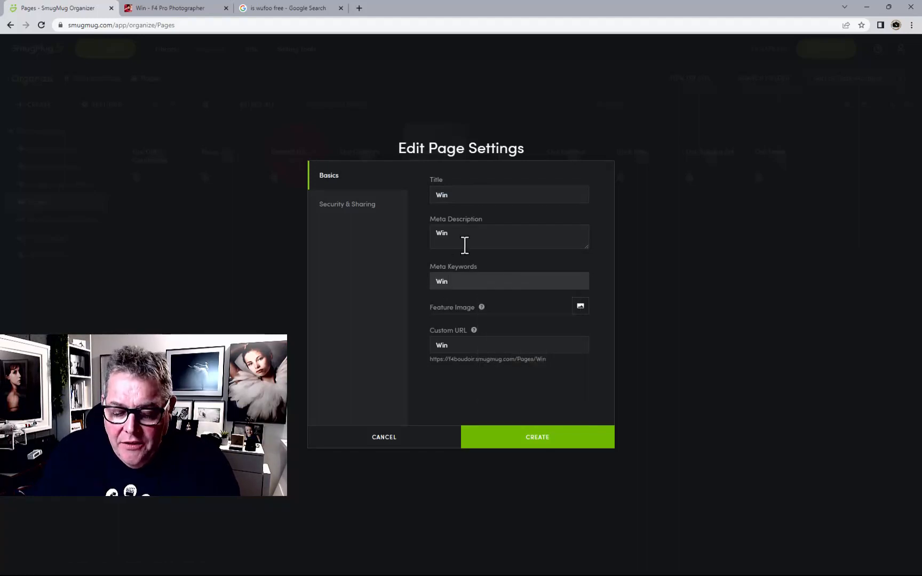
text(competi)
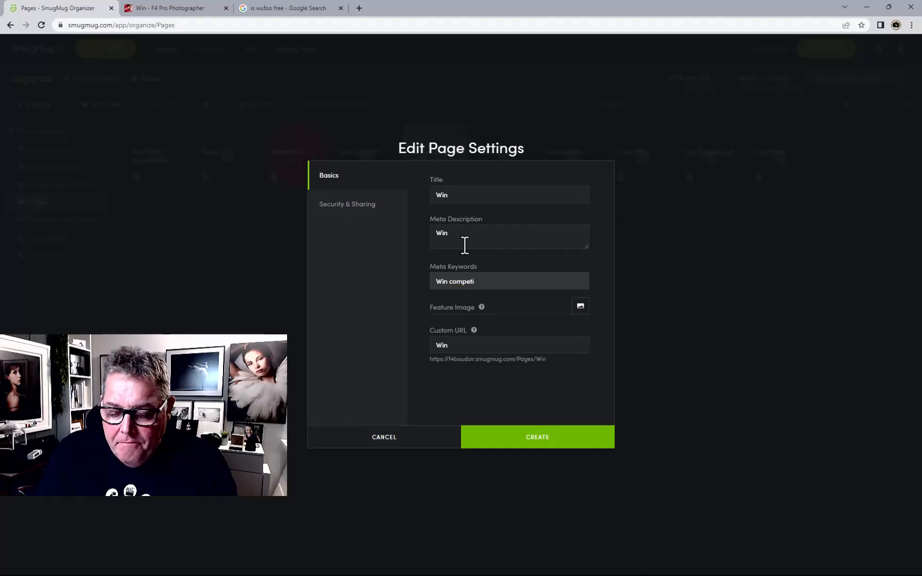
text(tion boudoir free prize draw)
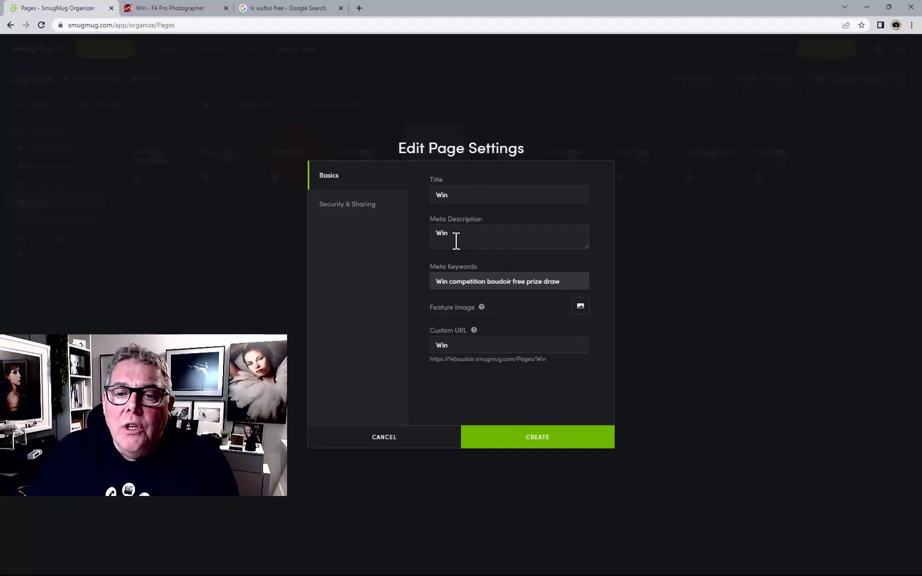
Check the new page's security and sharing options, including SmugMug Searchable, and create the page
click(370, 208)
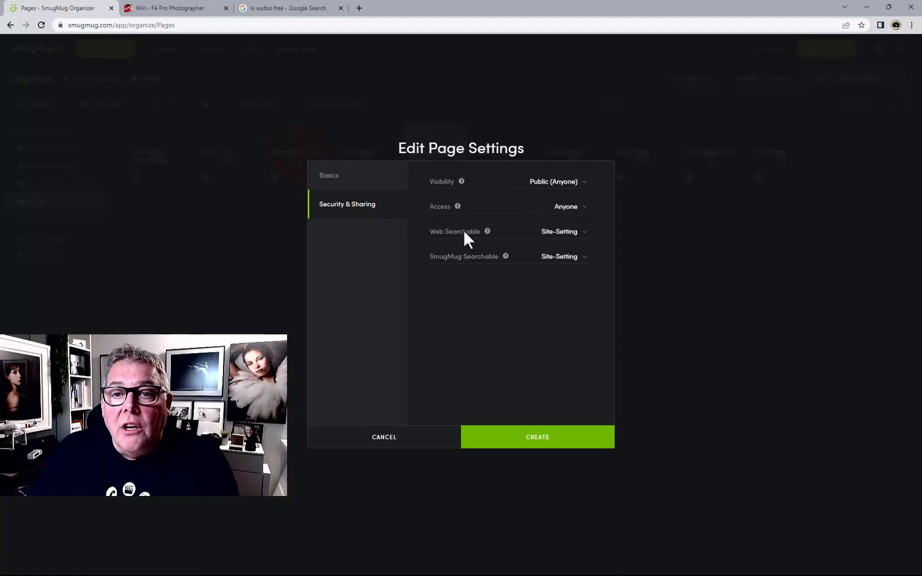
click(565, 258)
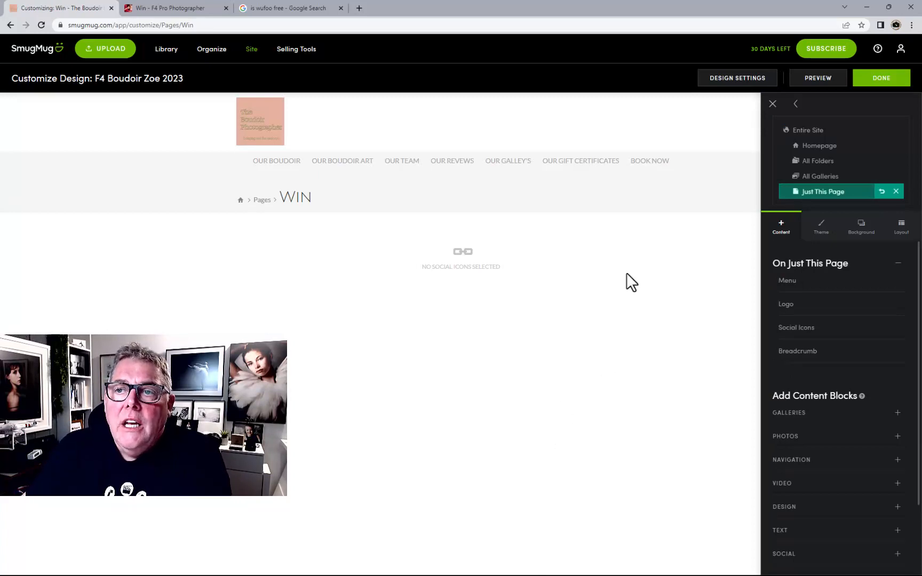
Limit the design editing to just this page and remove its breadcrumb block
click(814, 135)
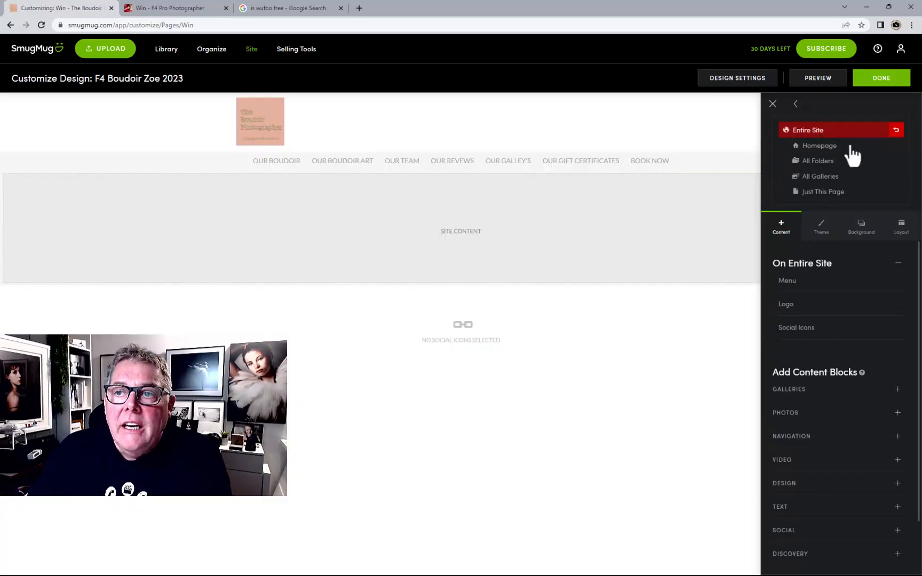
click(818, 193)
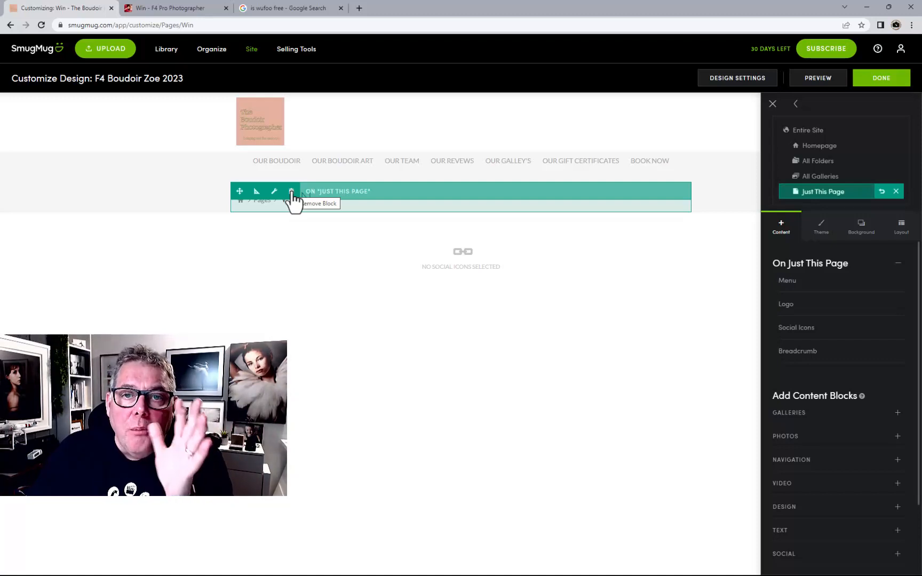
click(292, 193)
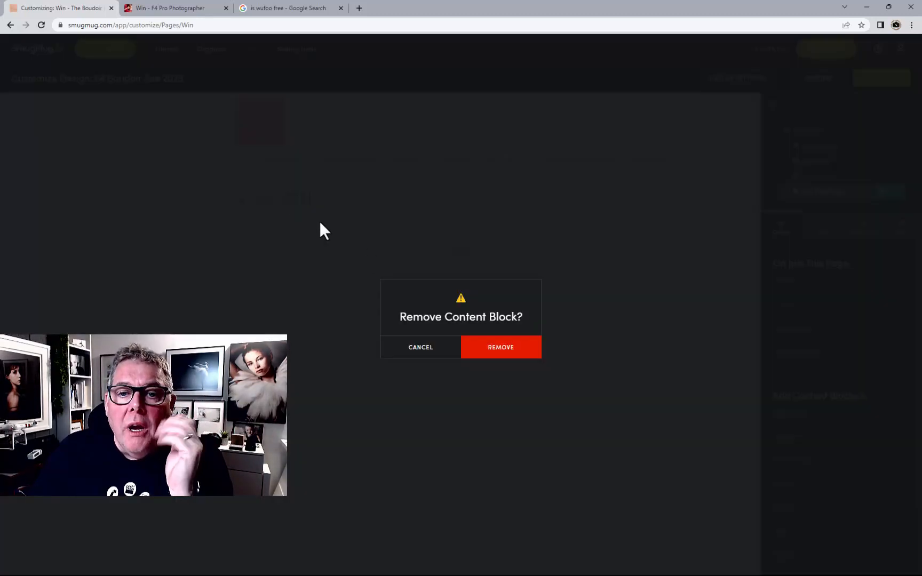
click(523, 354)
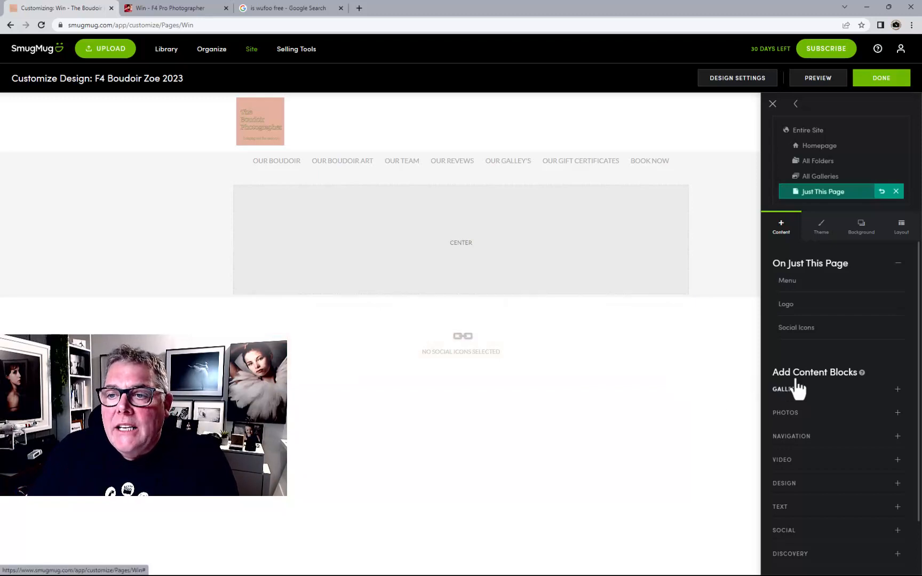
Choose the Fixed layout for just this page
scroll(852, 254, down, 1)
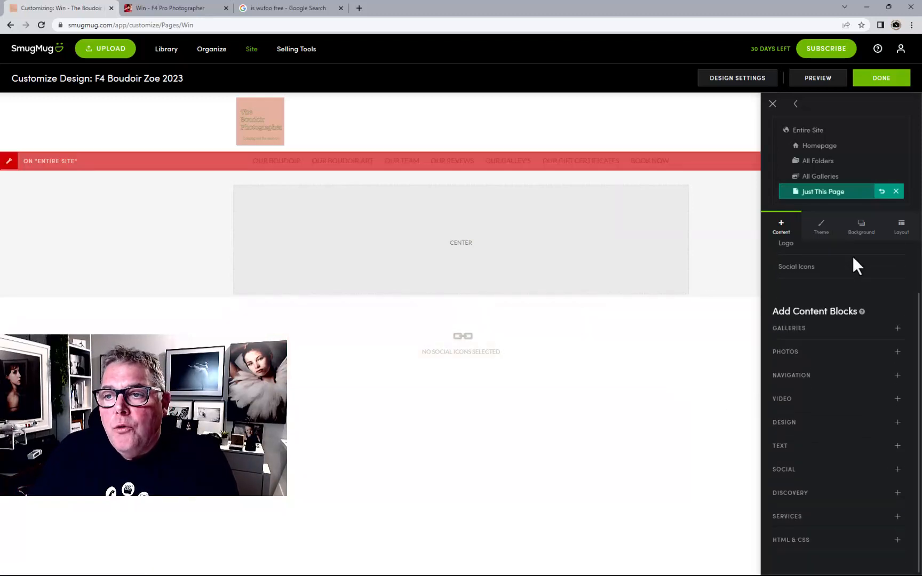
click(903, 229)
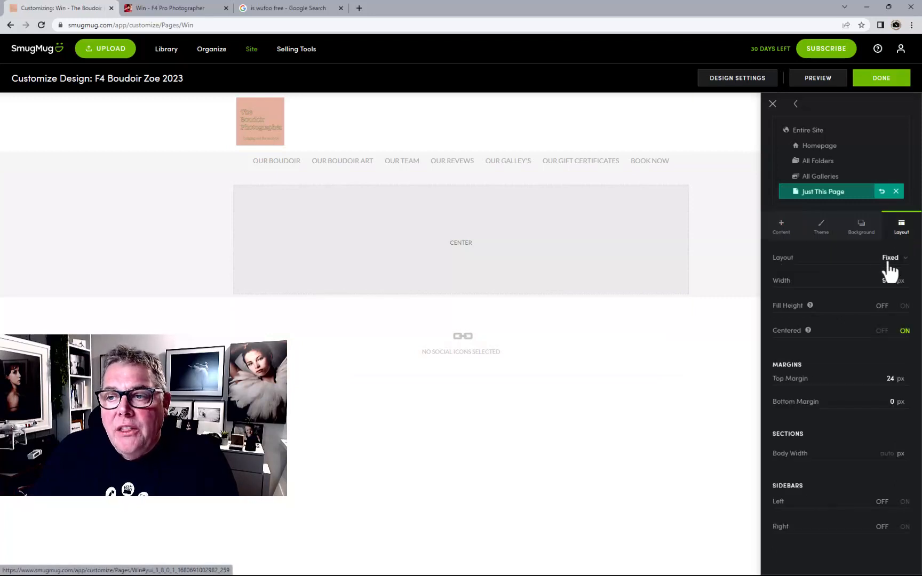
click(890, 258)
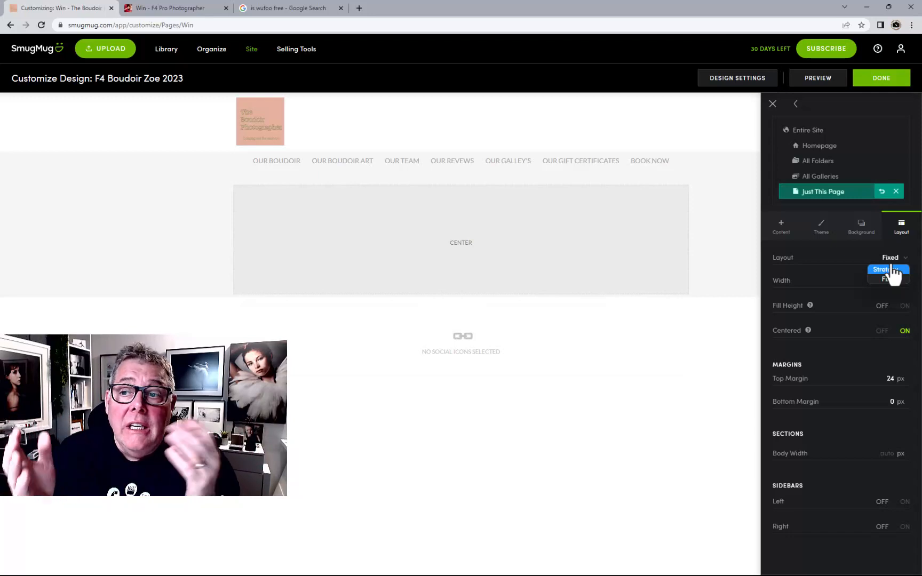
click(888, 278)
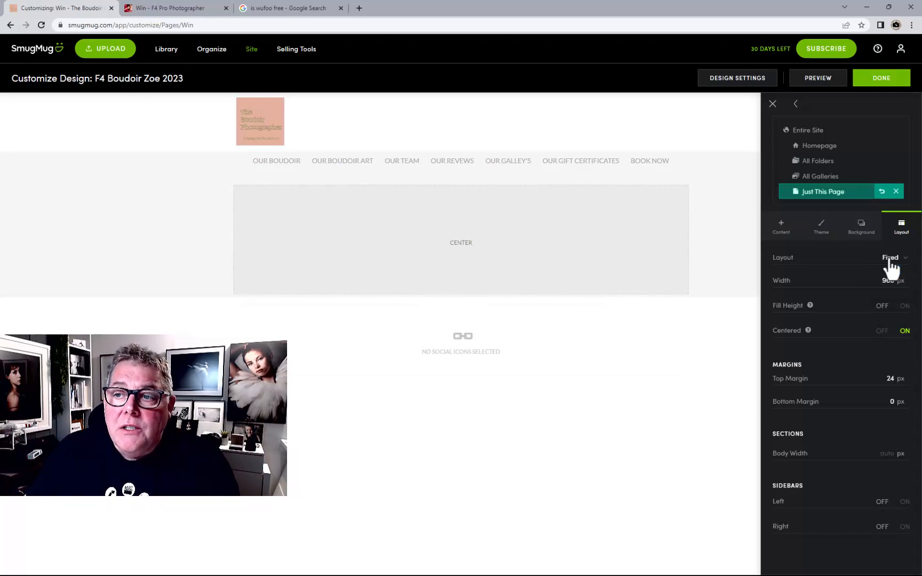
Add a Title text block to the empty center area of the Win page
click(783, 234)
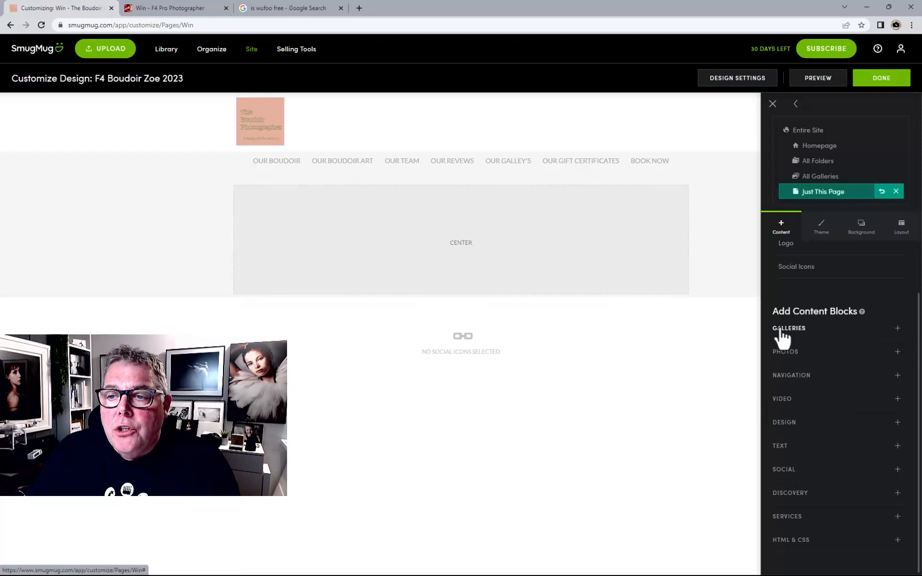
click(787, 449)
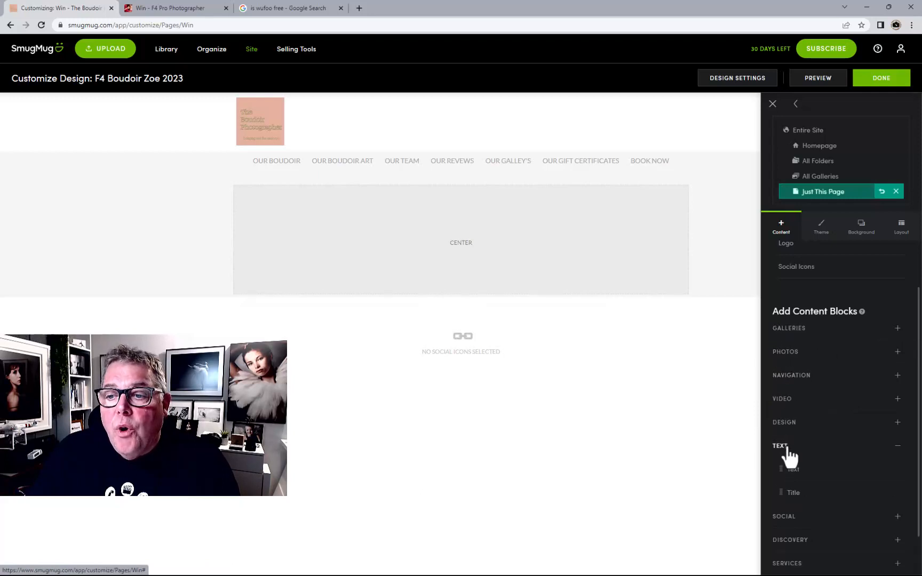
drag(790, 493, 462, 211)
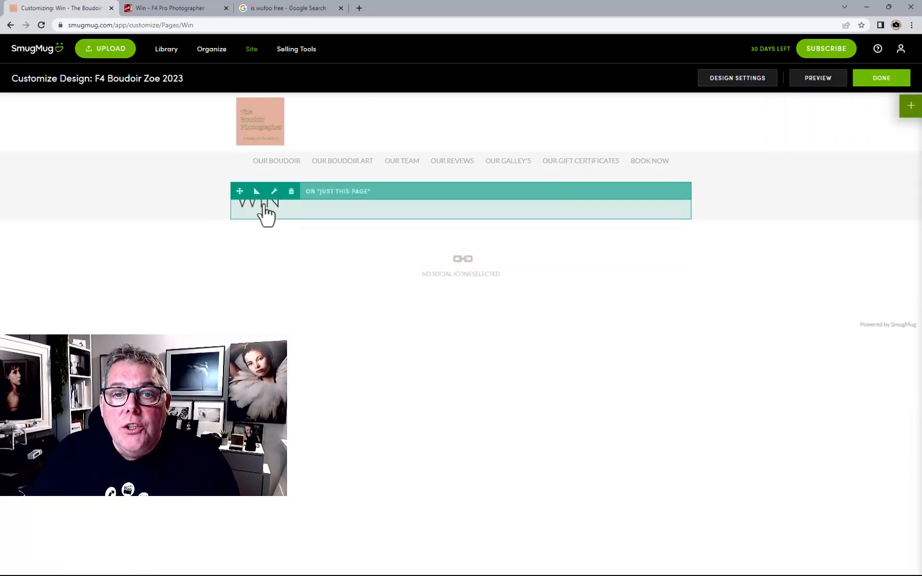
Set the title block's text to "Win a Boudoir Experience Worth £1000"
click(293, 219)
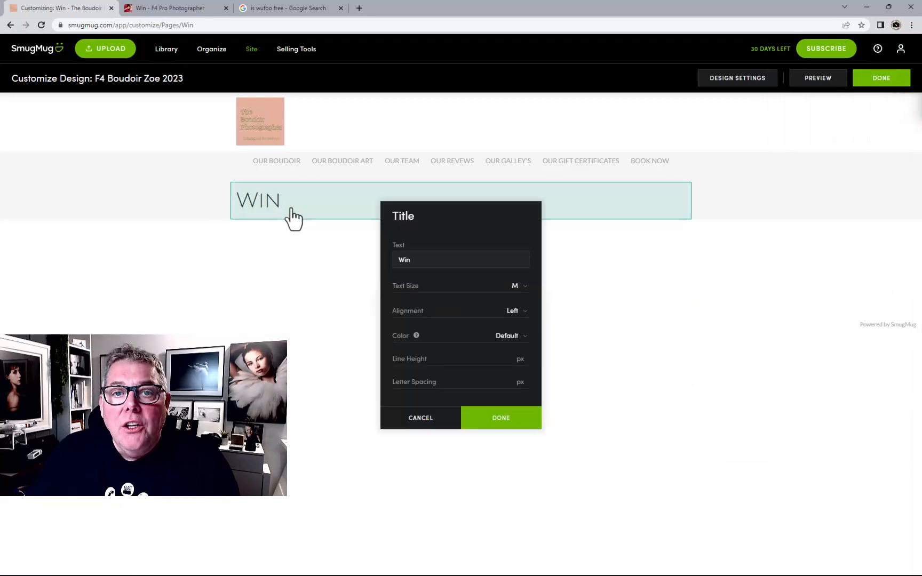
click(452, 262)
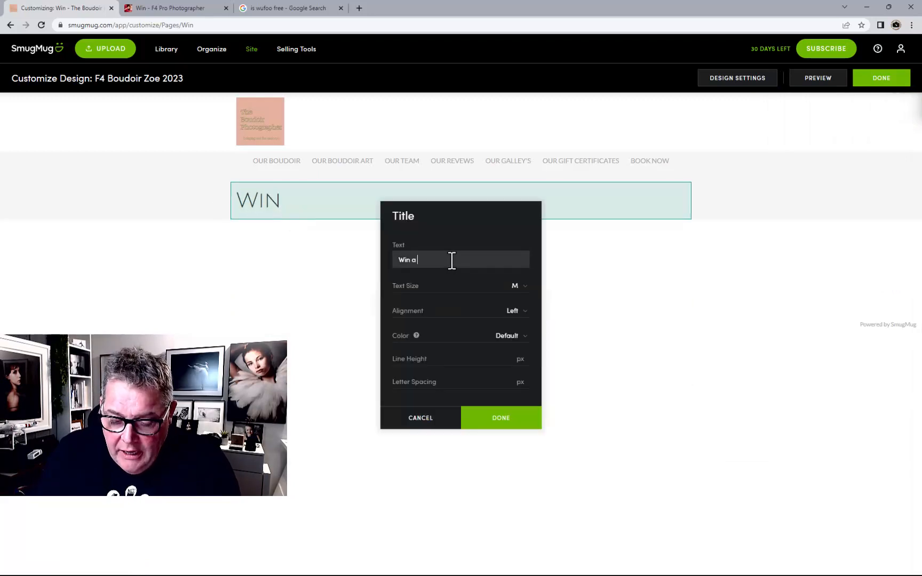
text(a Boudoir )
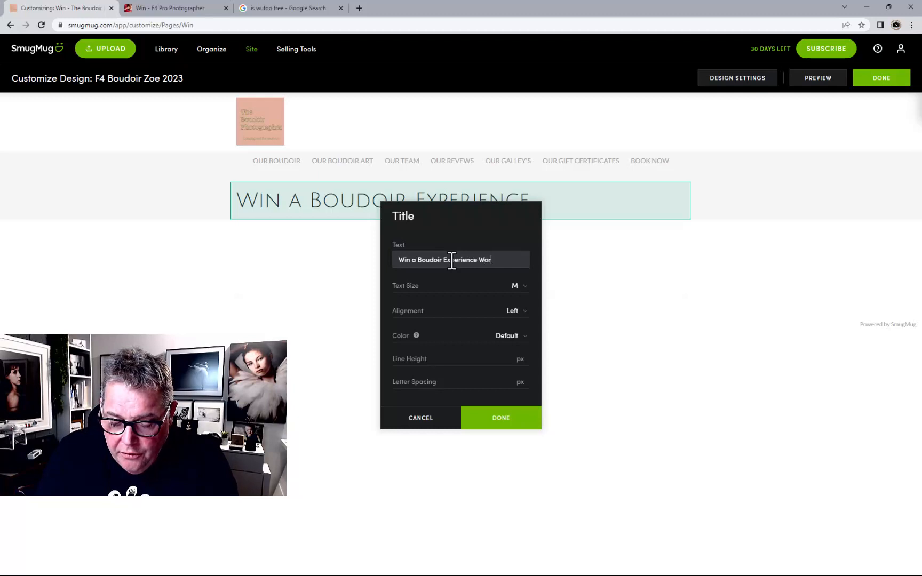
text(Experience Worth £1000)
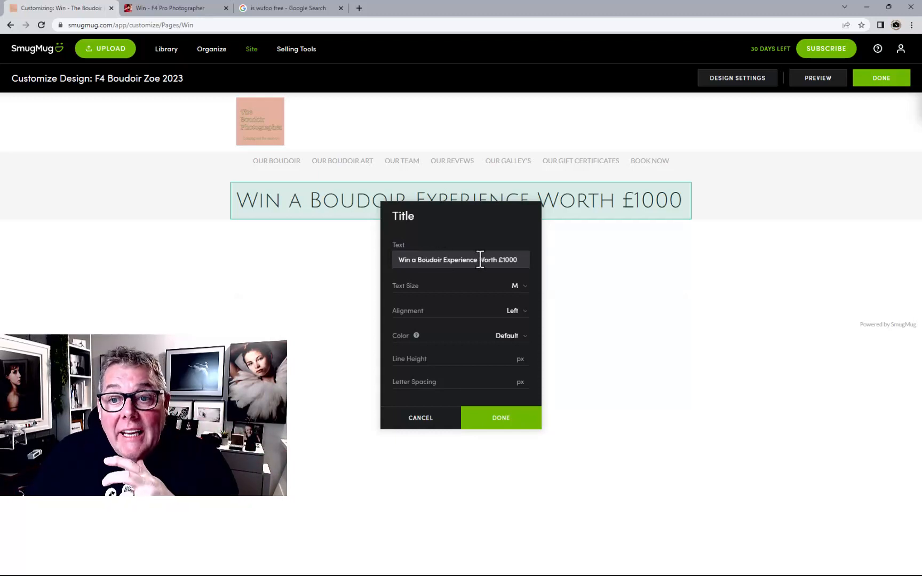
Center the title, keep its text size at M, and apply the title settings
click(515, 310)
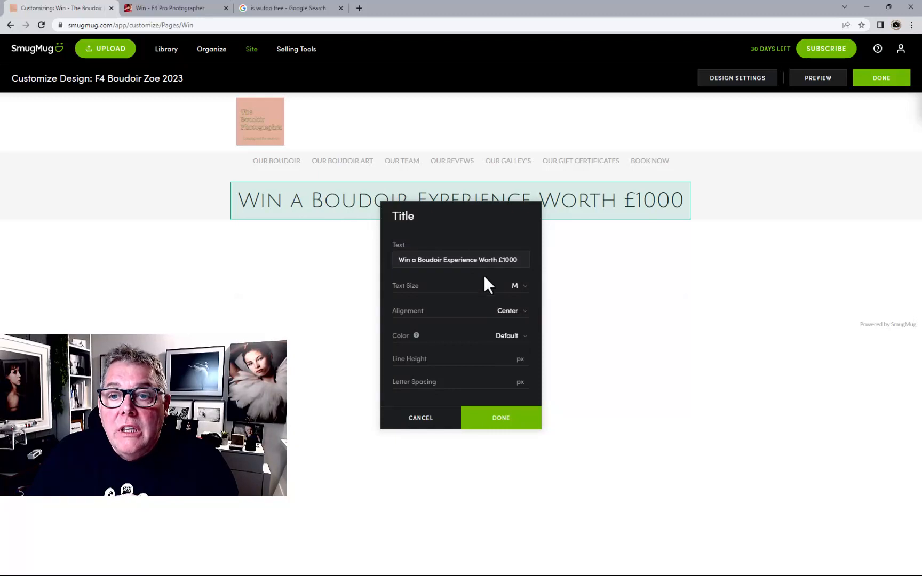
click(515, 287)
click(516, 287)
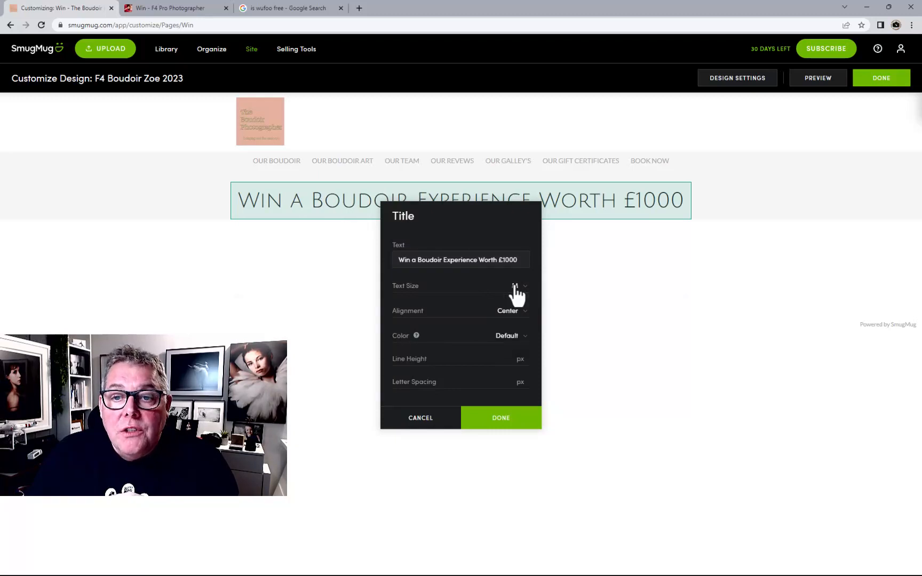
click(510, 424)
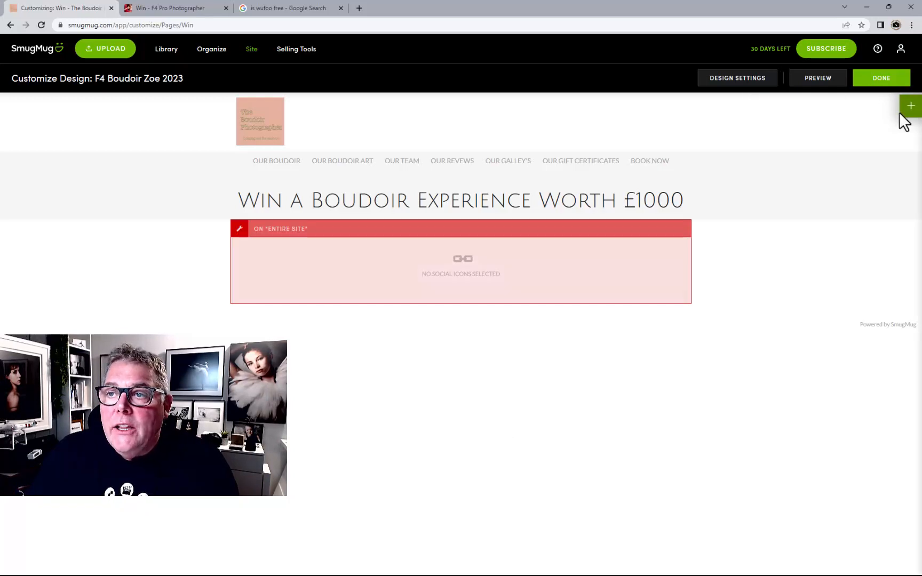
Add a Text content block directly below the title on just this page
click(910, 108)
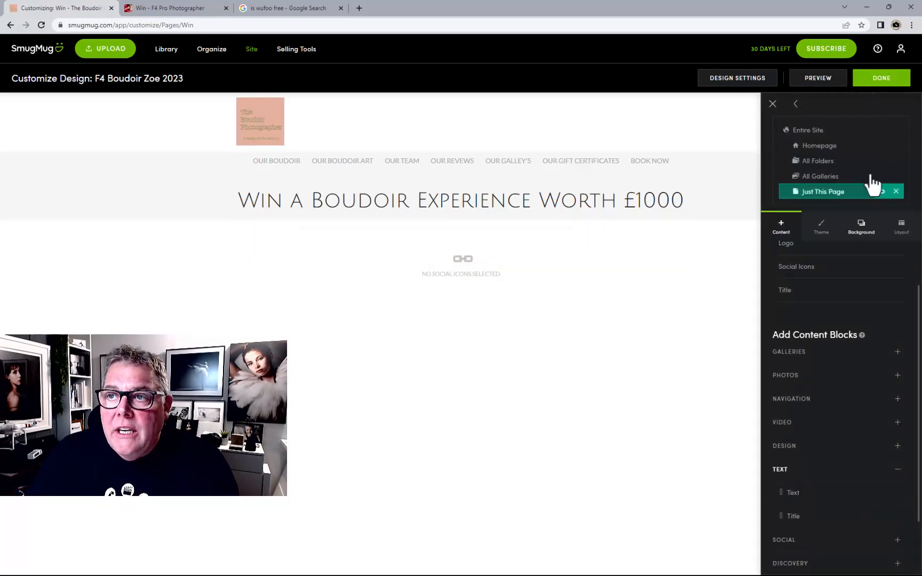
click(797, 104)
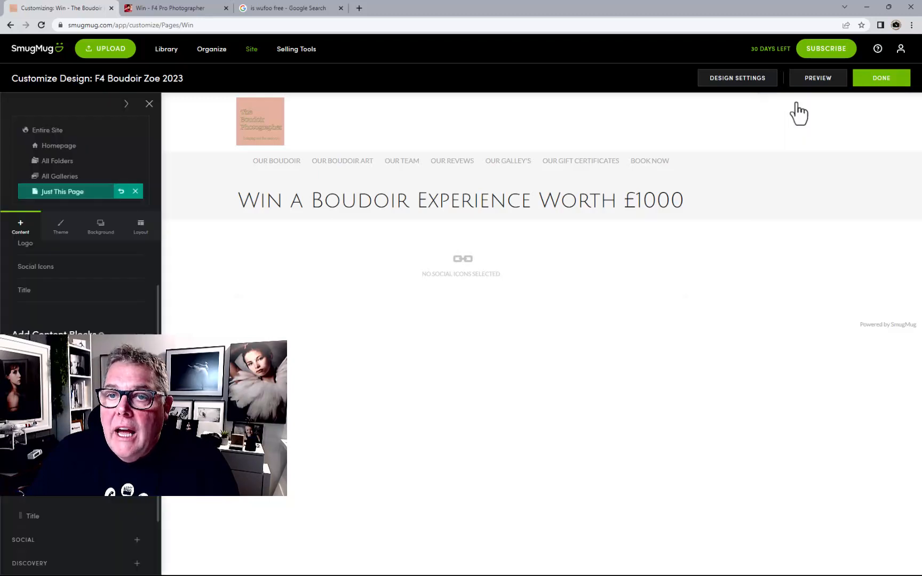
click(126, 103)
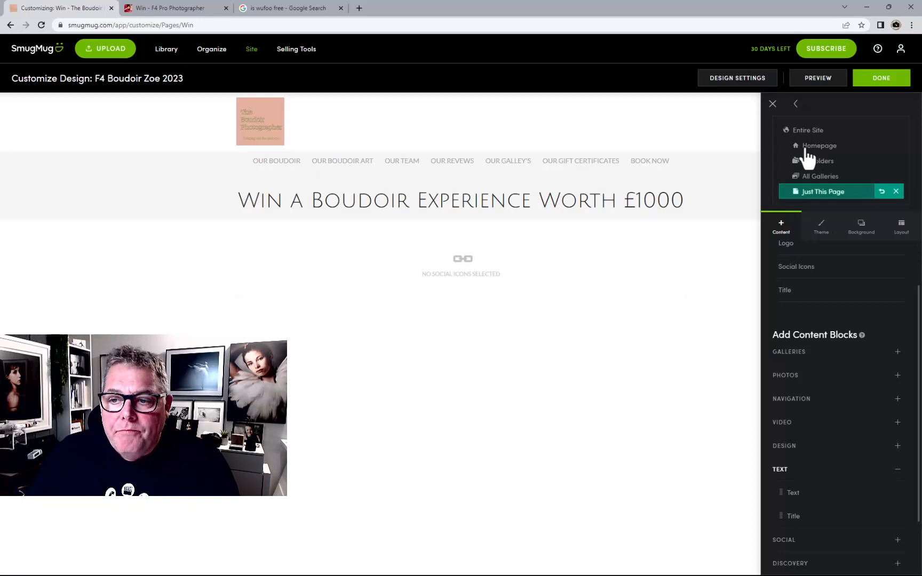
drag(793, 493, 462, 252)
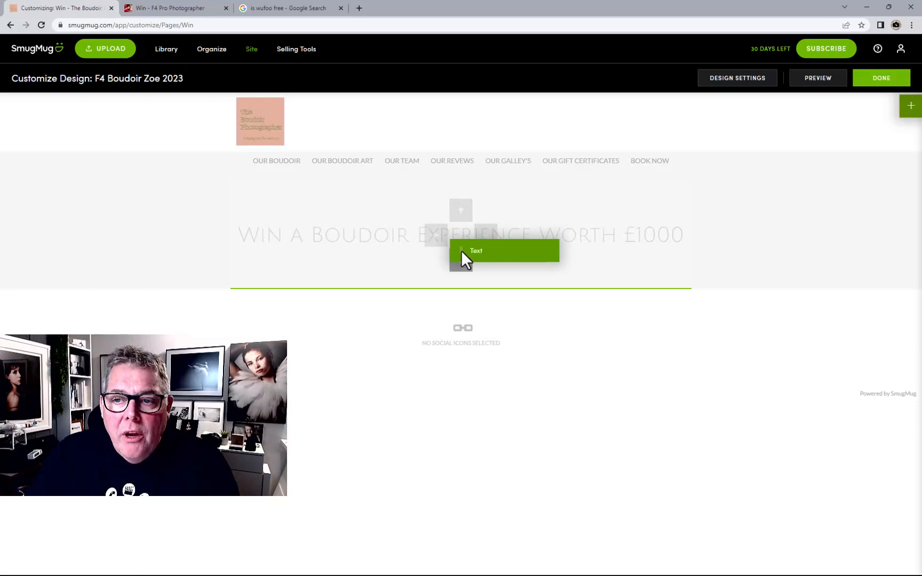
mouse_move(462, 251)
mouse_down()
mouse_move(472, 247)
mouse_move(458, 261)
mouse_move(445, 257)
mouse_move(473, 256)
mouse_move(461, 258)
mouse_up()
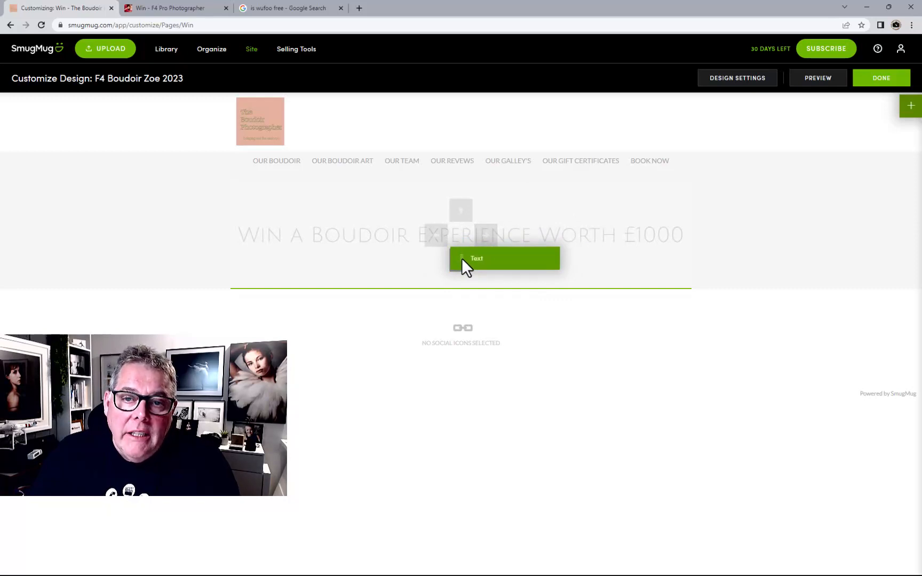
mouse_move(462, 258)
mouse_down()
mouse_move(480, 257)
mouse_move(494, 236)
mouse_move(442, 233)
mouse_move(467, 212)
mouse_move(444, 230)
mouse_move(492, 231)
mouse_move(461, 252)
mouse_up()
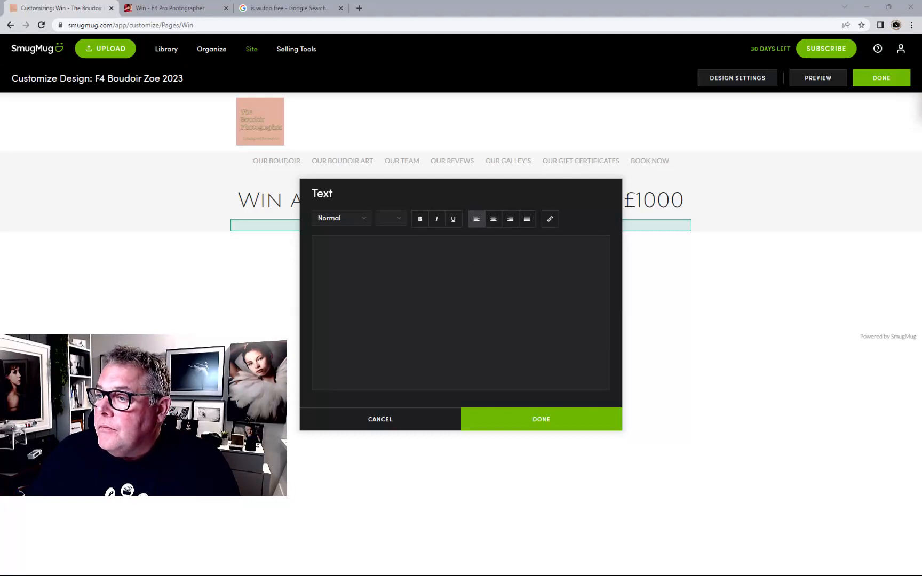
Enter "Enter to Win an amazing White Sheet Boudoir session and framed wall art worth £1000." and format it as Heading - 1
click(361, 262)
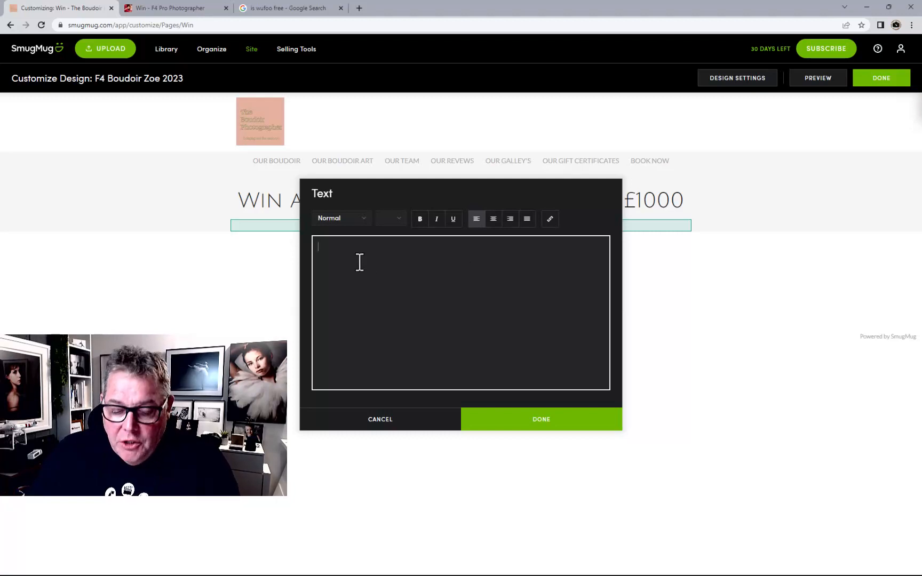
text(Enter to Win an amazing White Sheet Boudoir session and framed wall art worth £1000.)
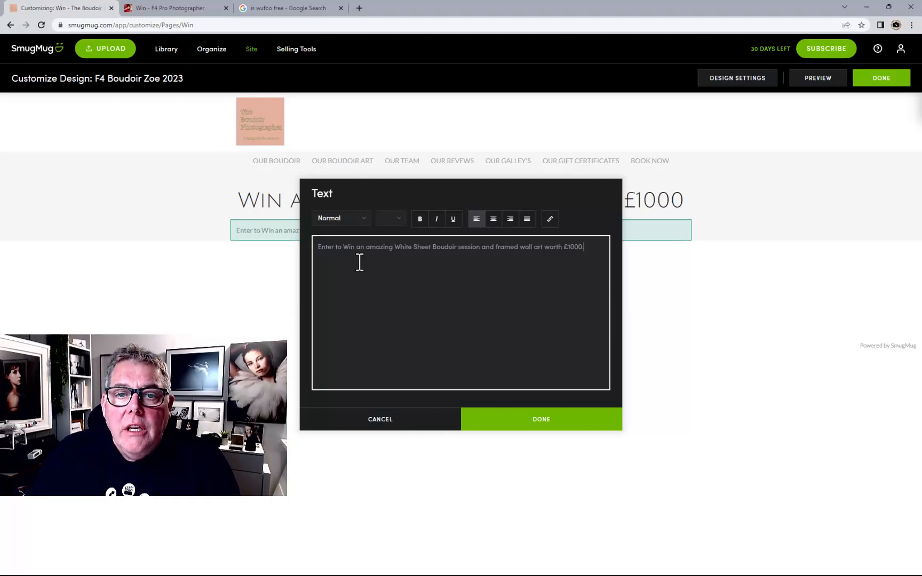
click(352, 221)
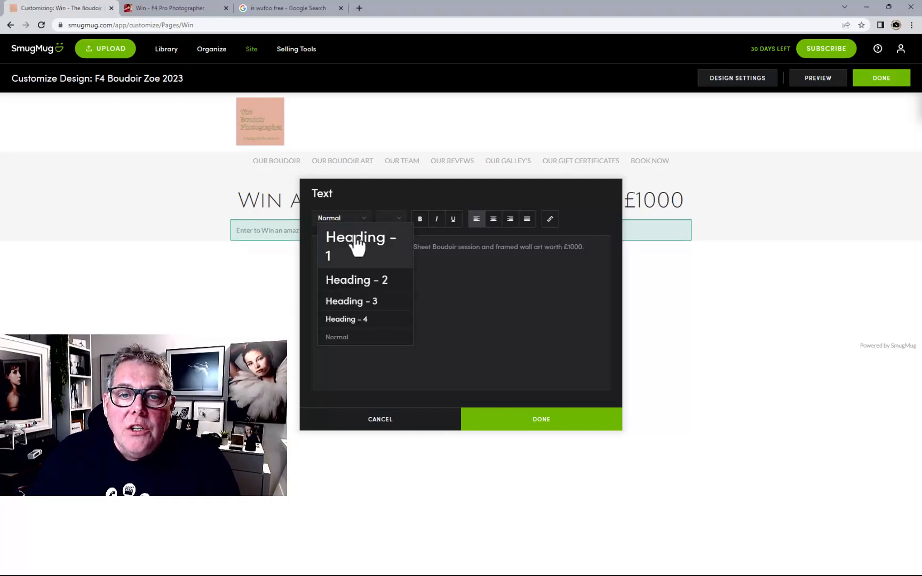
click(537, 301)
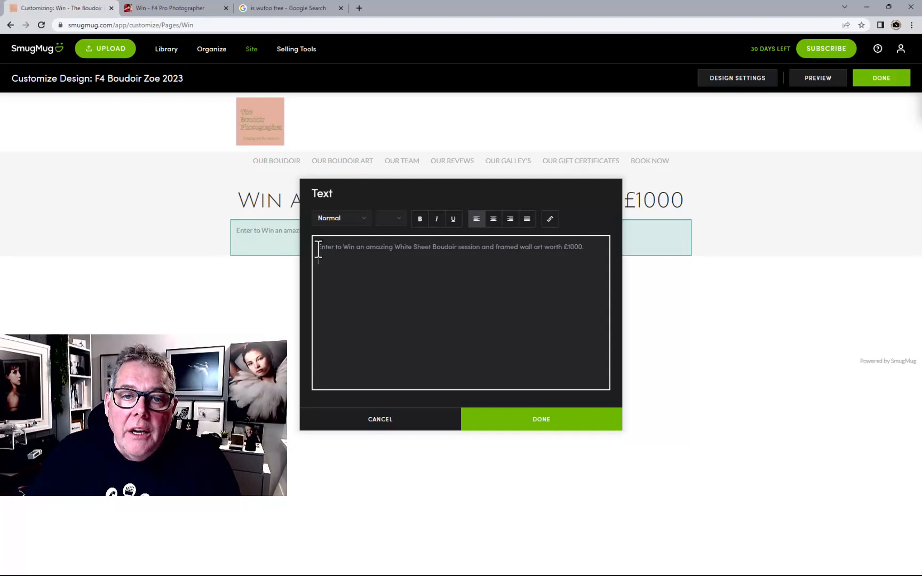
click(331, 219)
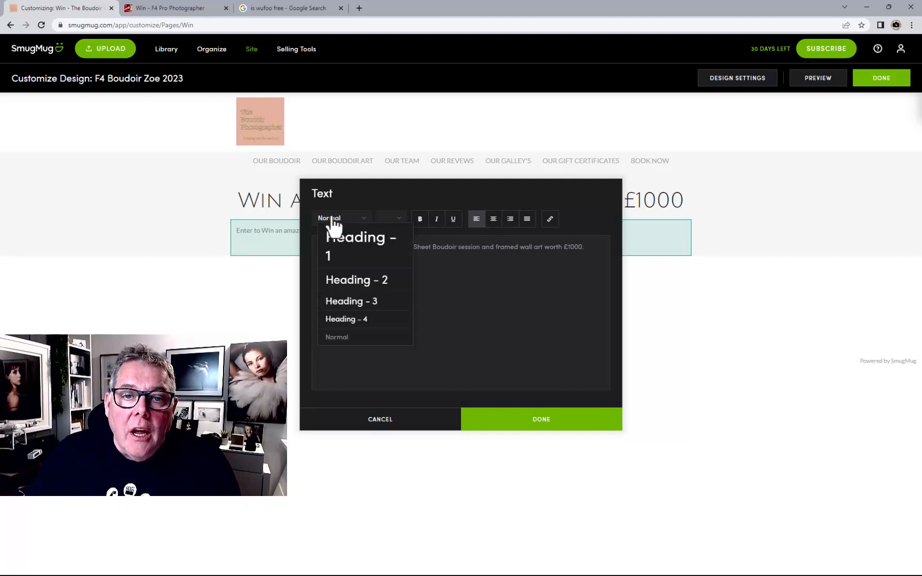
click(330, 239)
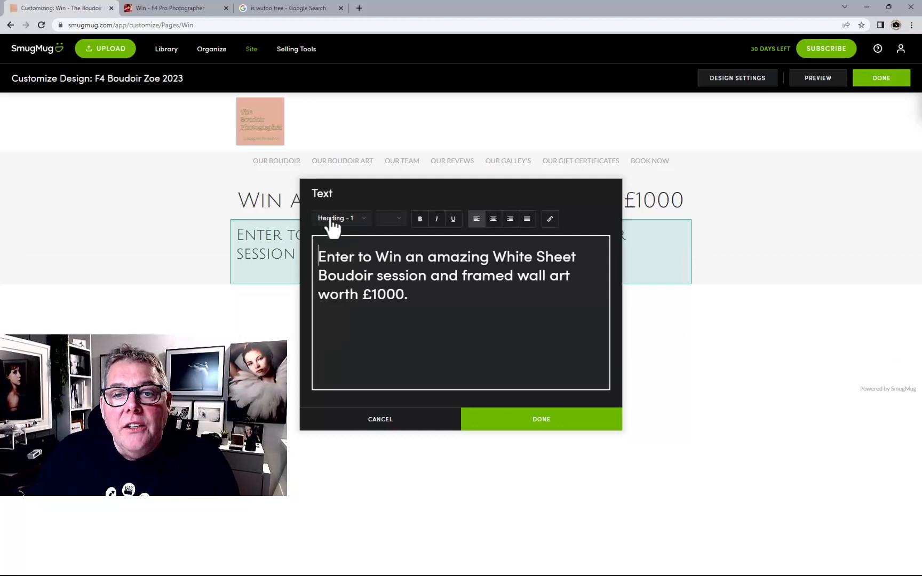
Set the heading text's font size to 32 and apply the text block
click(389, 219)
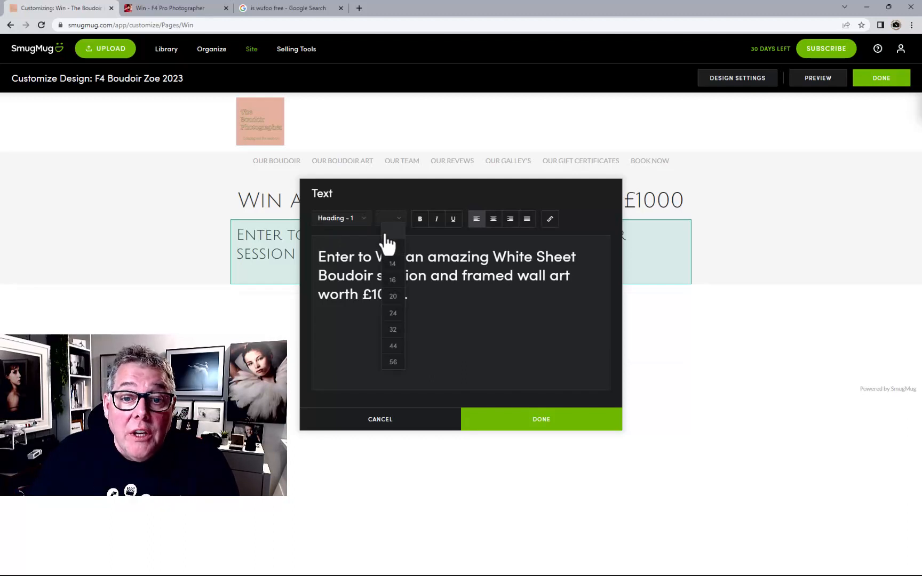
click(394, 344)
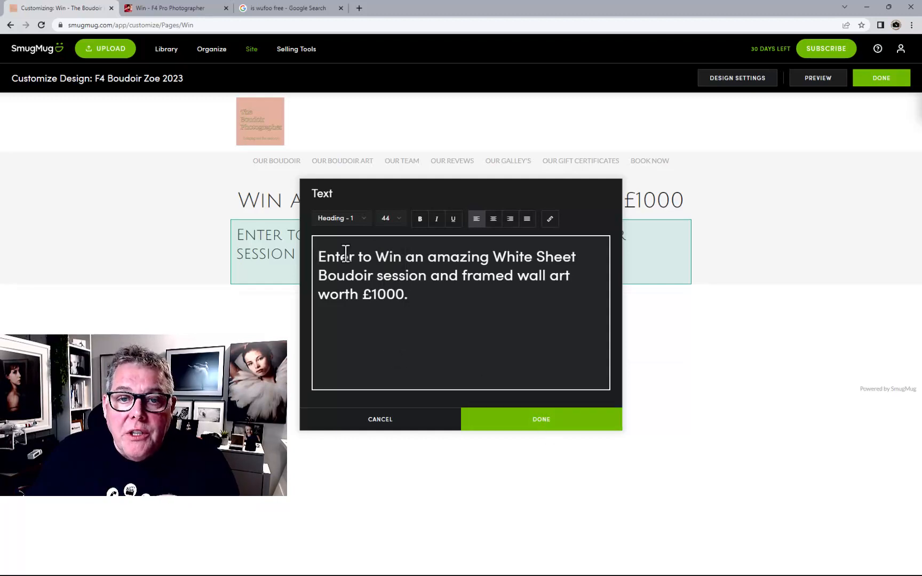
drag(319, 255, 412, 298)
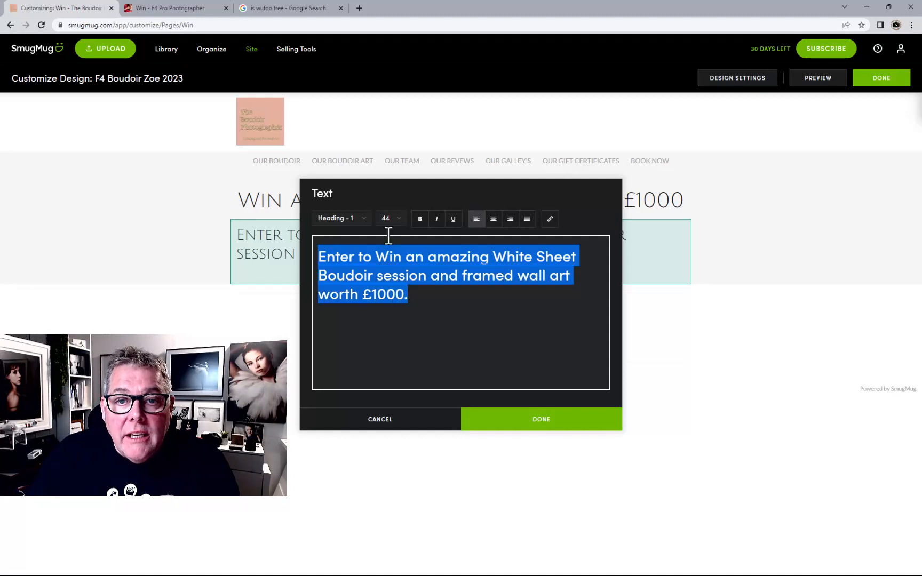
click(390, 219)
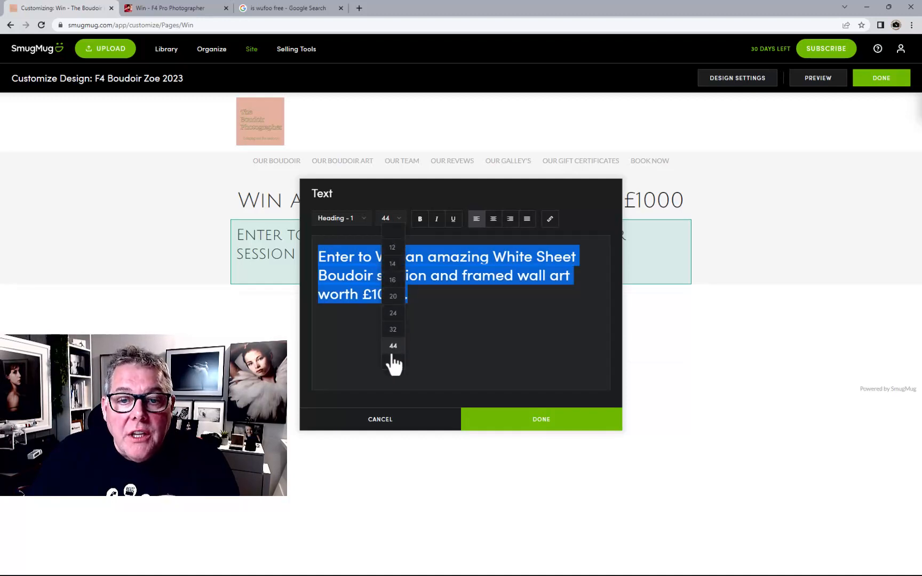
click(394, 329)
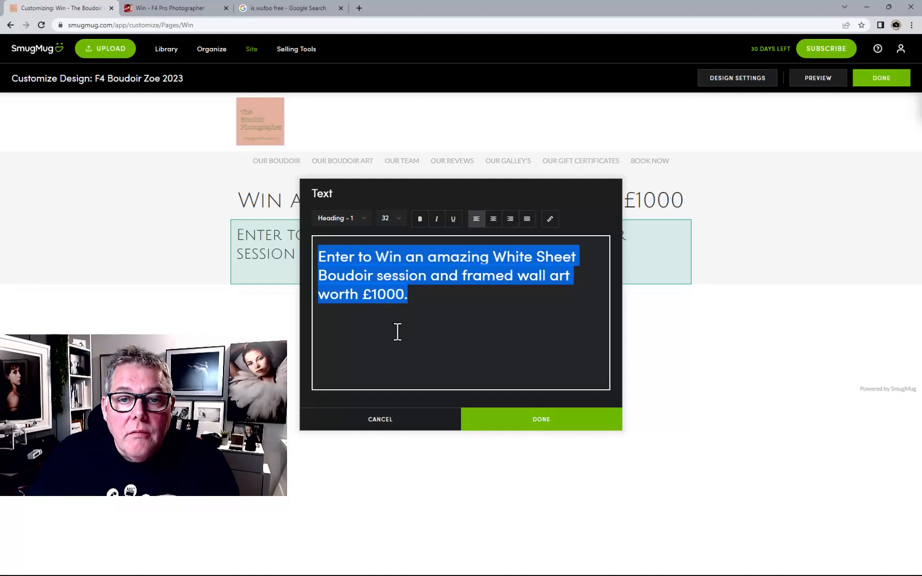
click(494, 418)
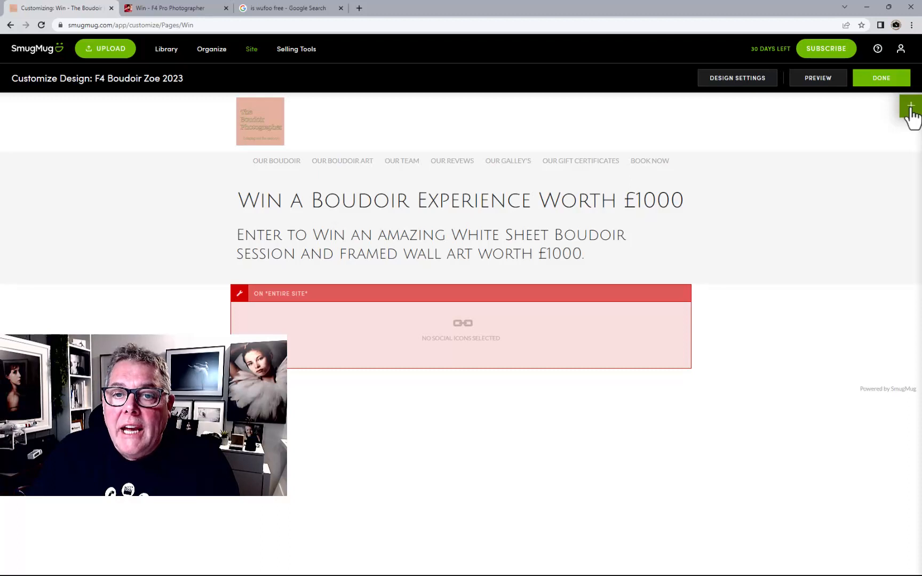
Add a second Text block below the heading and insert the prize description beginning "That's right, one lucky winner will receive a portrait experience"
click(911, 107)
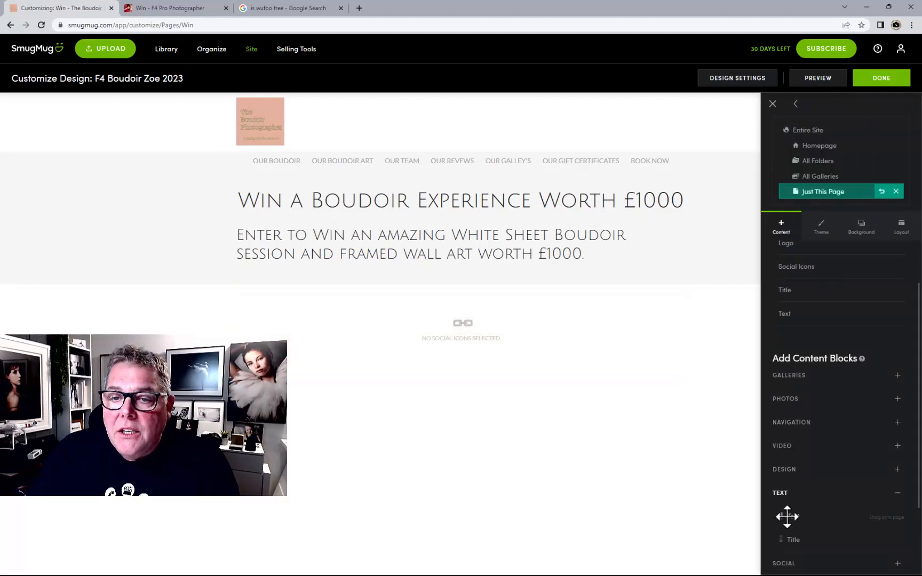
drag(786, 515, 463, 307)
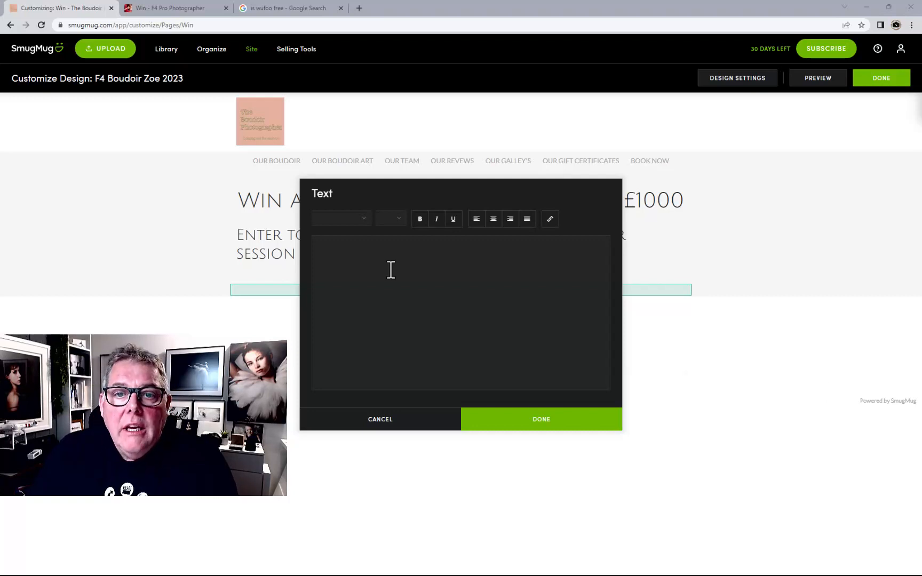
click(352, 260)
text(That's right, one lucky winner will receive a portrait experience of a lifetime as well as a 30" inch piece of wall art in our "Gorgeous" range worth in total £1000. Plus, we have 100 Professional Boudoir Portrait sessions and framed desk portraits as runner up prizes to give away, in total worth a staggering £23,500. To go into our portrait competition and possibly win an amazing Boudoir White Sheet experience plus a 30" Wall Art worth £1000 simply Register your Details below. You will also go into our weekly spin and win where you could win one of 100 runners up boudoir experience each worth £235, which include a 7" Desk framed portrait.)
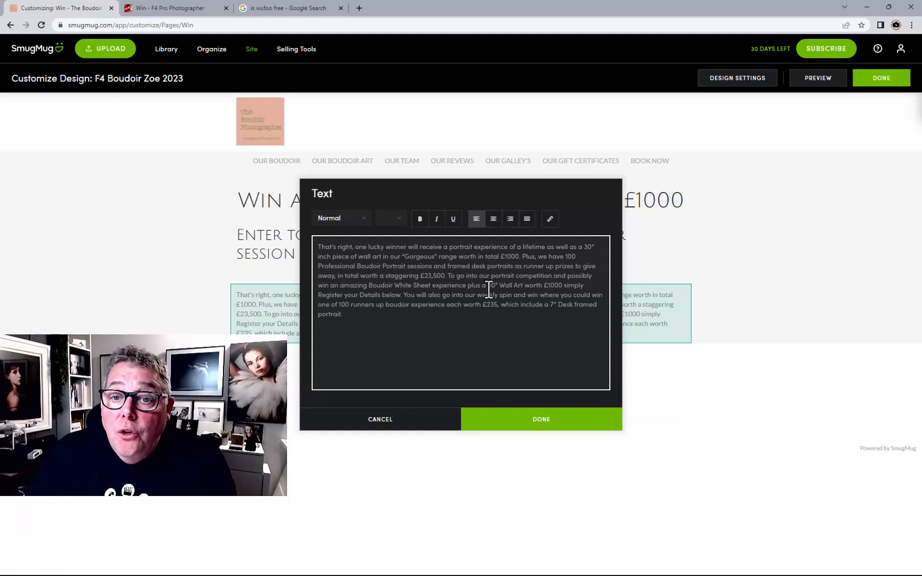
Split the prize description with blank lines before "You will also go into our weekly spin" and "To go into our portrait competition"
click(404, 295)
key(Return)
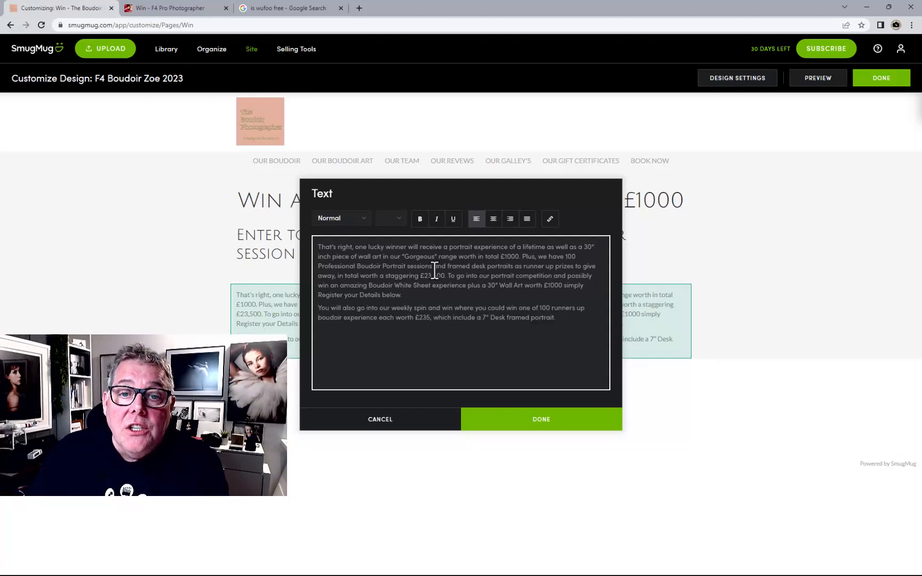
key(Return)
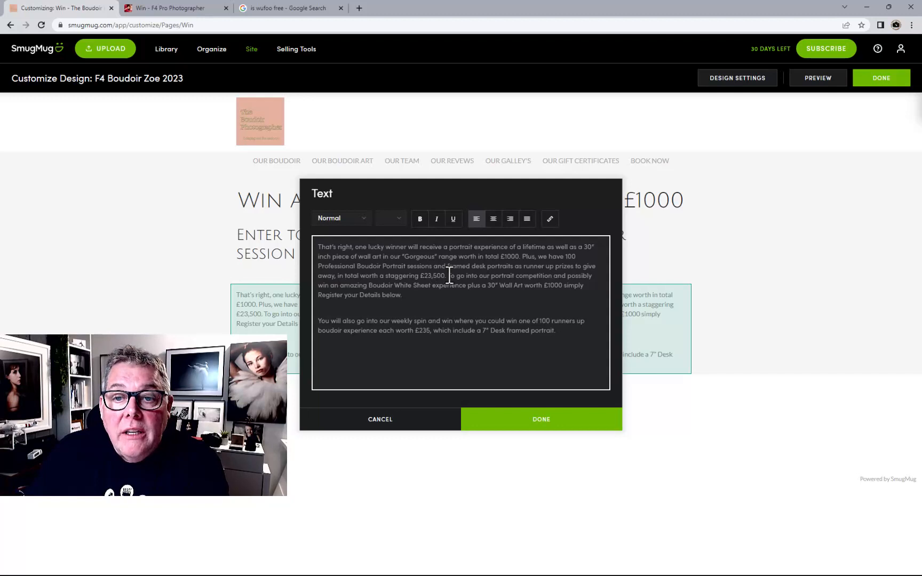
click(449, 276)
key(Return)
key(Return)
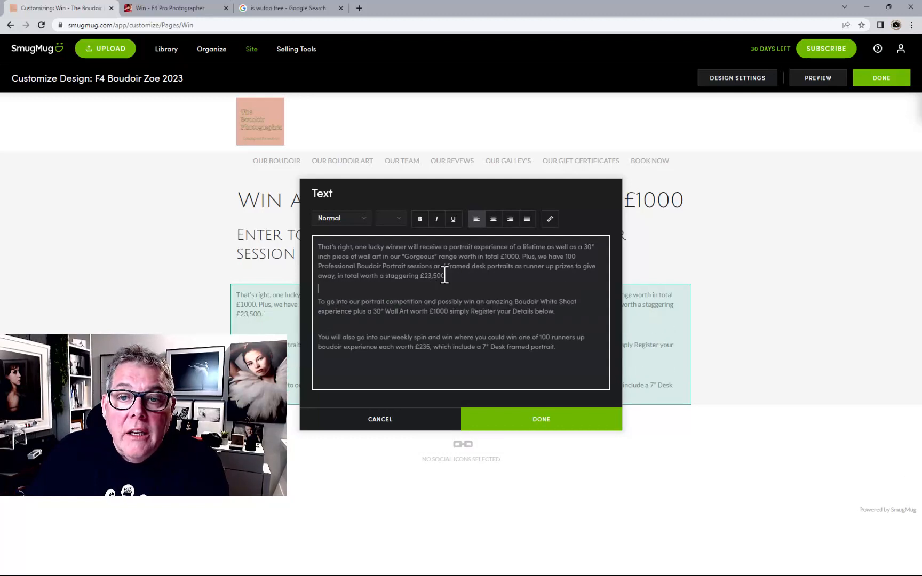
Split the first prize paragraph with a blank line before "Plus, we have 100 Professional Boudoir Portrait sessions"
click(521, 257)
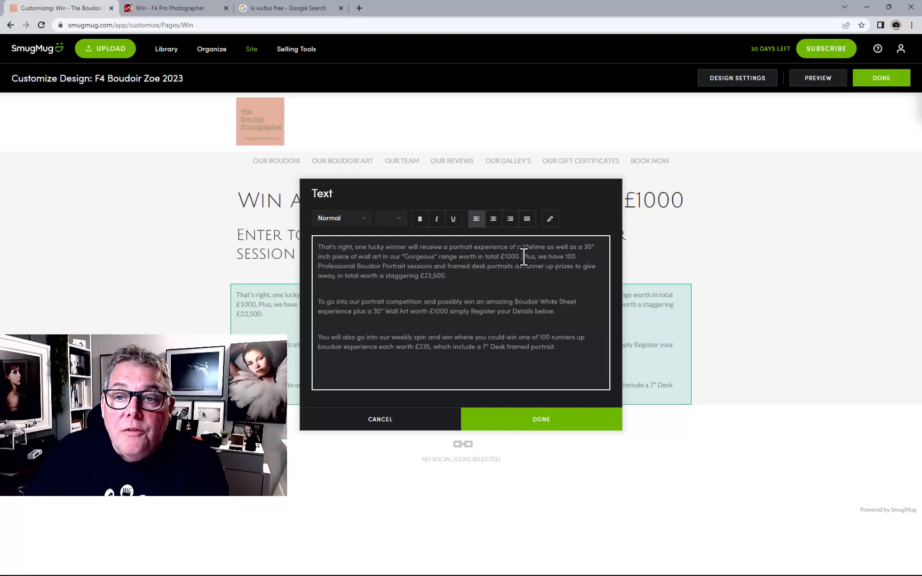
key(Return)
key(Return)
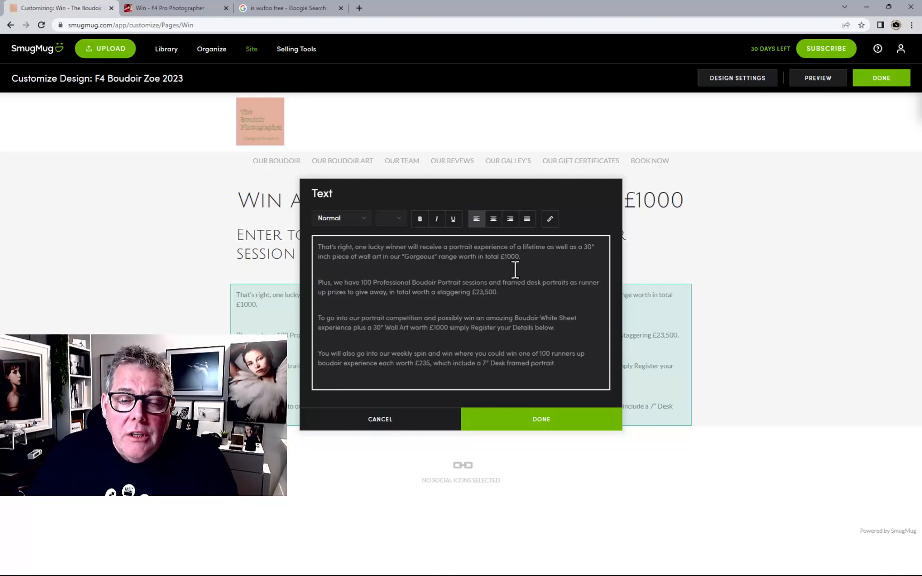
key(BackSpace)
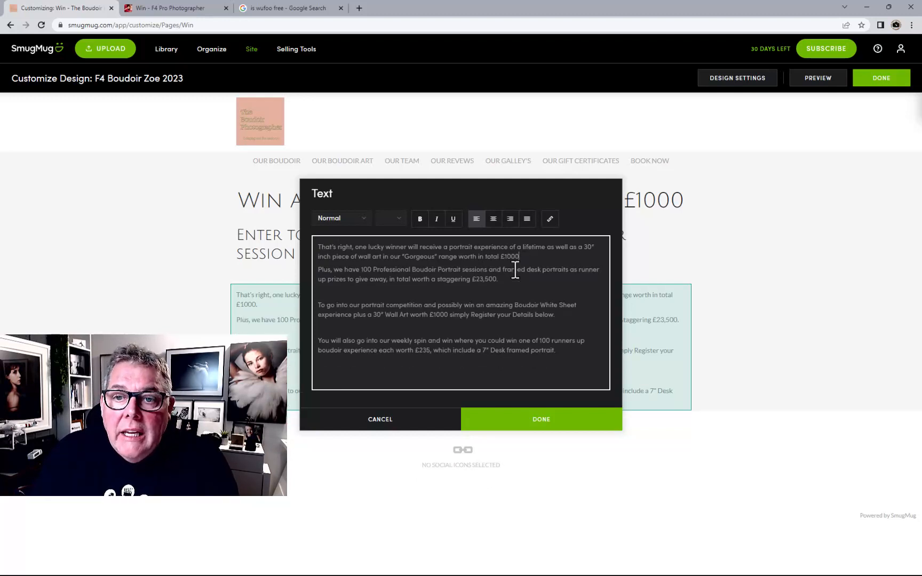
key(Delete)
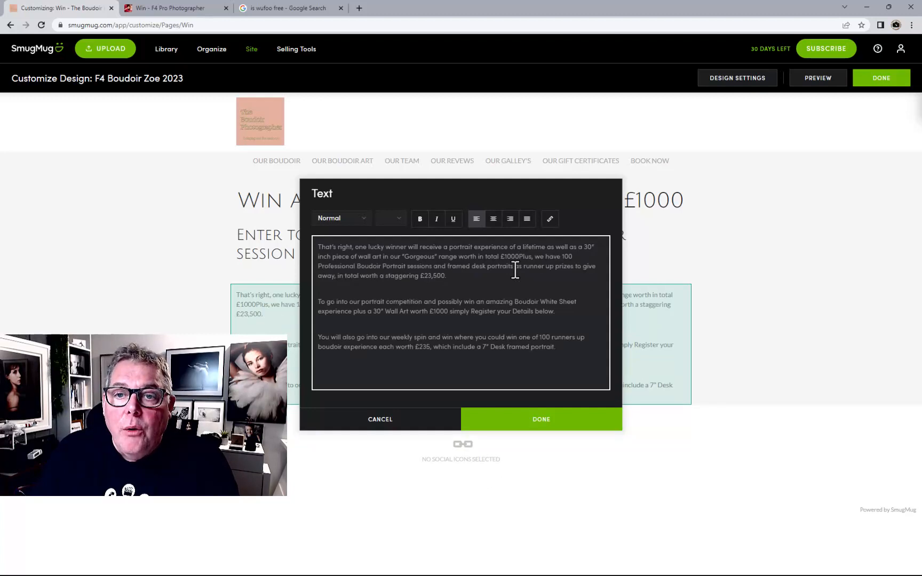
key(Return)
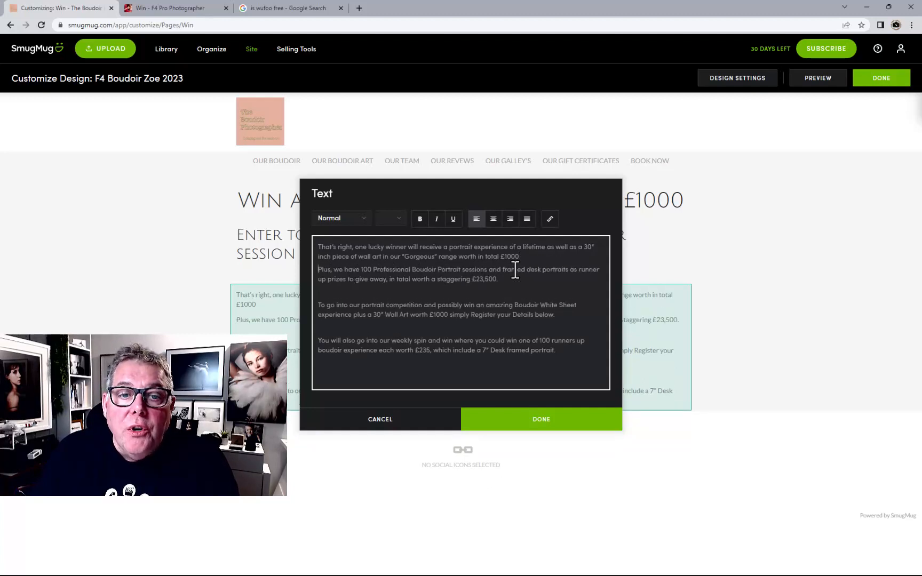
key(Return)
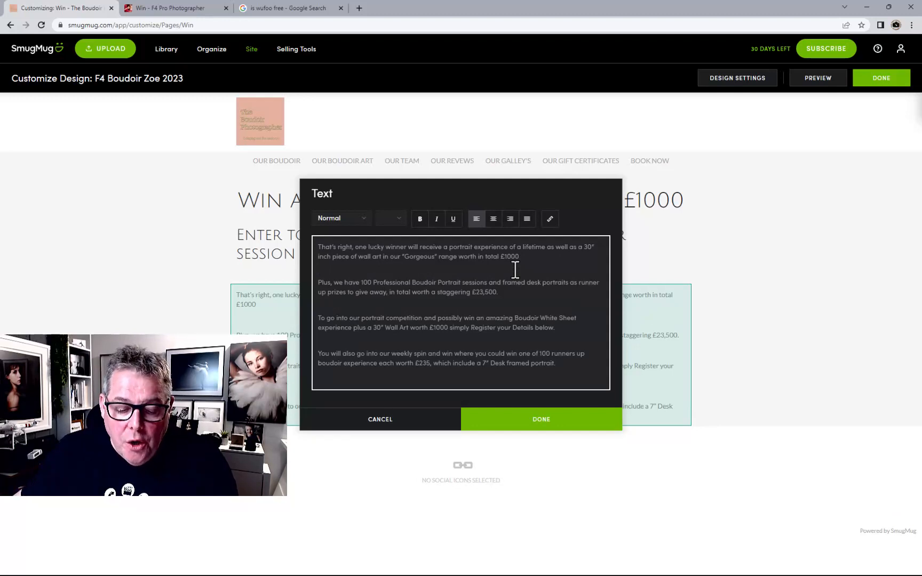
Try the Heading - 3 style on the whole prize description
key(ctrl+a)
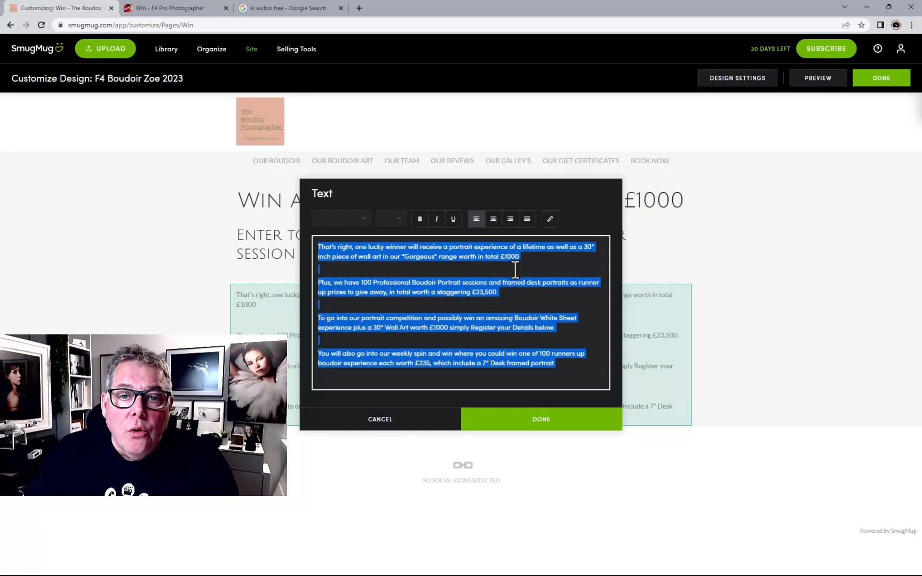
click(358, 220)
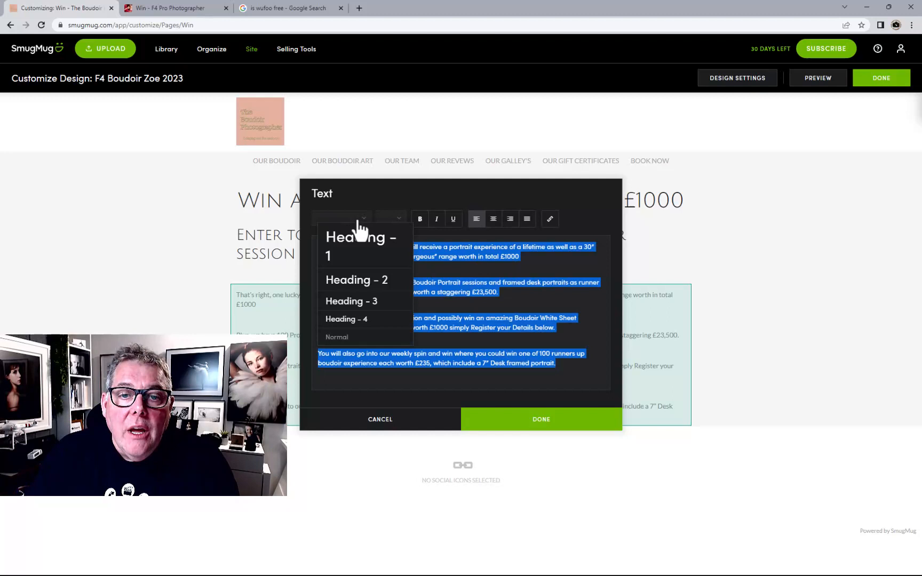
click(345, 301)
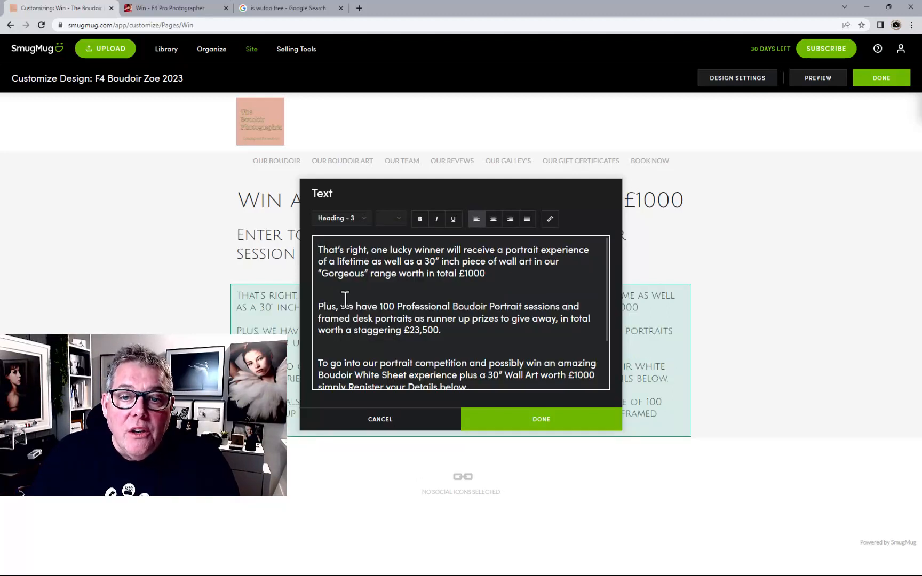
Format the whole prize description as Heading - 4 and apply the text block
key(ctrl+a)
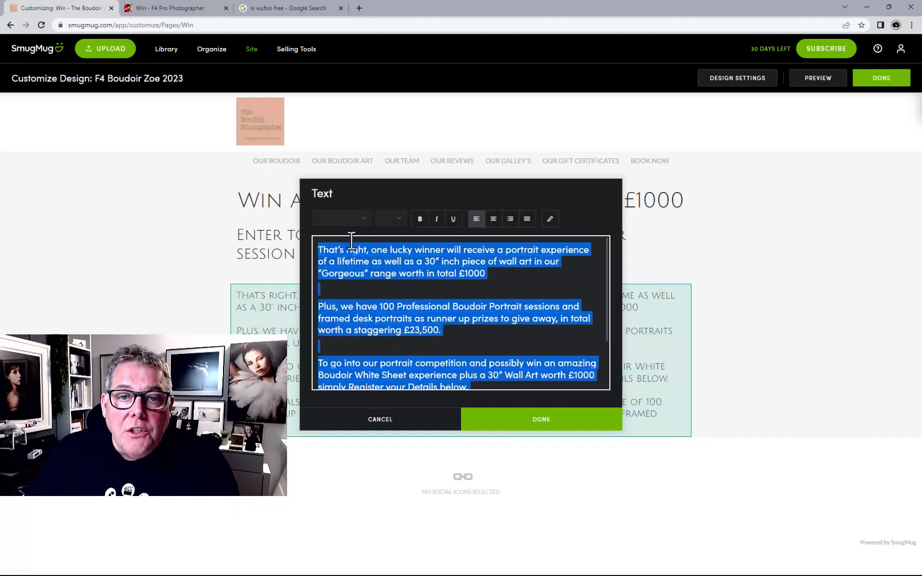
click(358, 219)
click(346, 320)
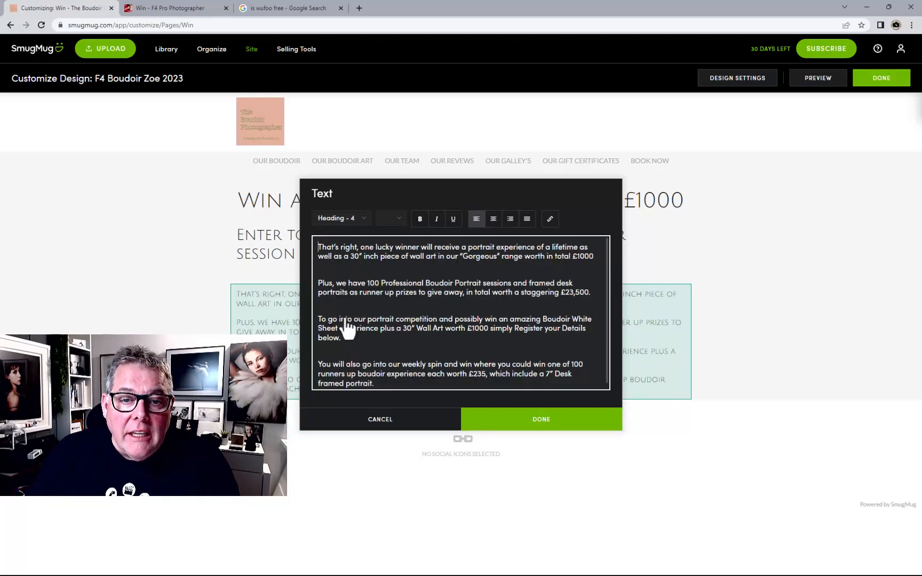
click(535, 421)
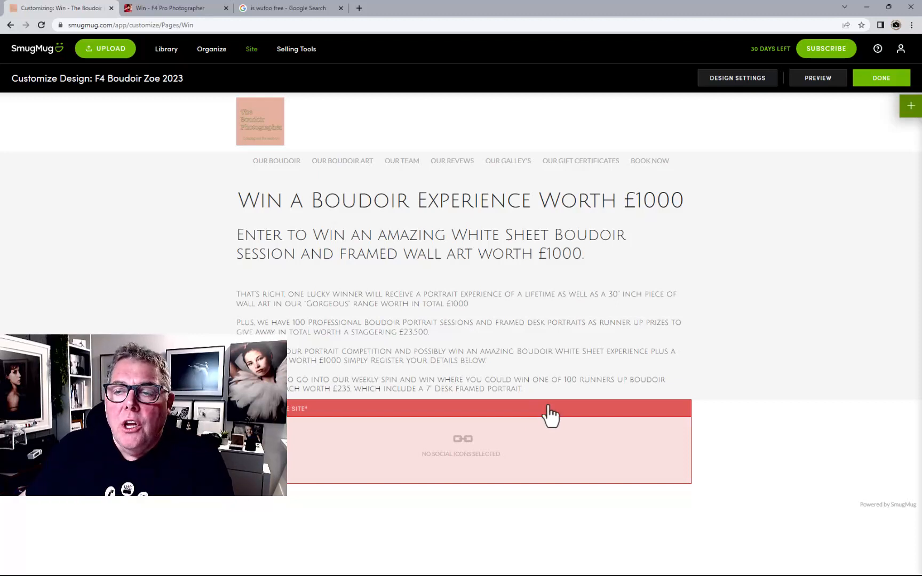
click(911, 106)
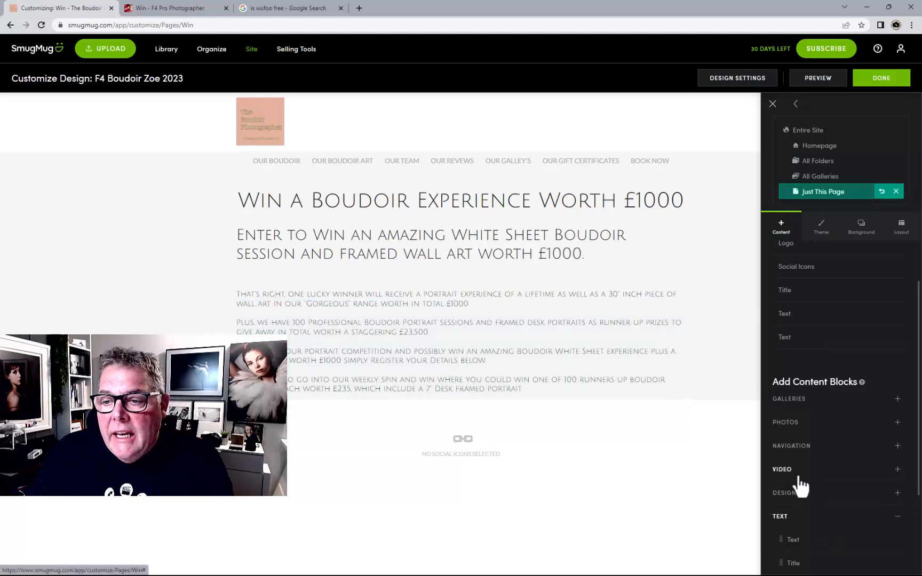
scroll(800, 486, down, 1)
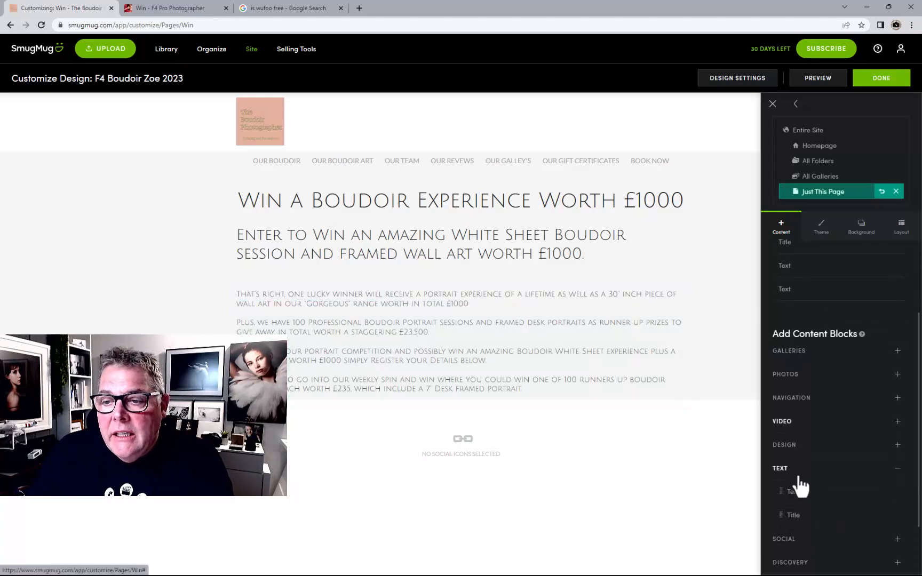
click(787, 376)
drag(788, 399, 647, 332)
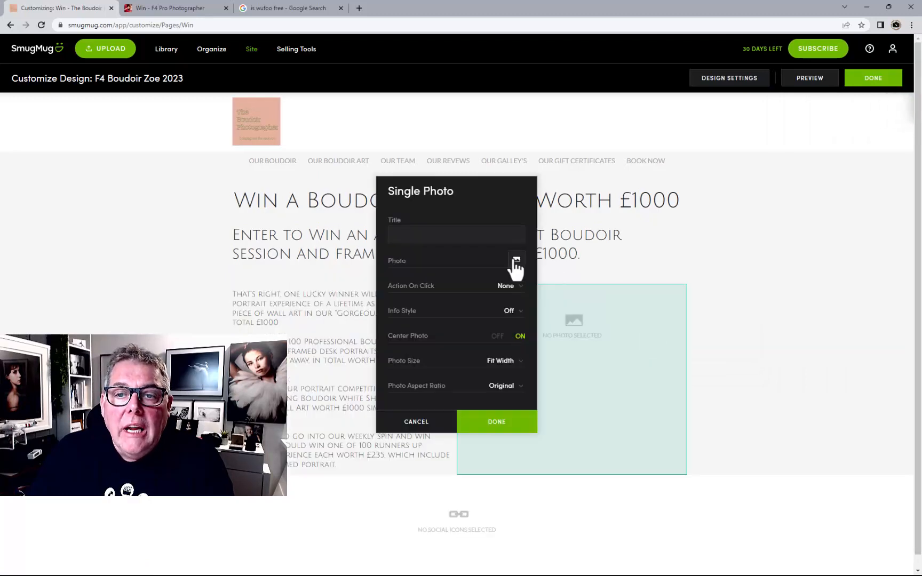
click(417, 421)
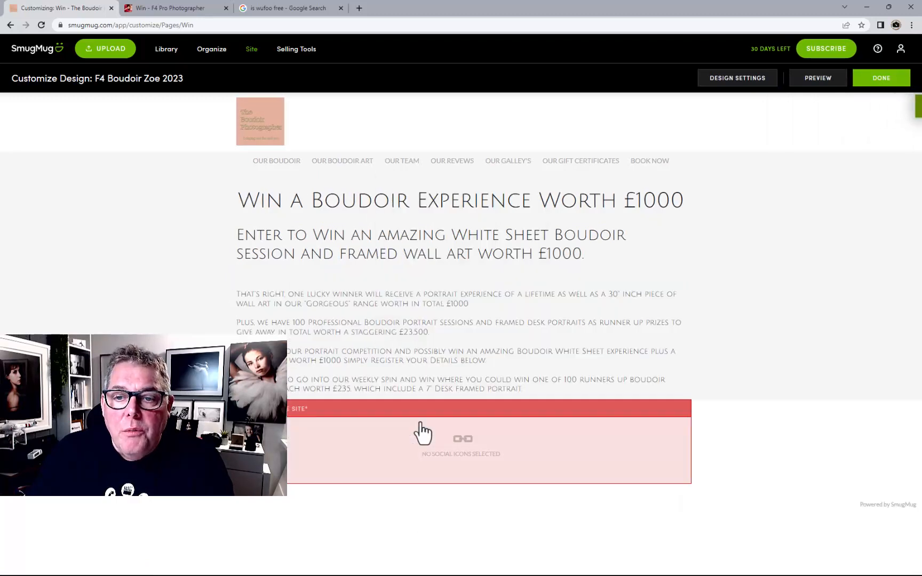
Add a Single Photo block to the right of the prize description, using the third photo from the Images and Portfolio gallery The Sheet
click(914, 113)
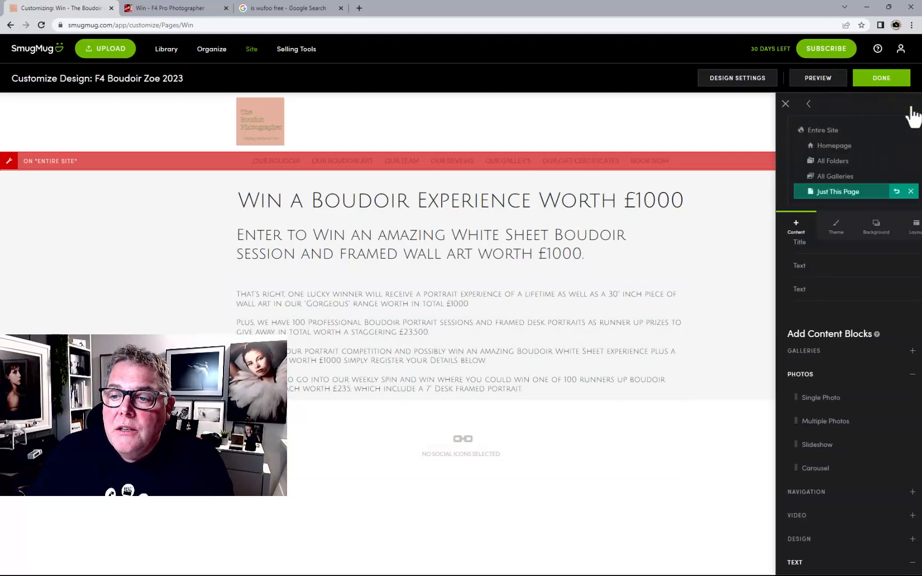
drag(794, 398, 626, 343)
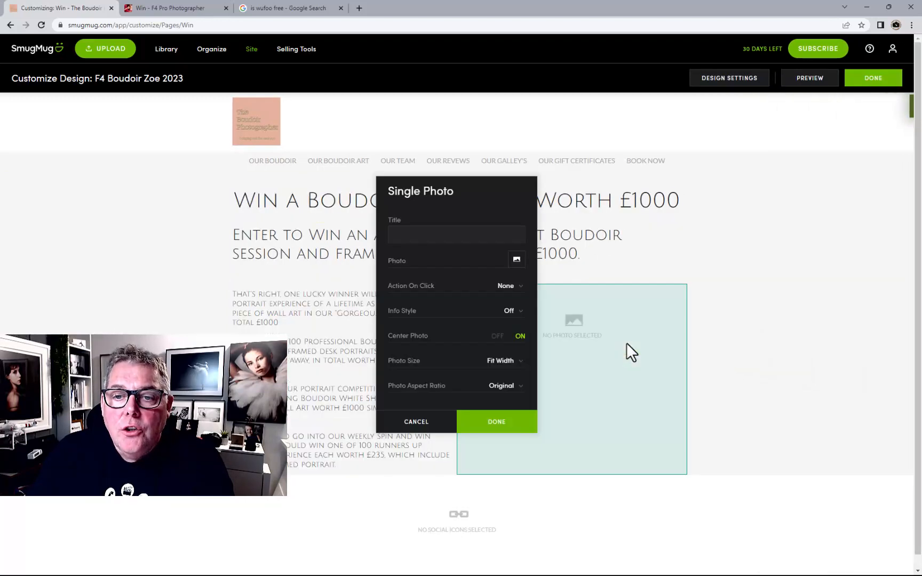
click(516, 260)
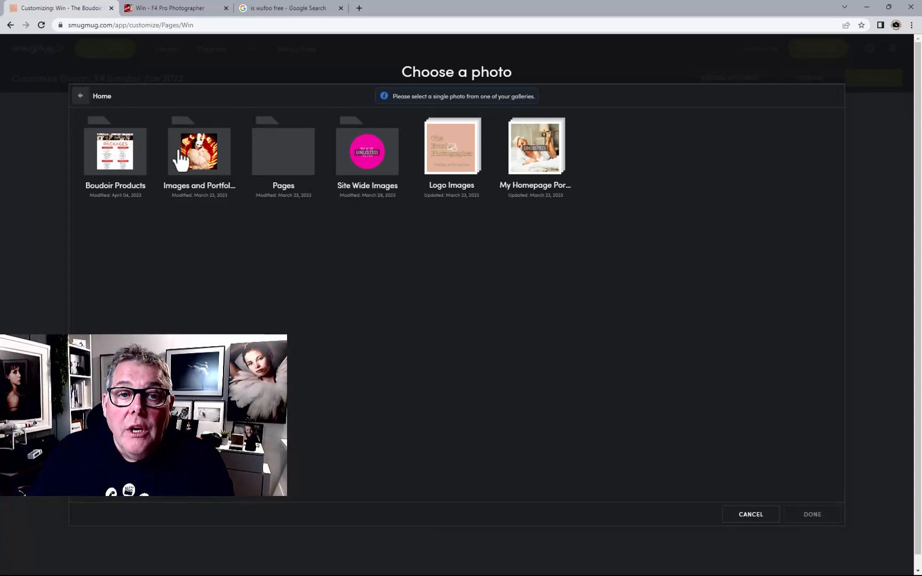
click(207, 153)
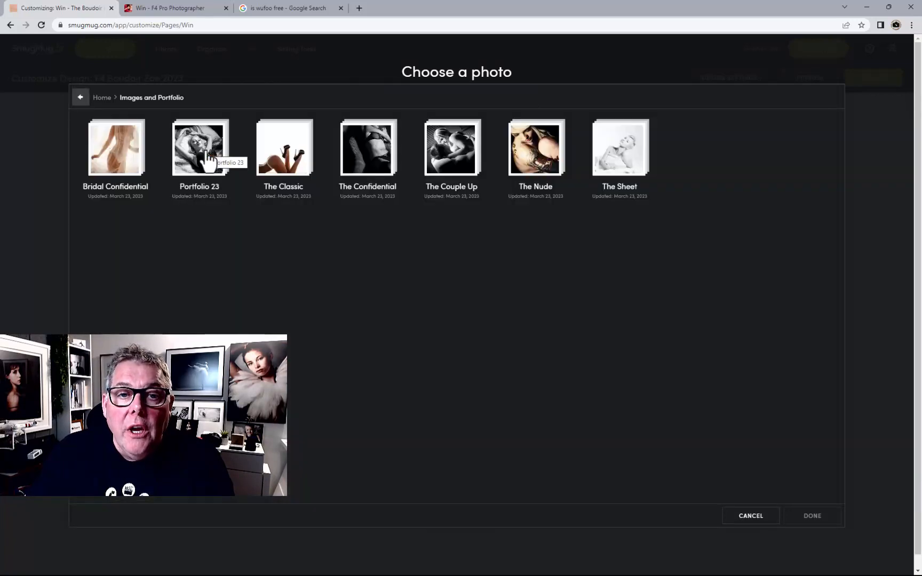
click(626, 166)
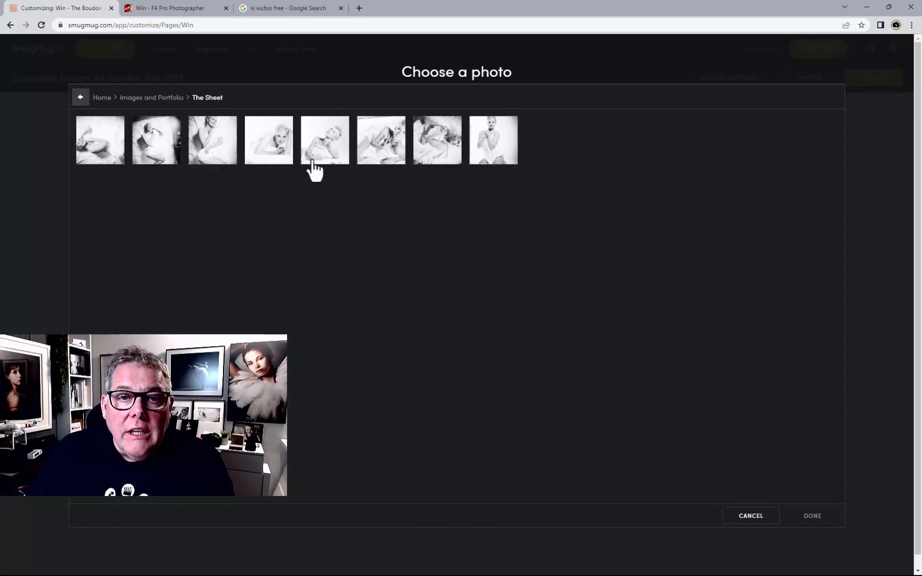
click(220, 154)
click(812, 515)
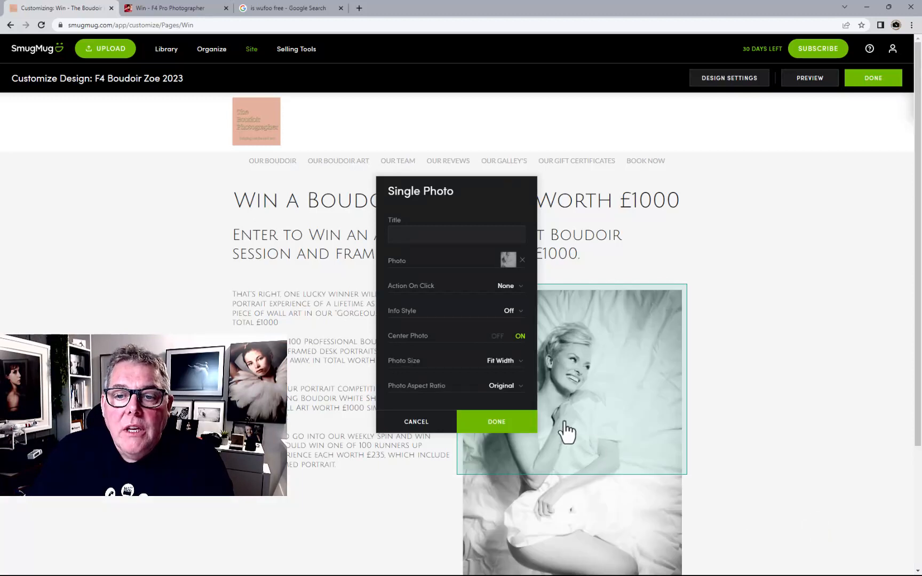
Set the single photo's size to Medium, keep its original aspect ratio, and apply the photo block
click(503, 361)
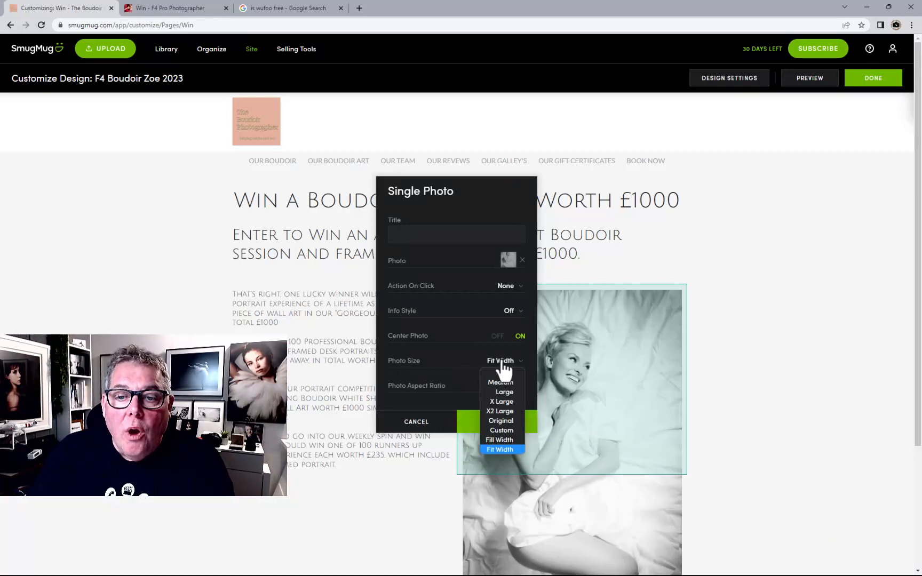
click(502, 392)
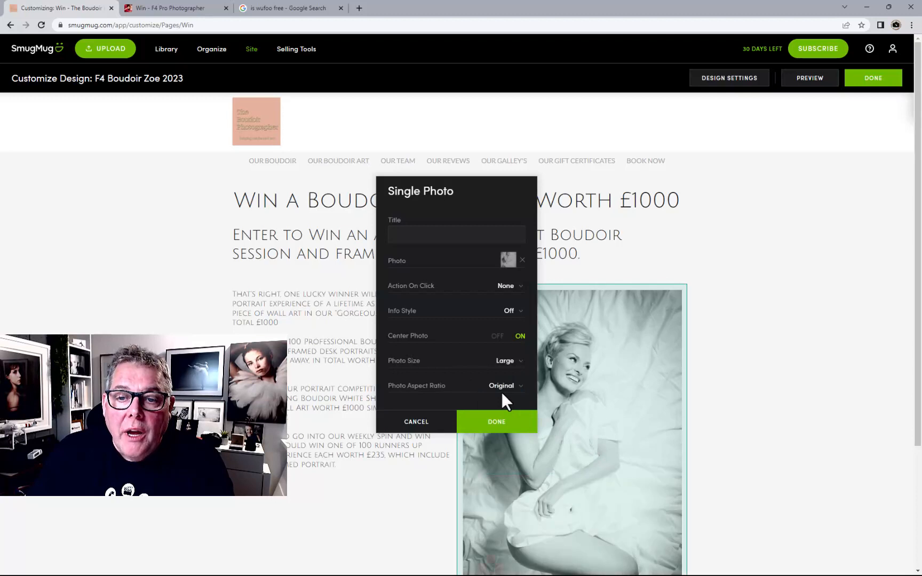
click(505, 370)
click(501, 382)
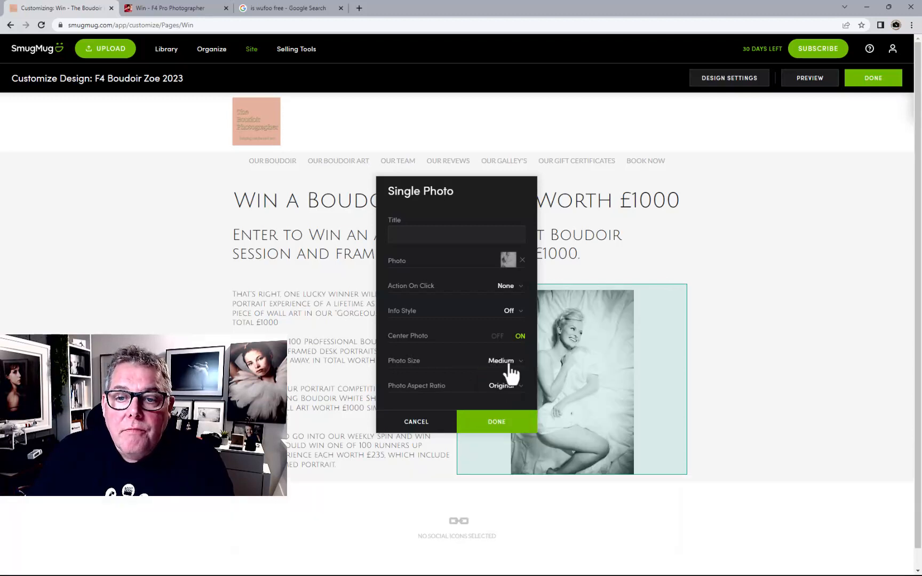
click(506, 365)
click(502, 346)
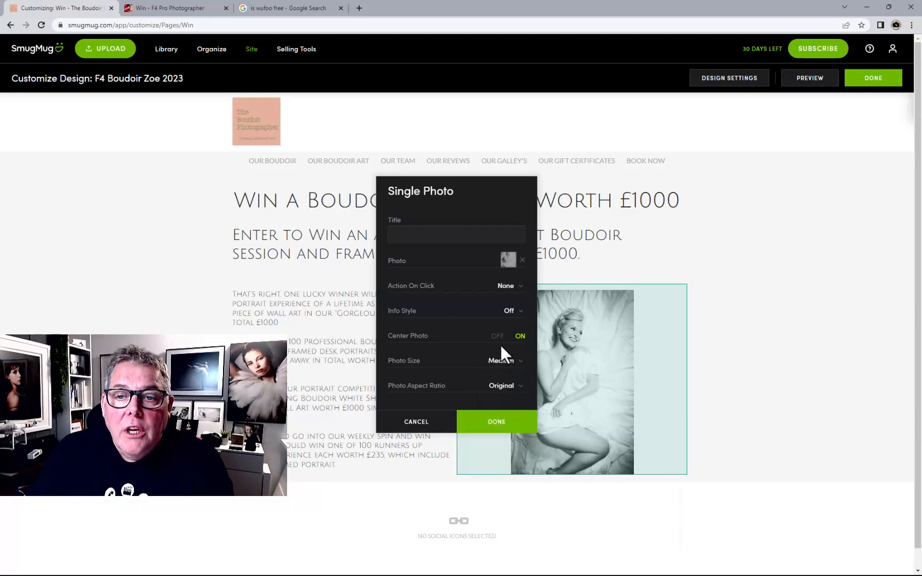
scroll(507, 392, down, 1)
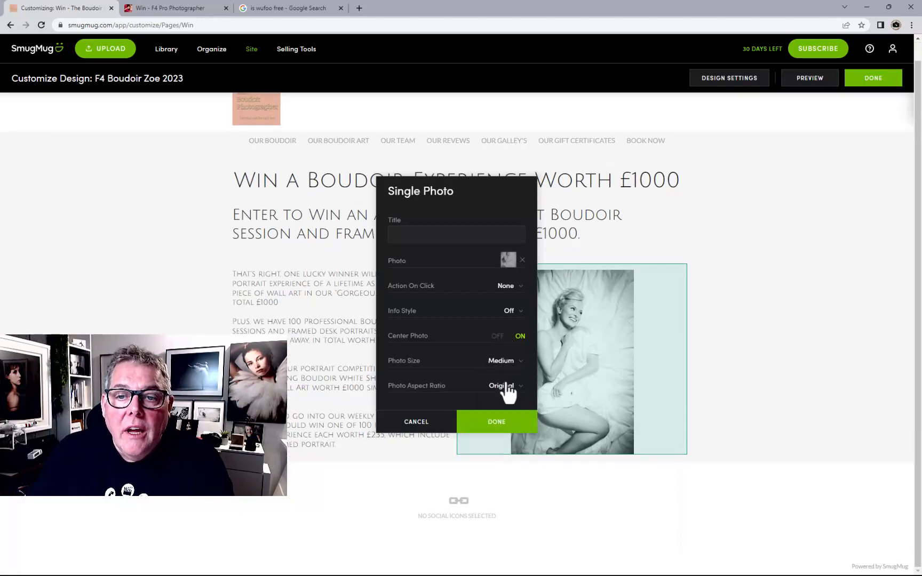
scroll(506, 373, up, 1)
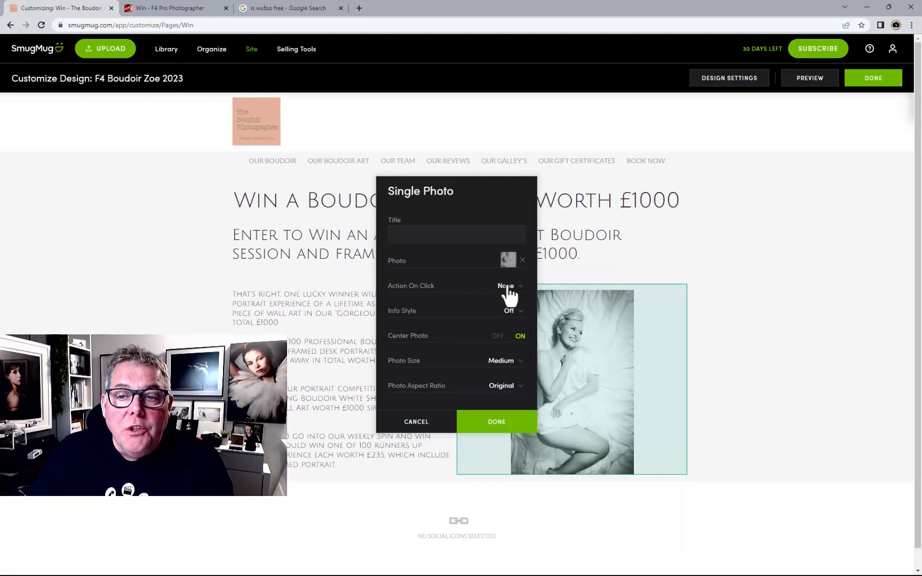
click(497, 428)
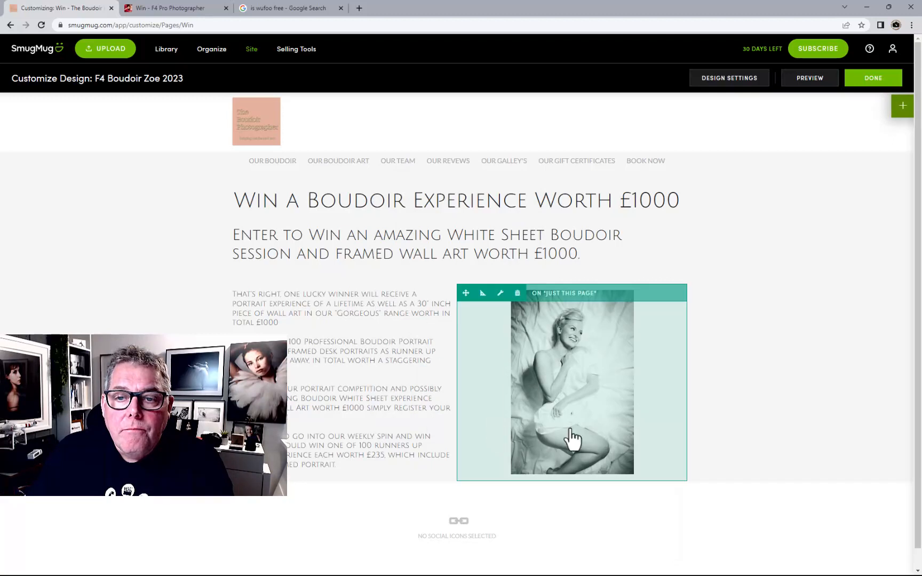
Check the Services content blocks available for this page
scroll(794, 340, down, 1)
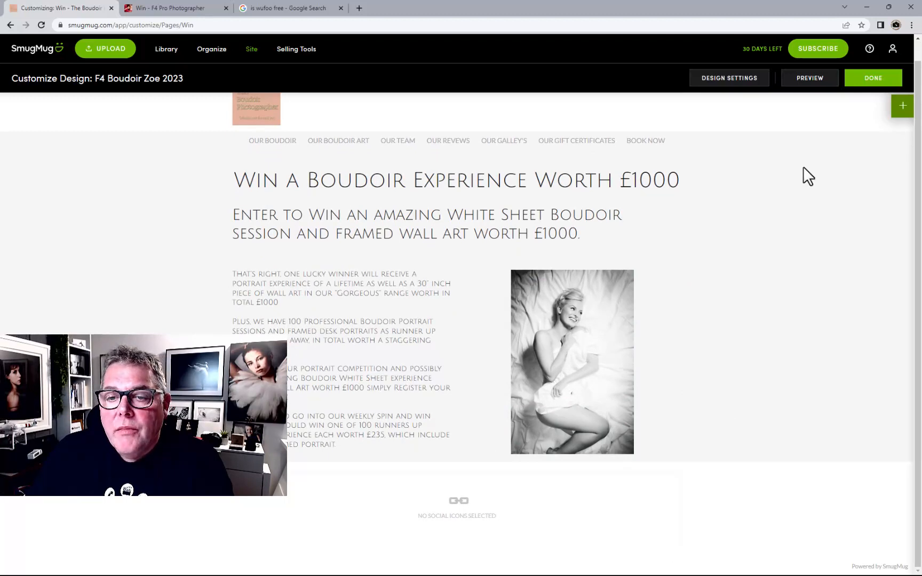
click(902, 112)
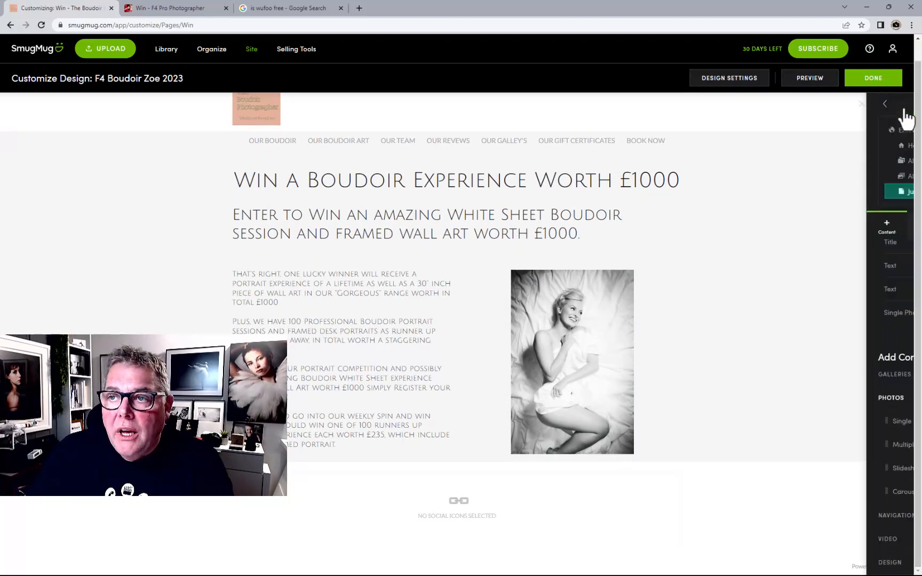
scroll(832, 355, down, 3)
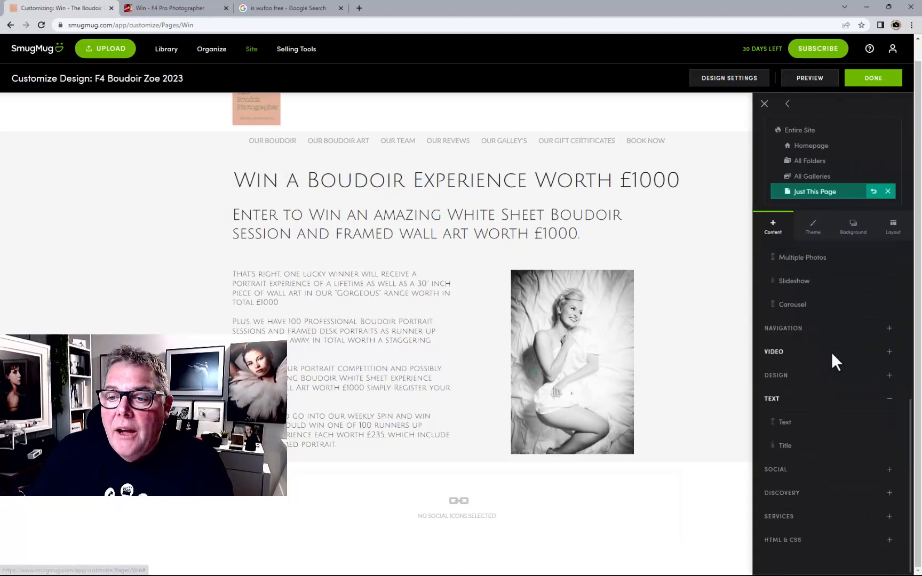
click(786, 516)
scroll(792, 482, down, 1)
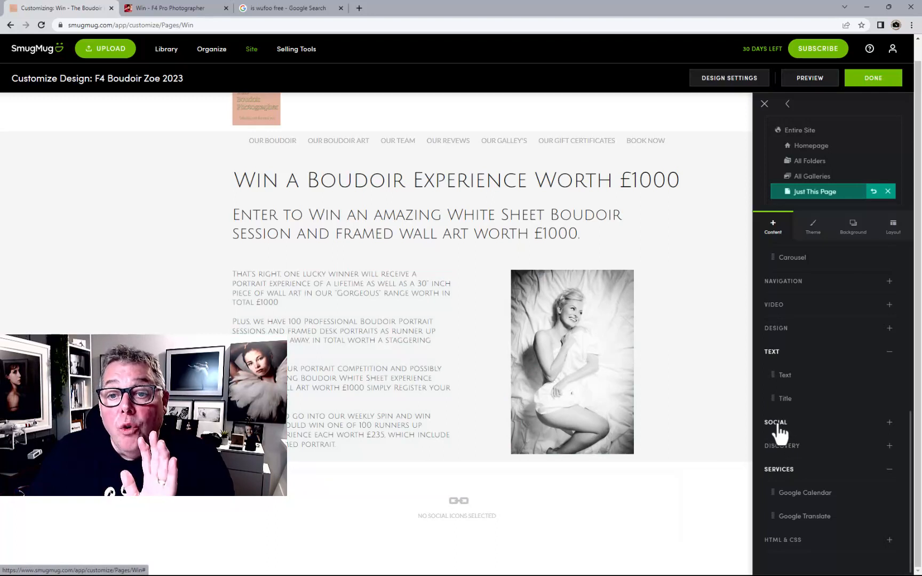
Switch to the sample Win page and examine its Enter Now form
click(160, 8)
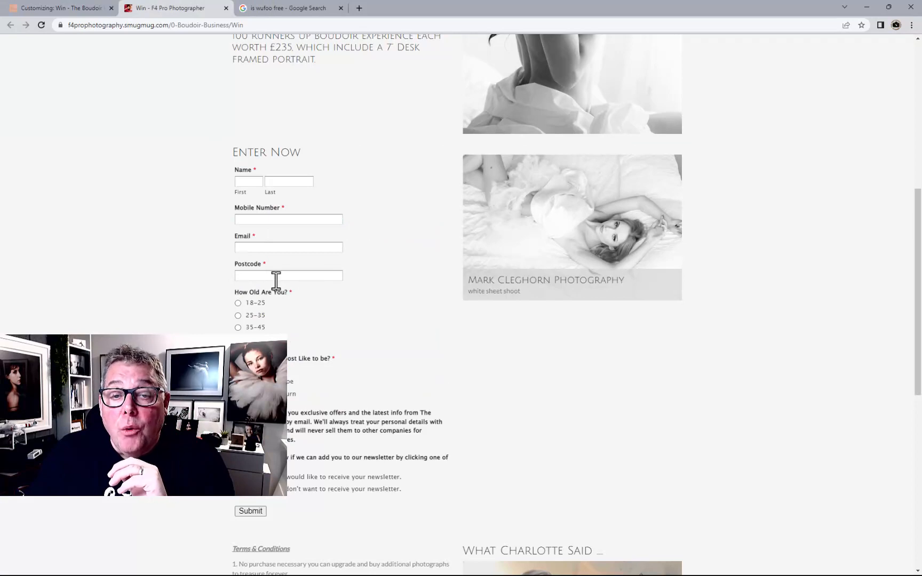
scroll(276, 280, up, 2)
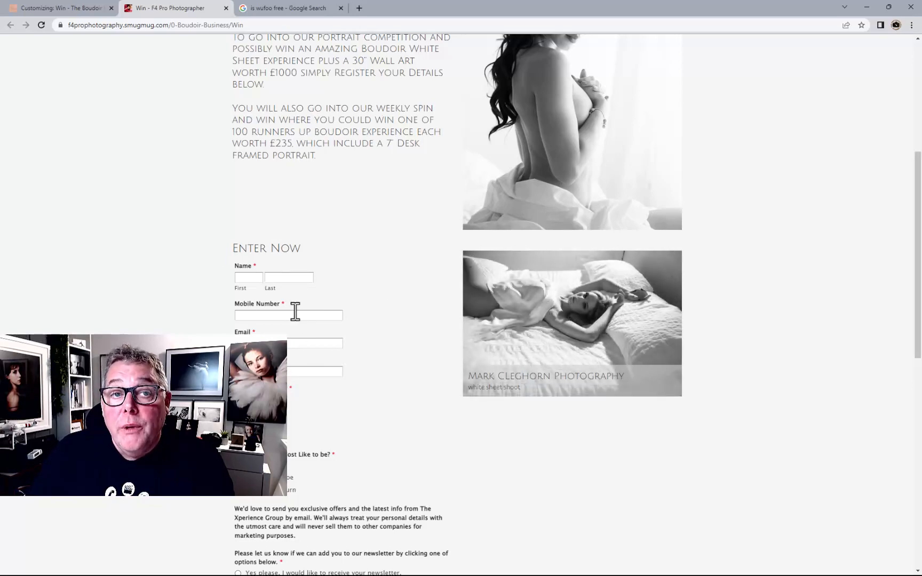
Return to the page being customized and add a Text block below the prize section containing the eight Terms & Conditions clauses
click(99, 9)
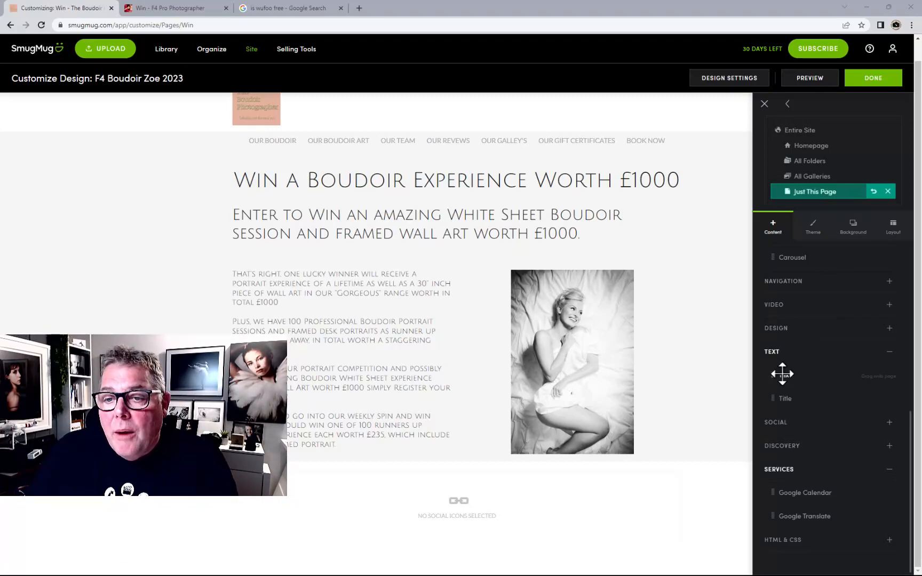
drag(782, 373, 581, 393)
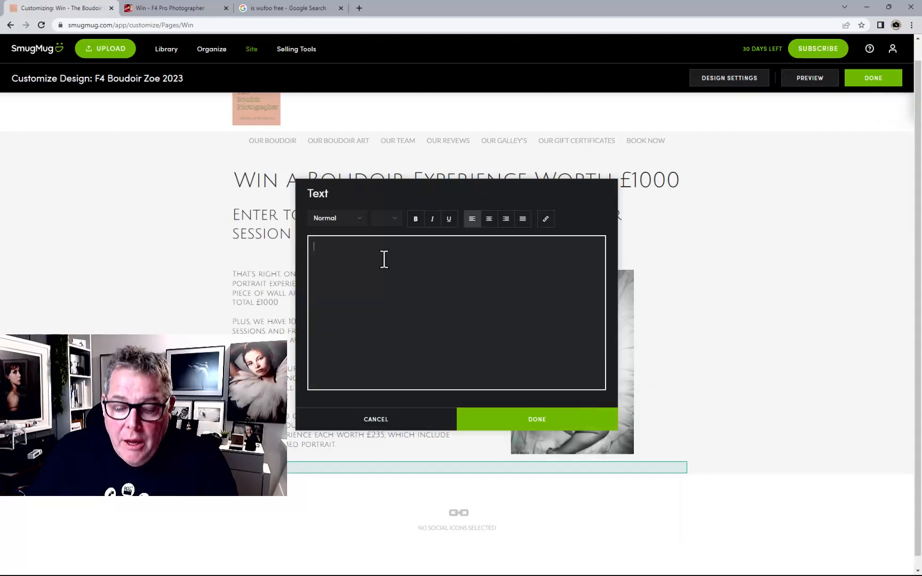
text(Terms & Conditions 1. No purchase necessary you can upgrade and buy additional photographs to treasure forever. 2. To be redeemed with F4 Boudoir Photographer within three months of notification. 3. non-redeemable in cash. 4. Not to be used in conjunction with any other offer. 5. Only one voucher per household. 6. Only one voucher can be used in any 12-month Period 7. The prize winner and Runners up winners will be drawn at random via our spin and win Fridays. 8. Entry closes 6th May 2023)
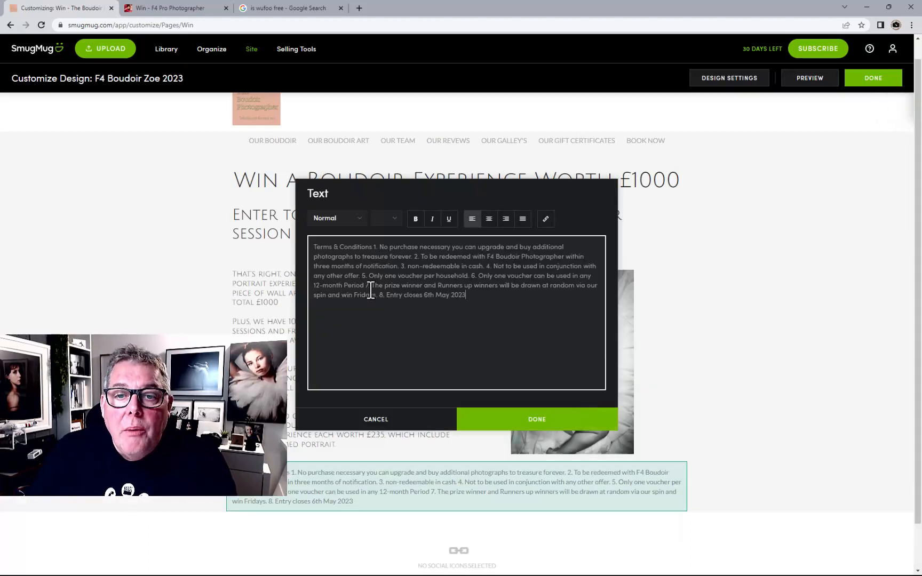
Break up the Terms & Conditions text so that each of the clauses 1 to 7 starts on its own line below the title
click(365, 286)
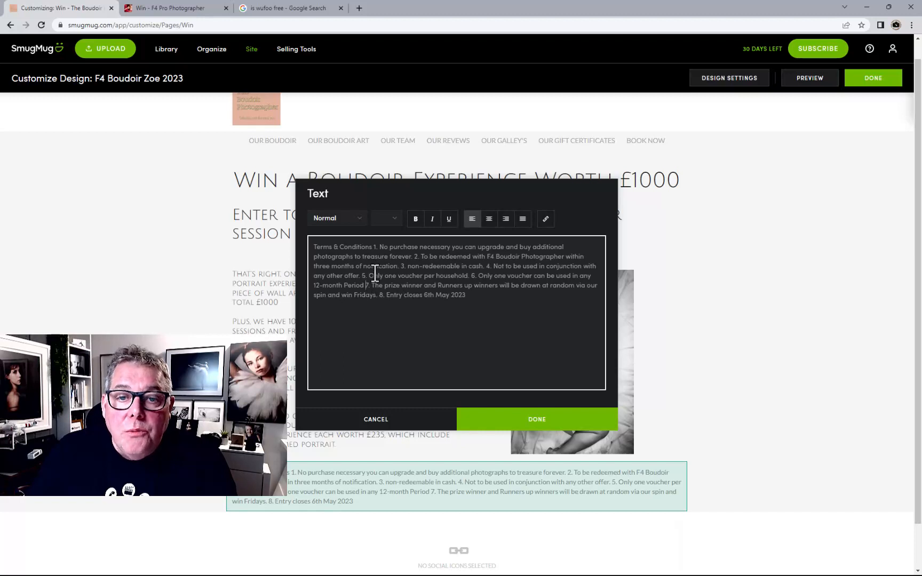
key(Return)
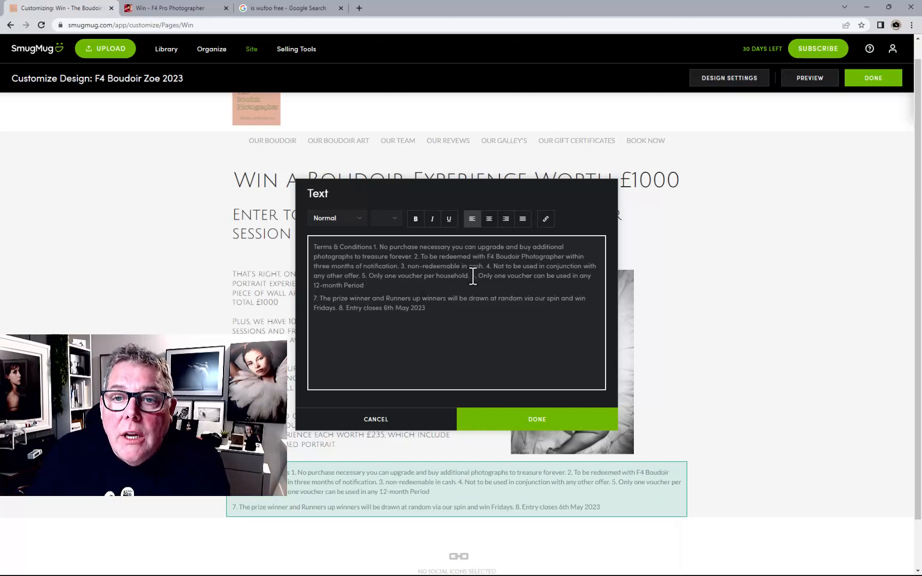
click(470, 276)
key(Return)
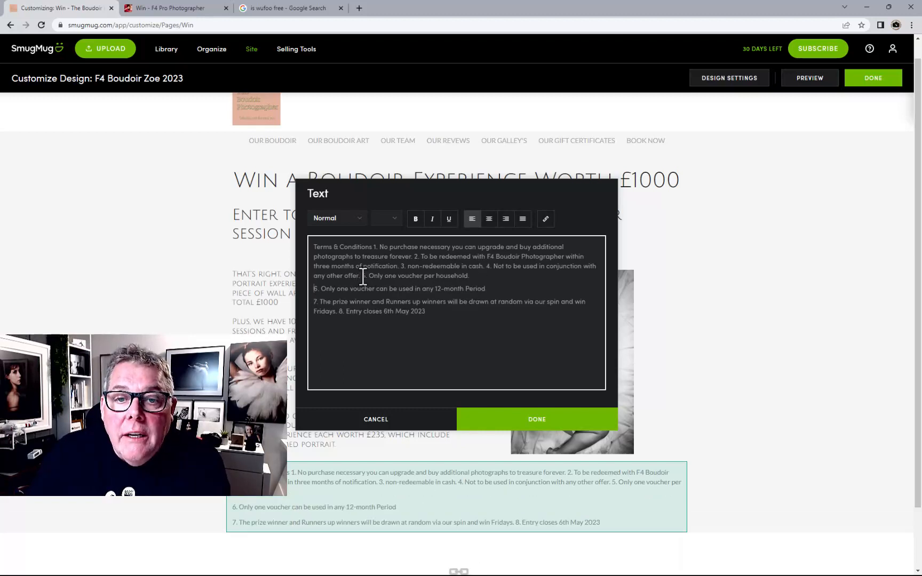
click(365, 276)
key(Return)
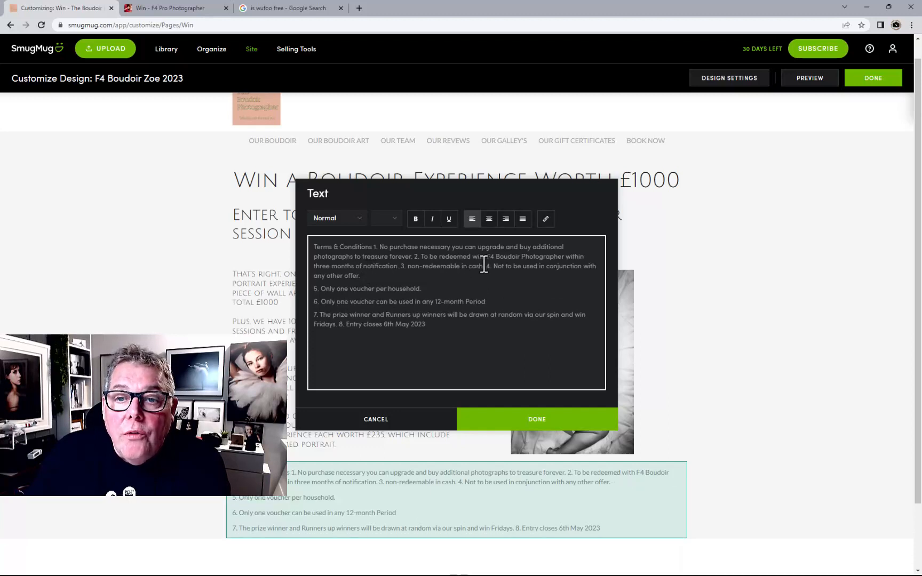
click(488, 266)
key(Return)
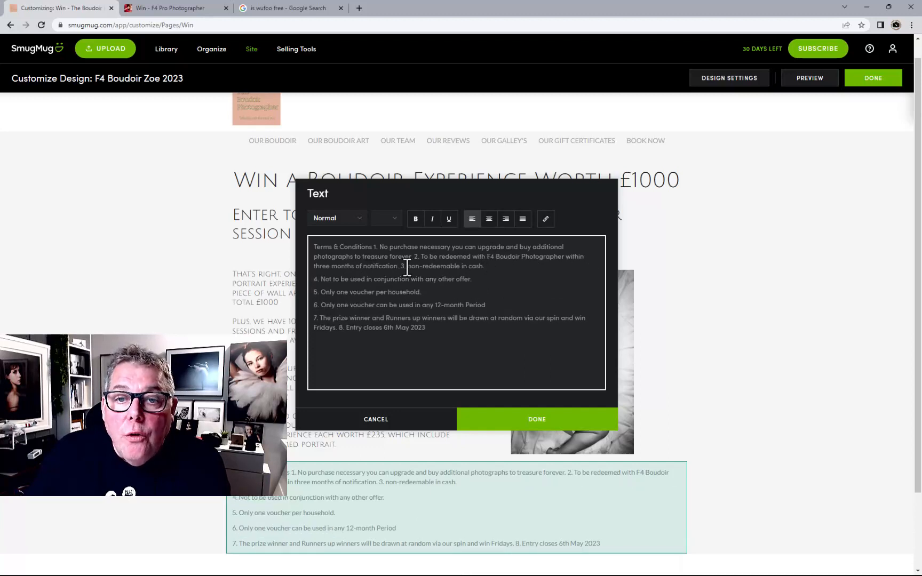
key(Return)
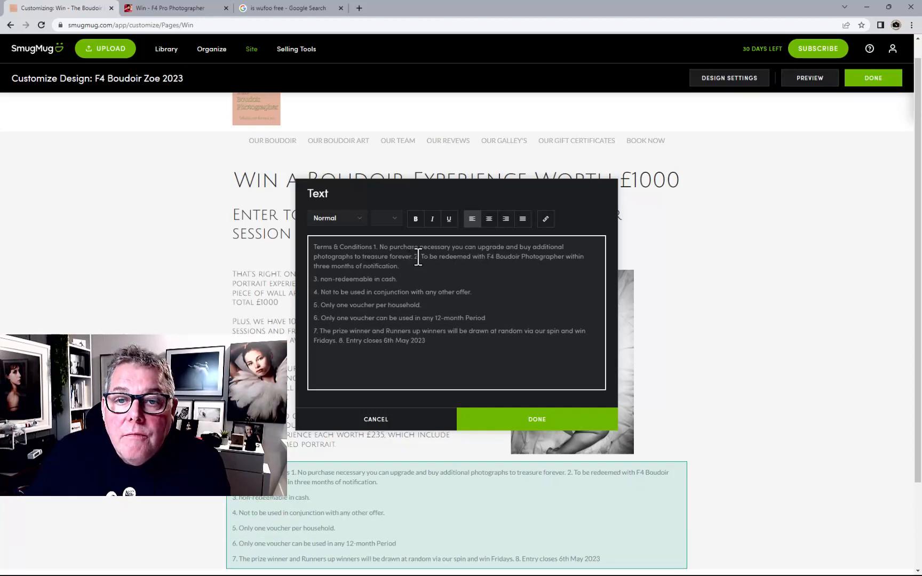
click(416, 258)
key(Return)
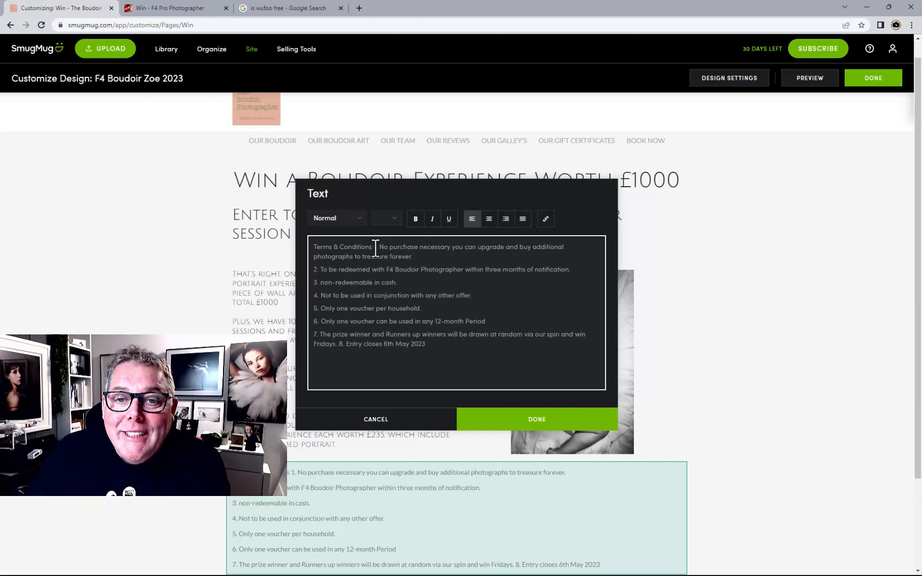
click(374, 248)
key(Return)
Format the Terms & Conditions title line as Heading - 3 and apply the text block
drag(375, 247, 313, 247)
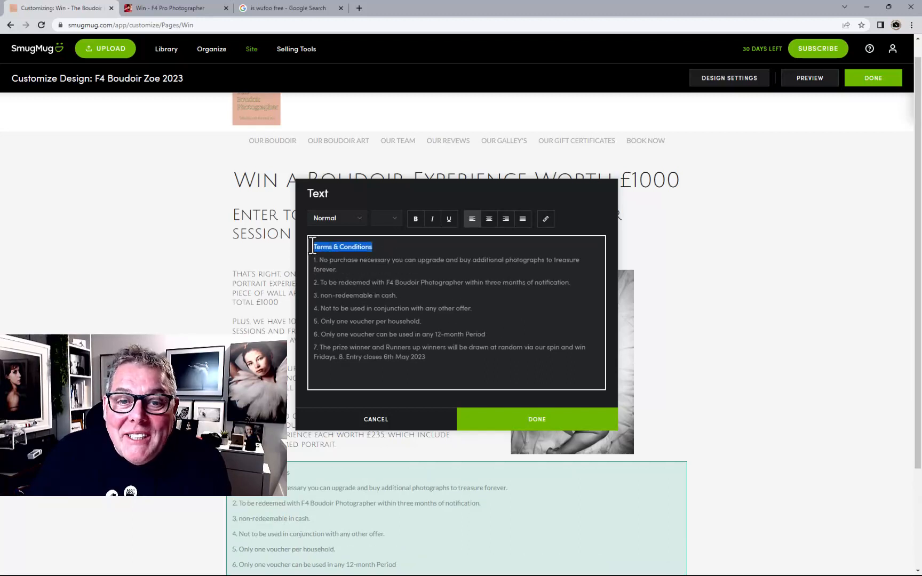
click(336, 218)
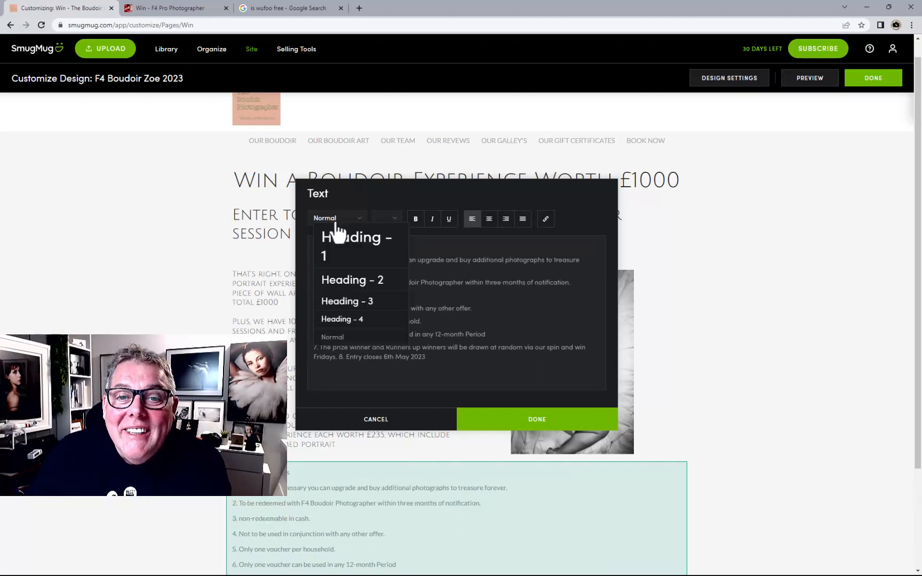
click(336, 301)
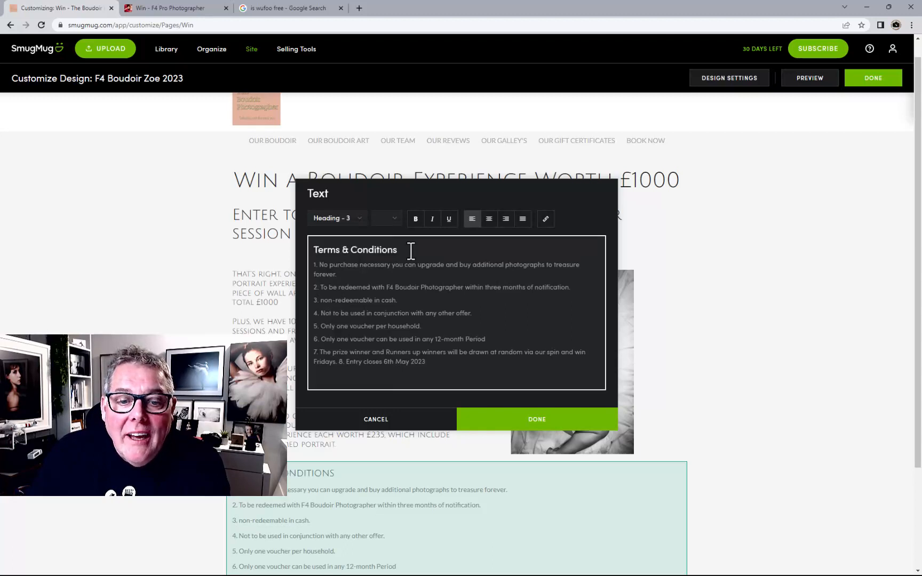
click(530, 420)
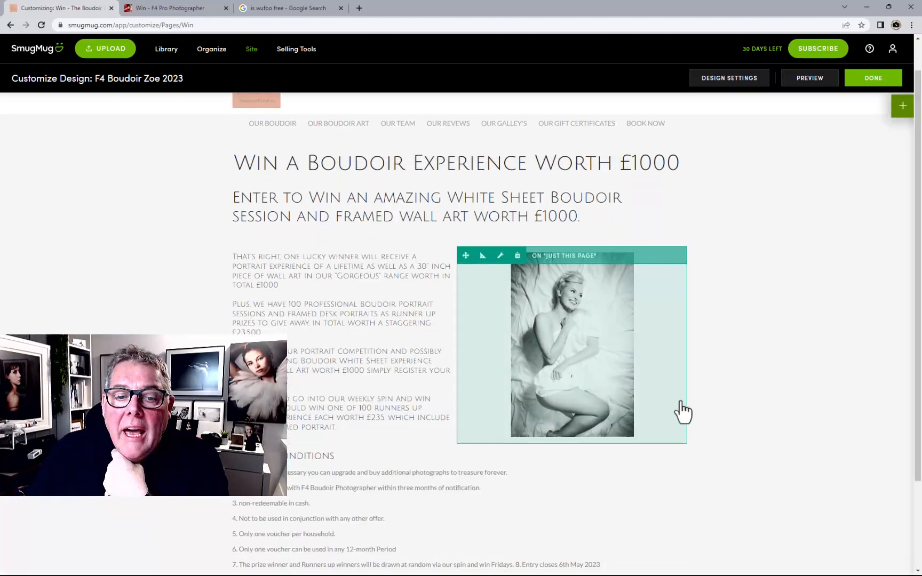
Add a Spacer block between the prize section and the Terms & Conditions text
scroll(681, 412, down, 2)
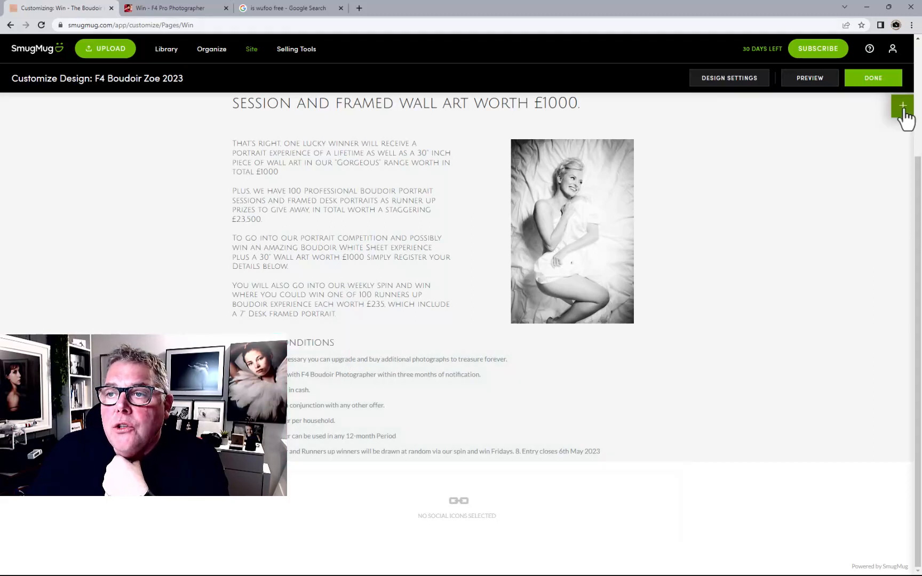
click(904, 109)
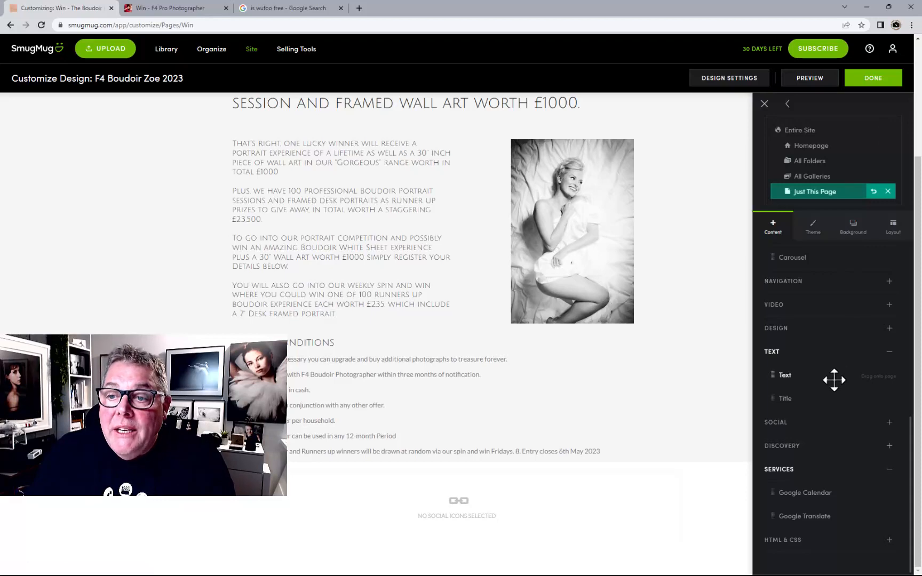
click(774, 329)
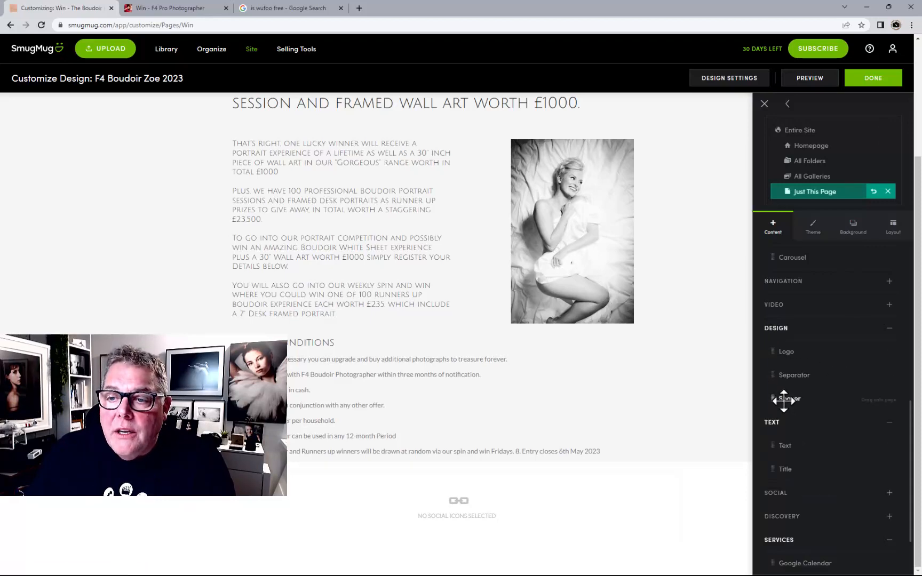
drag(783, 399, 356, 274)
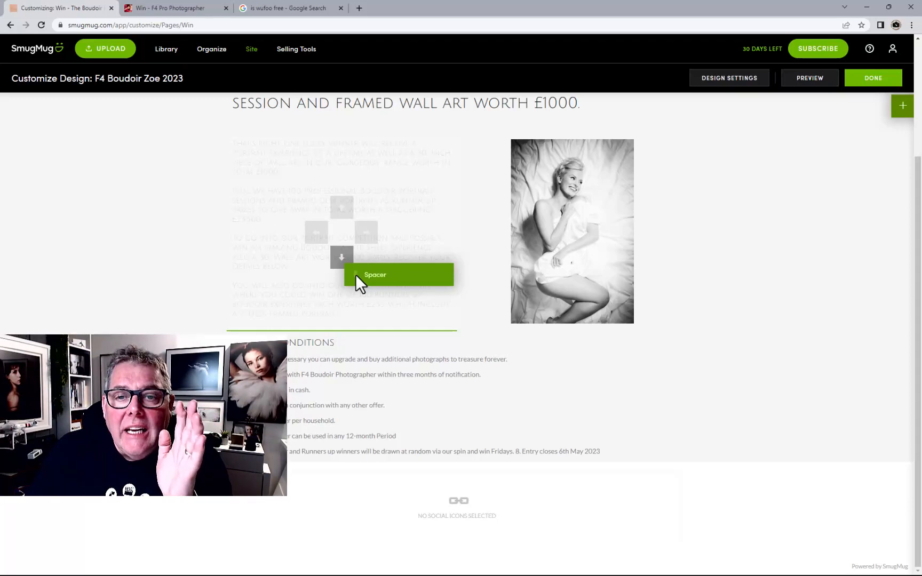
drag(356, 274, 346, 253)
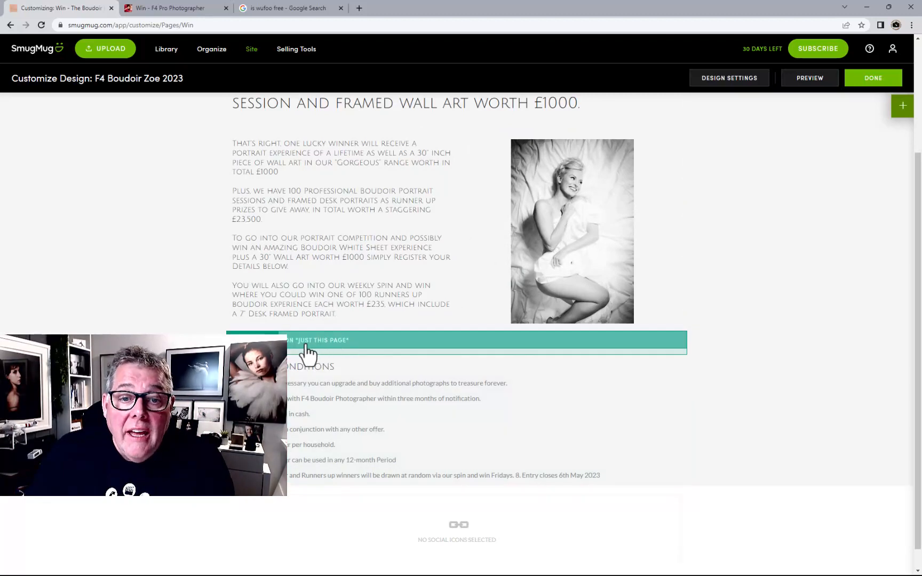
Set the new spacer's height to 100 px and apply it
click(305, 354)
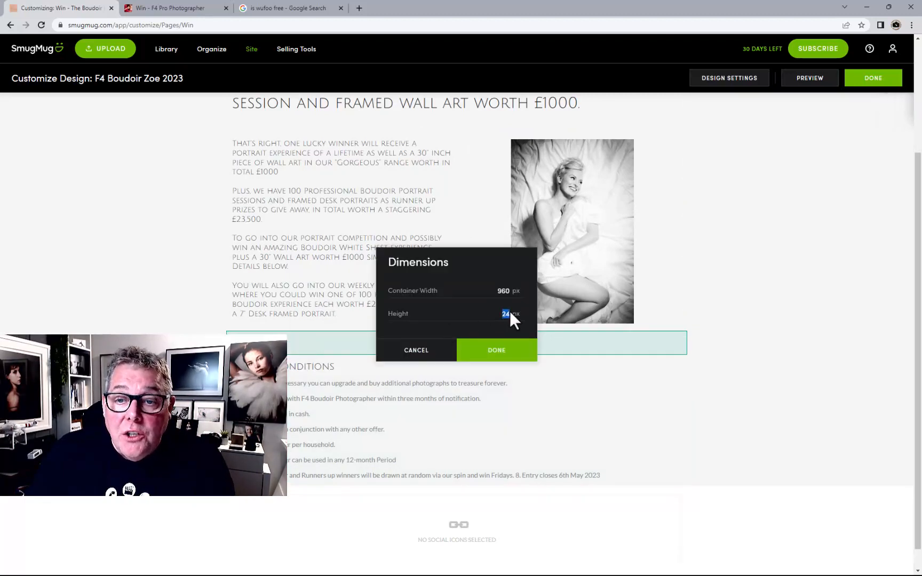
text(100)
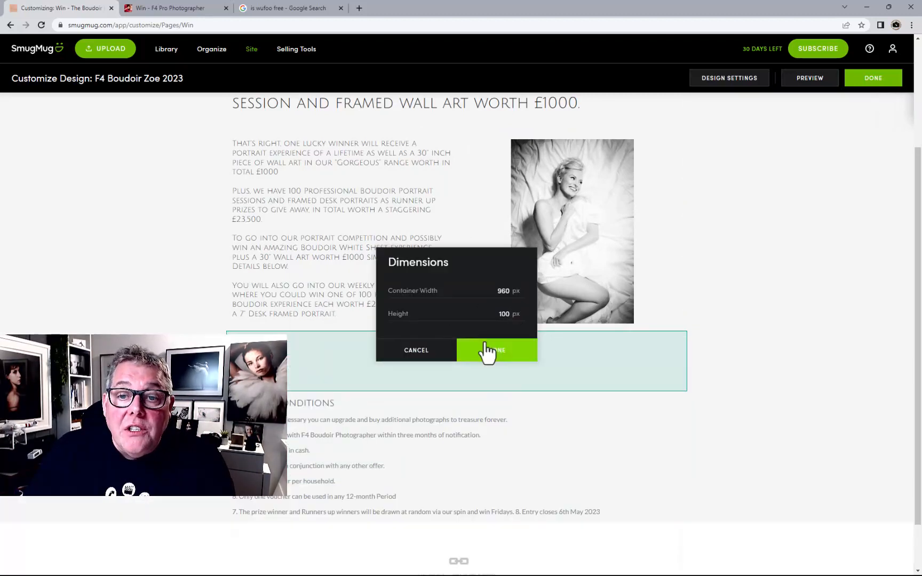
click(487, 351)
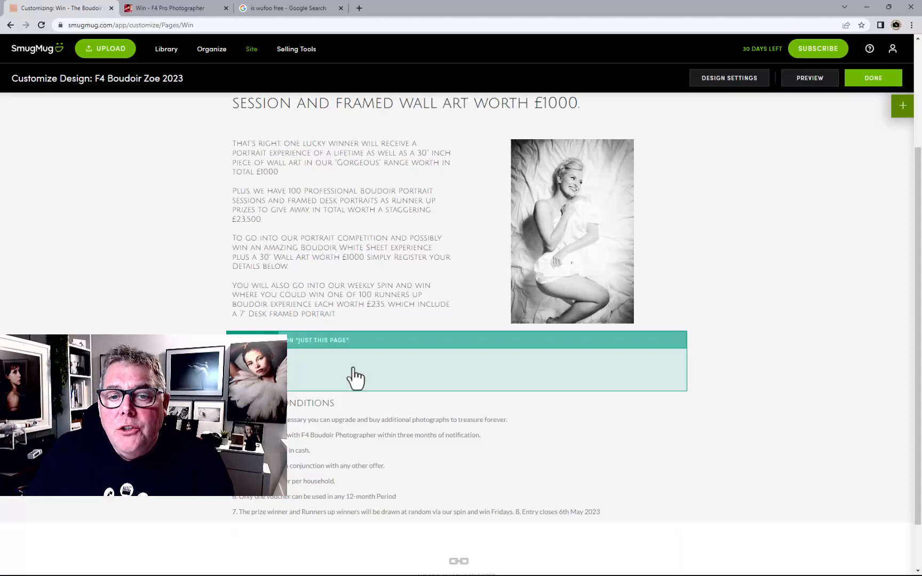
Add a Single Photo block between the prize section and the spacer, titled "Click The Portrait Below to Enter"
click(903, 105)
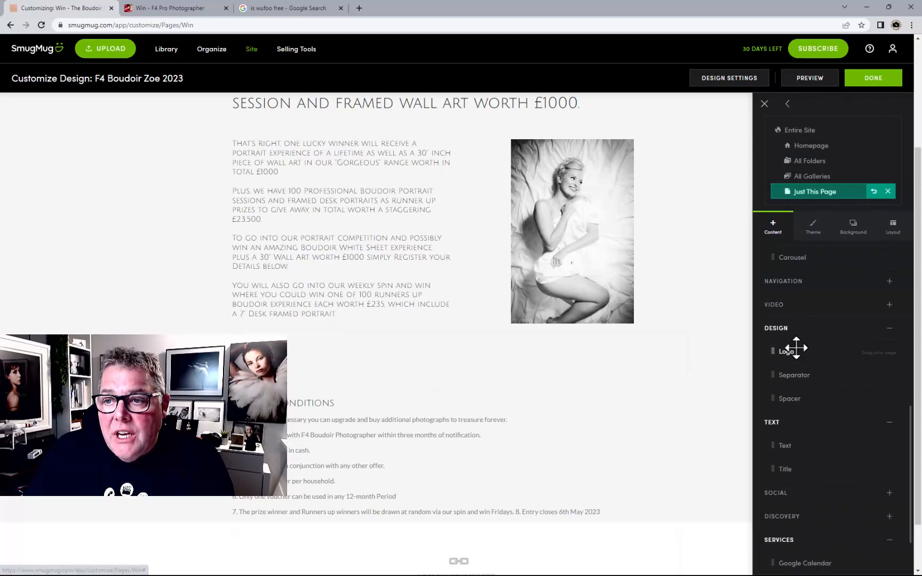
scroll(796, 348, up, 4)
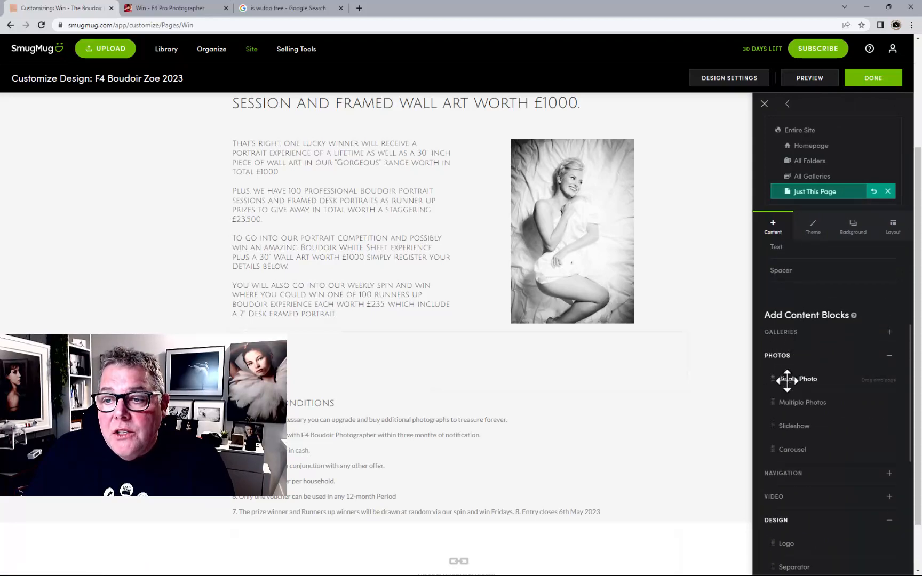
drag(787, 380, 452, 370)
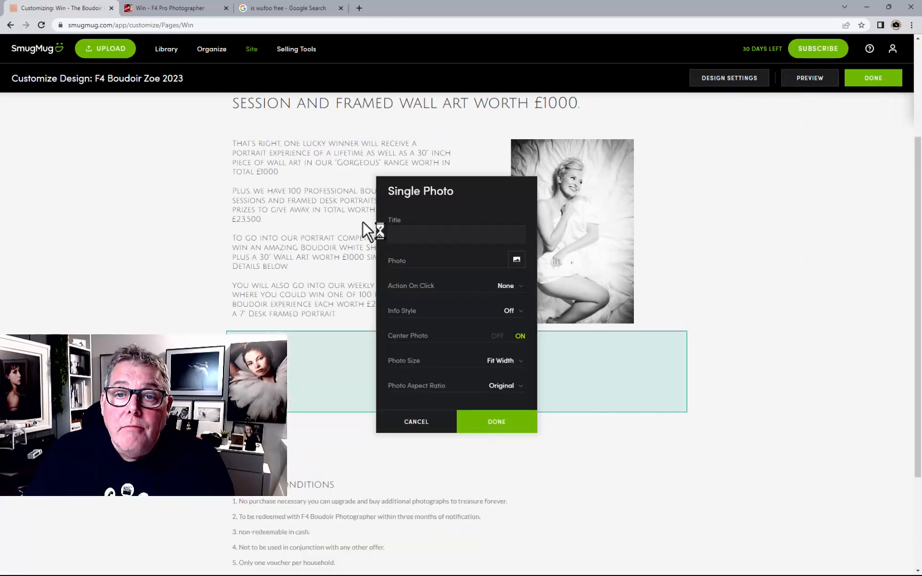
click(403, 233)
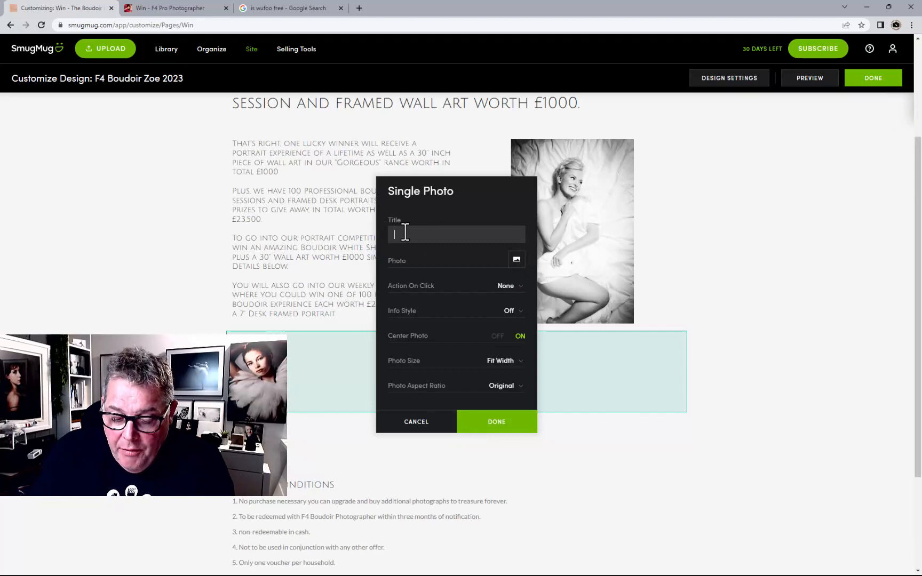
text(Enter Here Form)
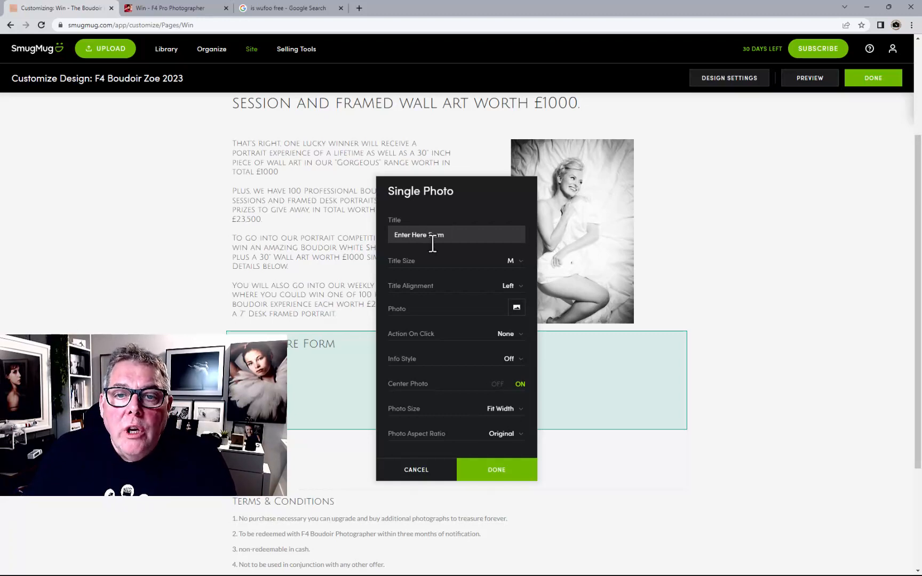
drag(396, 235, 456, 237)
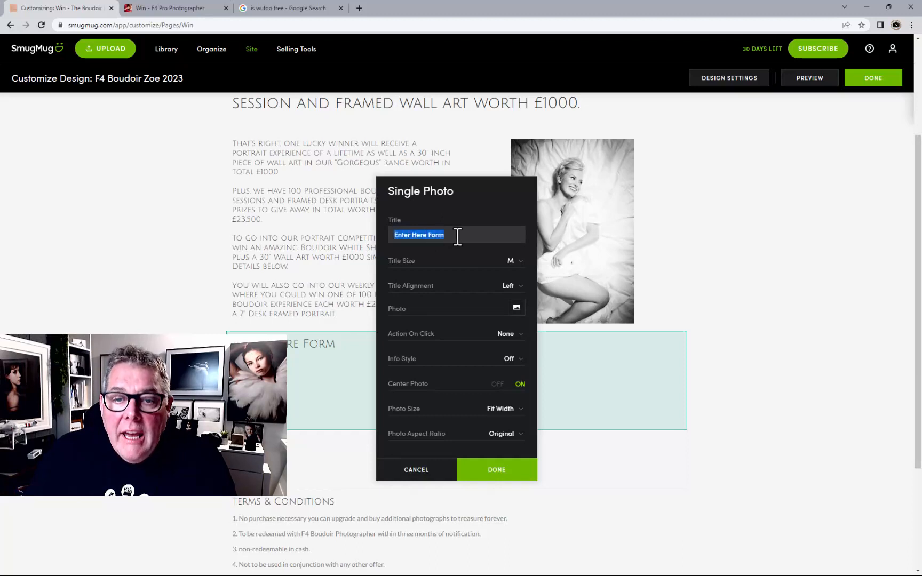
text(Click The Portr)
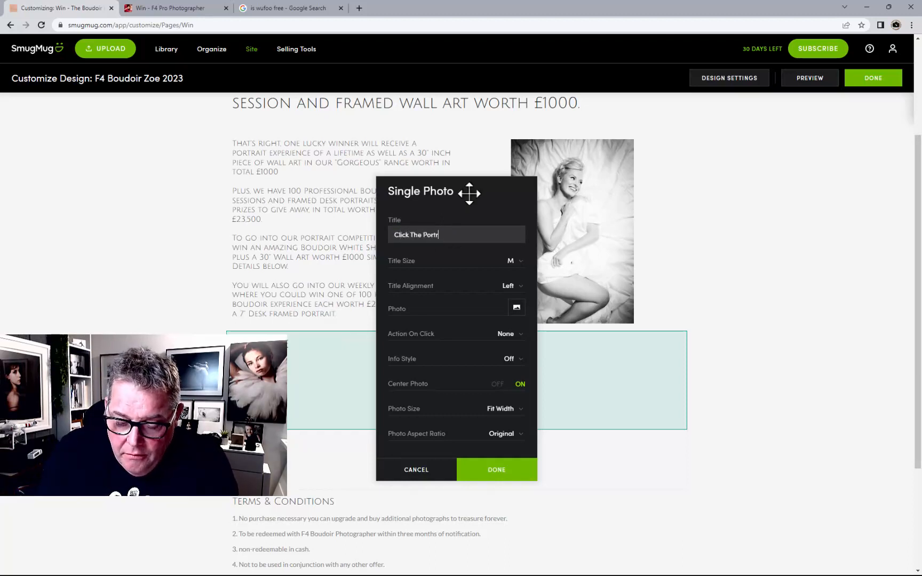
text(ait Below to Enter)
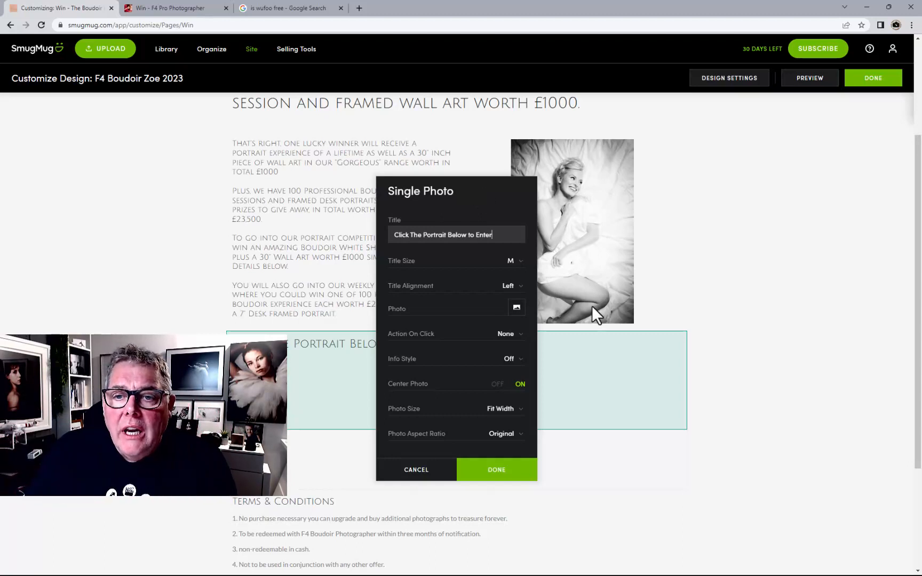
Assign the pink "Win a Boudoir Xperience" graphic from Site Wide Images > Site Design Graphics to the new photo block
click(516, 307)
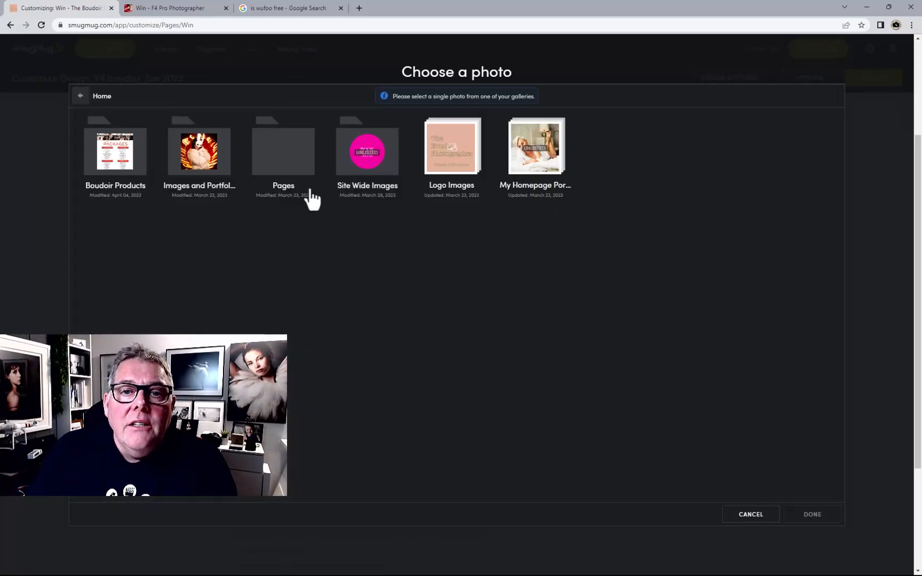
click(372, 170)
click(106, 161)
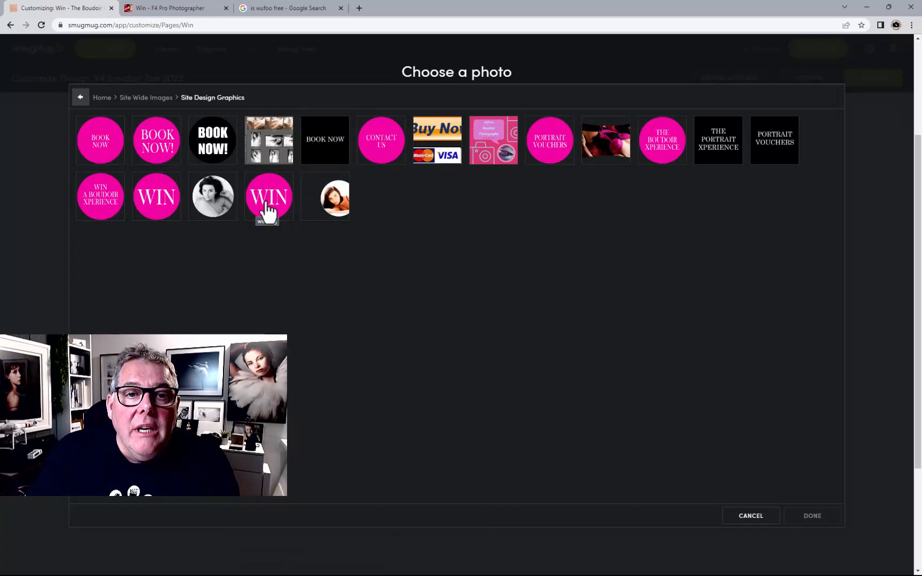
click(269, 209)
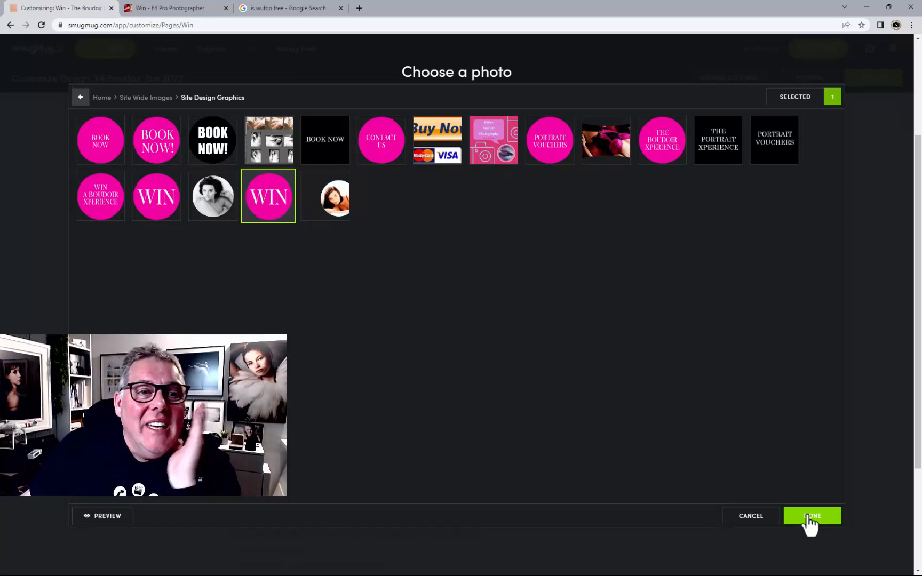
click(79, 211)
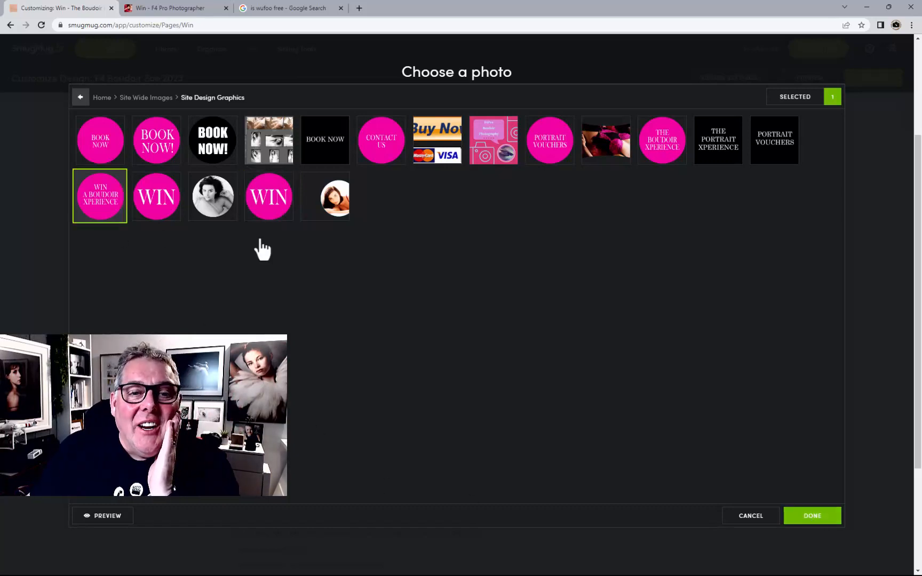
click(808, 520)
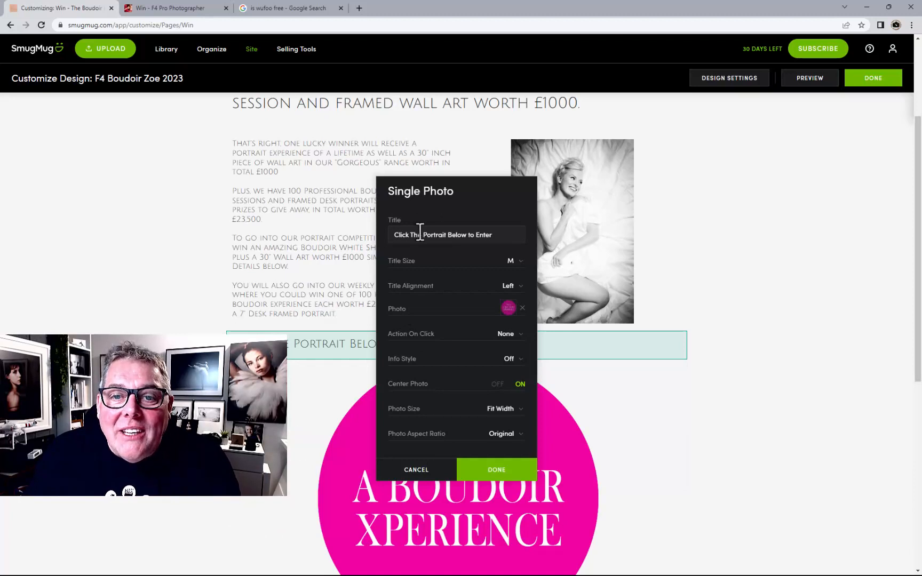
Change the graphic block's title to "Click The Win Button Below to Enter"
drag(425, 235, 450, 238)
text(Win But)
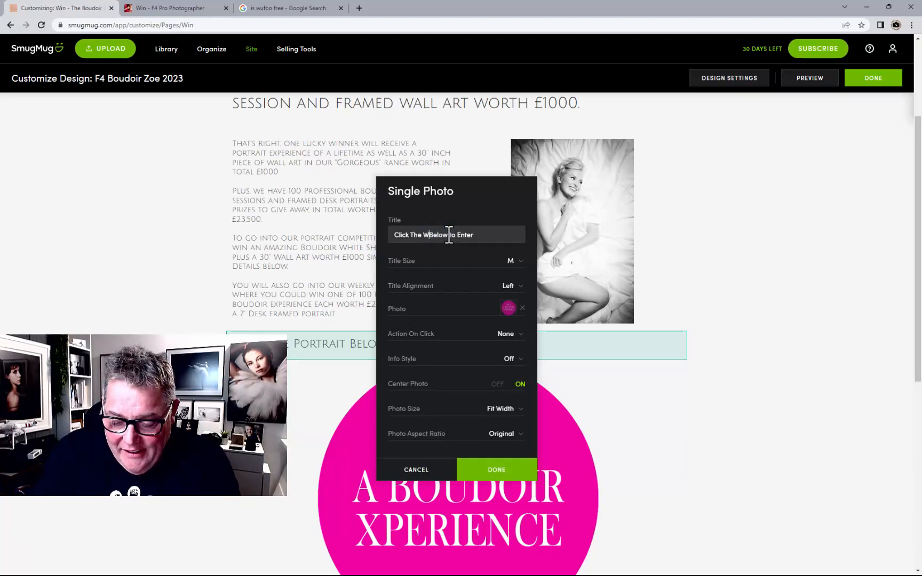
text(ton)
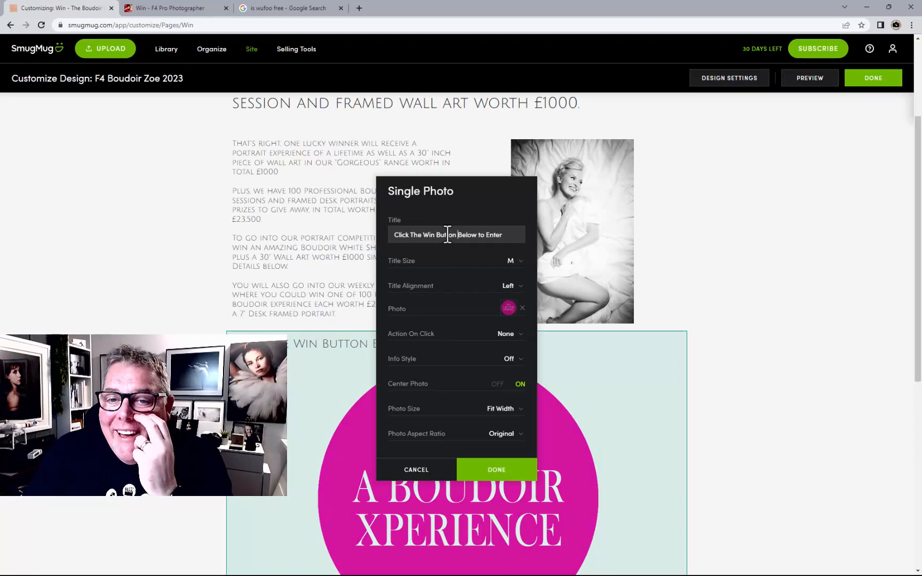
Set the graphic's click action to Go to URL using the White Sheet Competition Example form's address, thexperienceuk.wufoo.com/forms/q1ynvj0i05pe418/, opening in a new tab
click(507, 340)
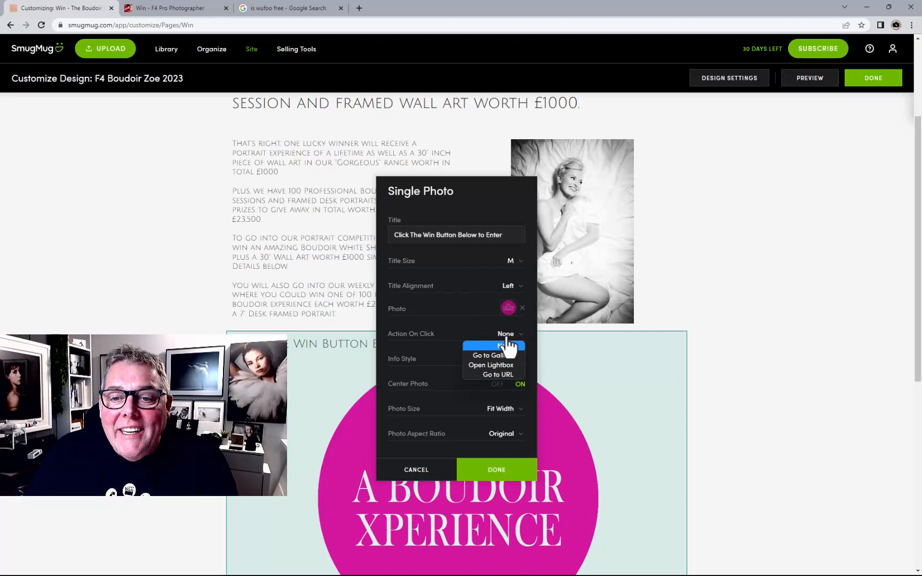
click(501, 375)
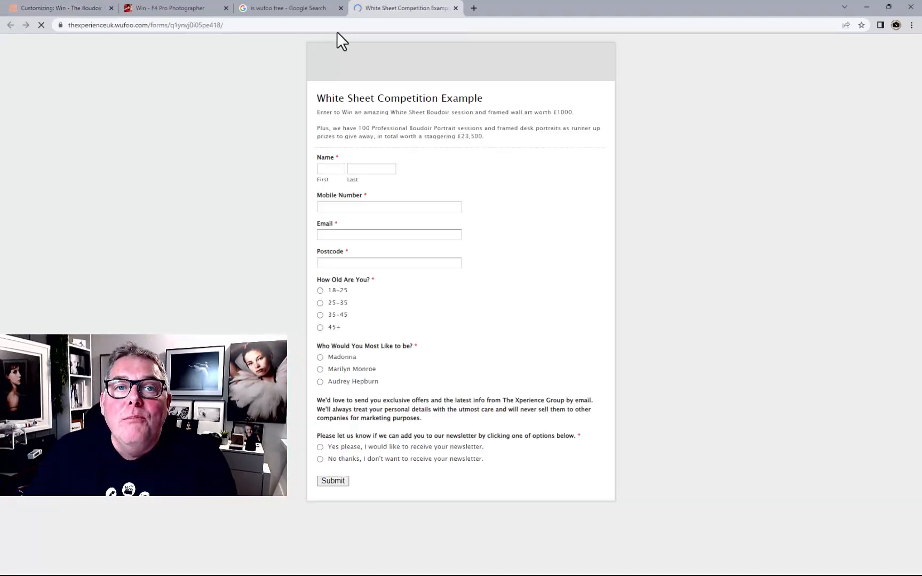
click(267, 25)
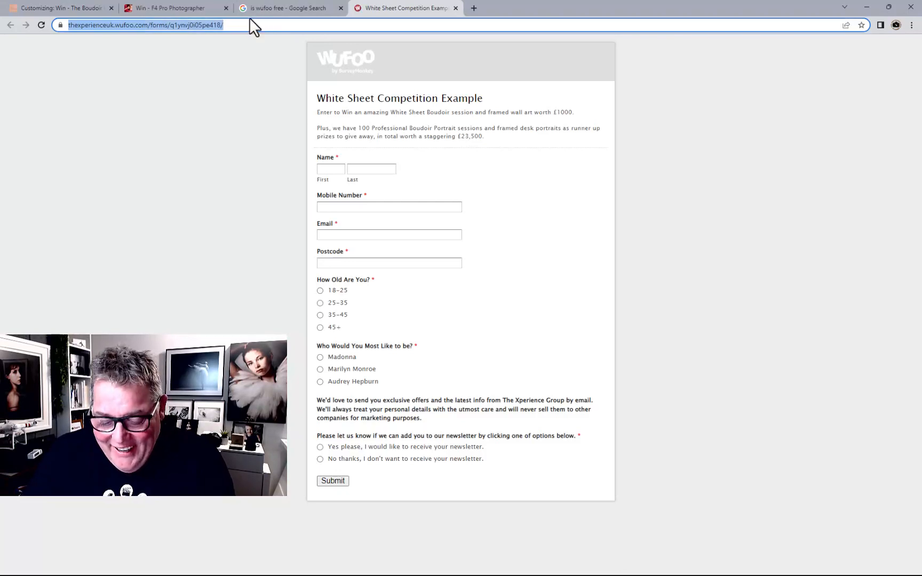
click(44, 7)
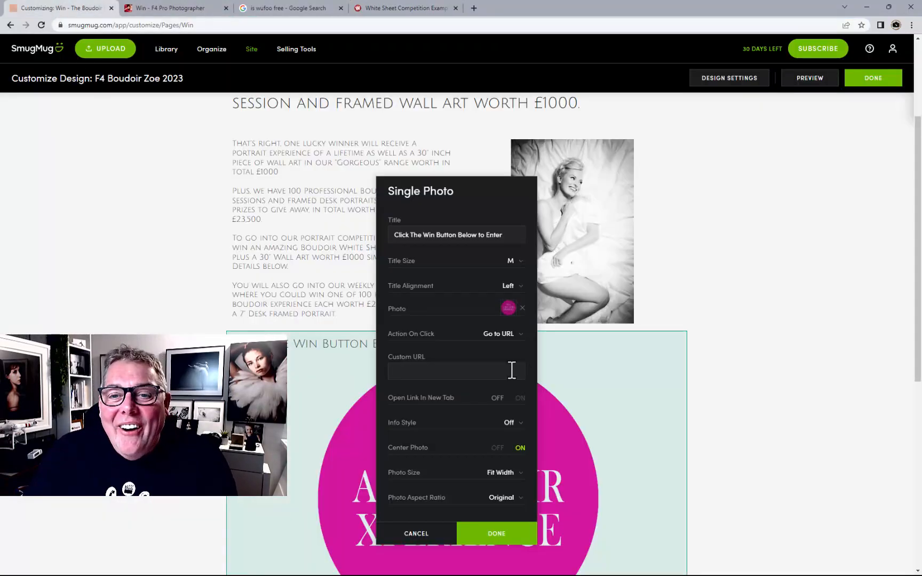
click(483, 372)
key(ctrl+v)
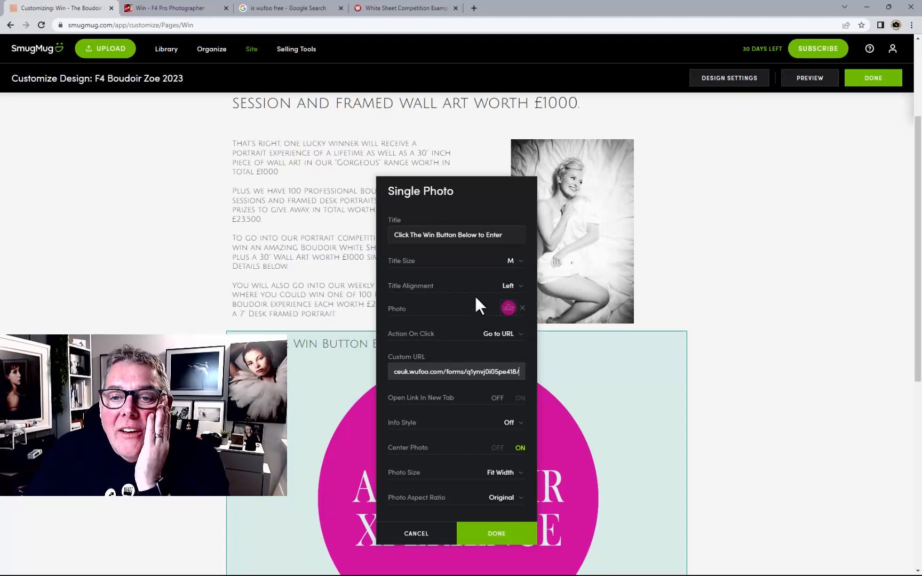
click(512, 286)
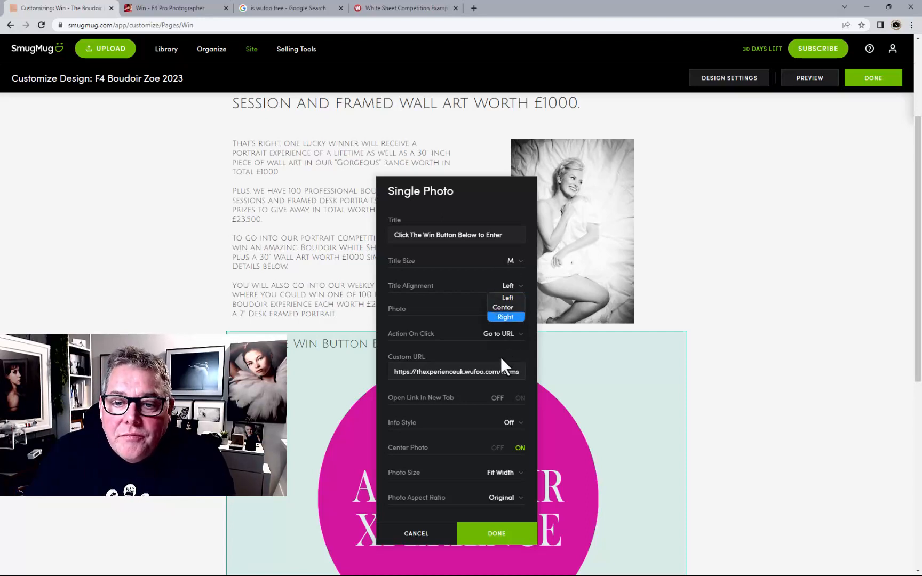
scroll(501, 357, down, 1)
click(521, 400)
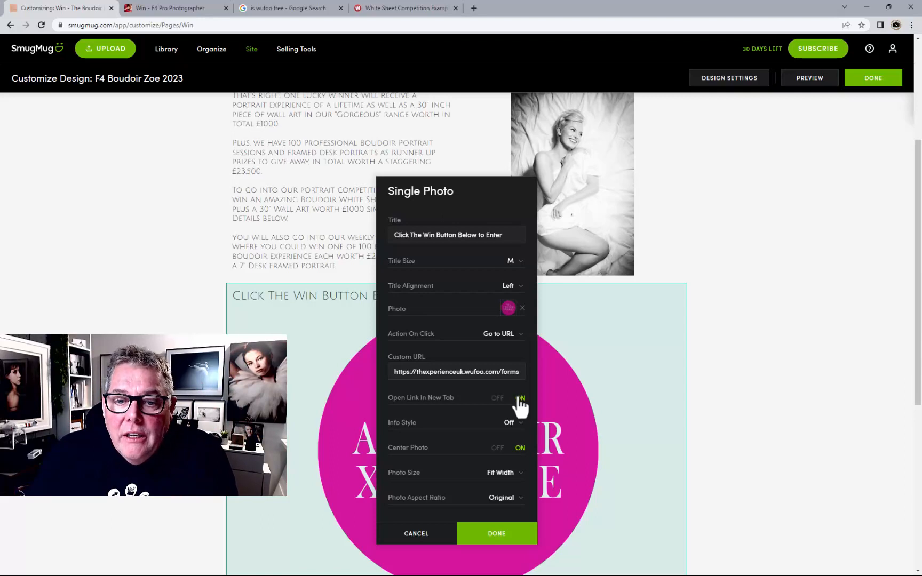
Set the graphic's photo size to Medium and apply the Single Photo block's settings
click(501, 473)
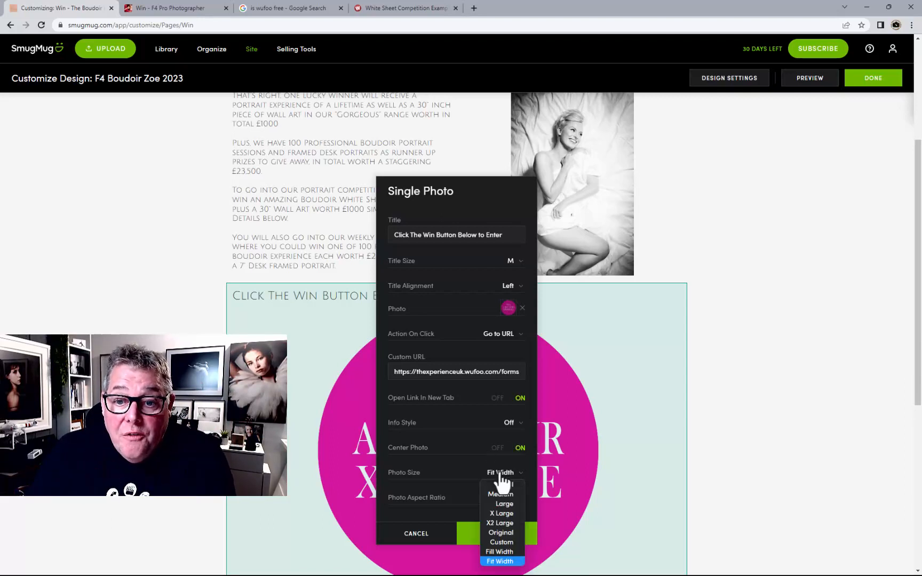
click(495, 506)
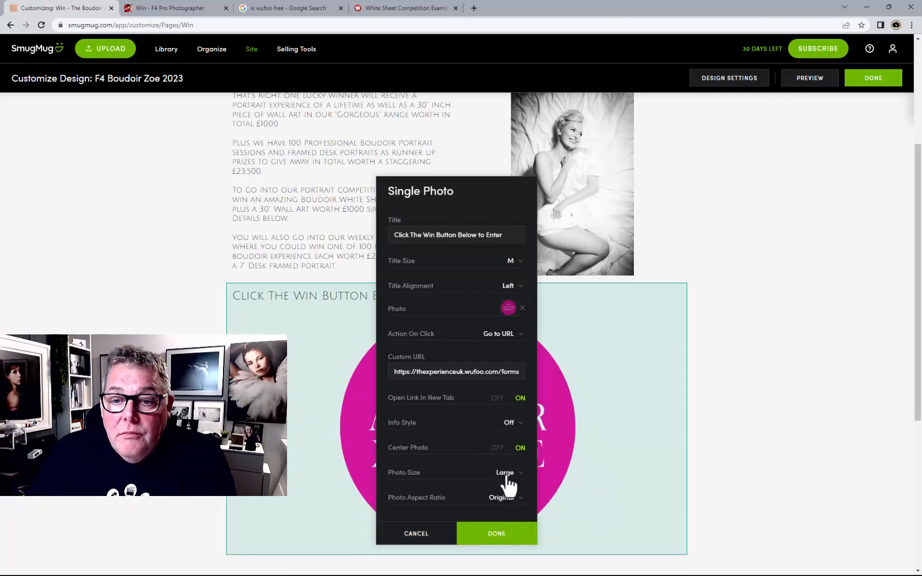
click(506, 481)
click(505, 491)
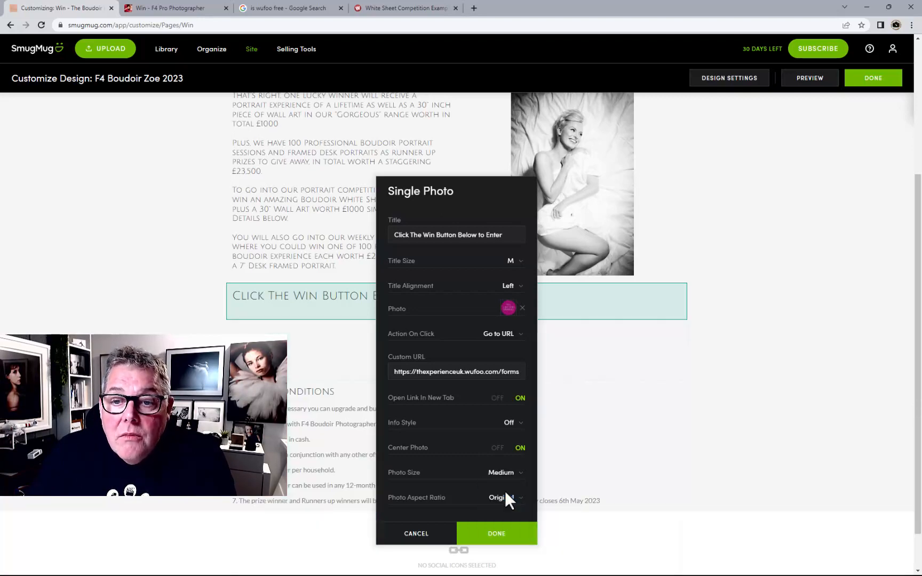
drag(463, 193, 670, 187)
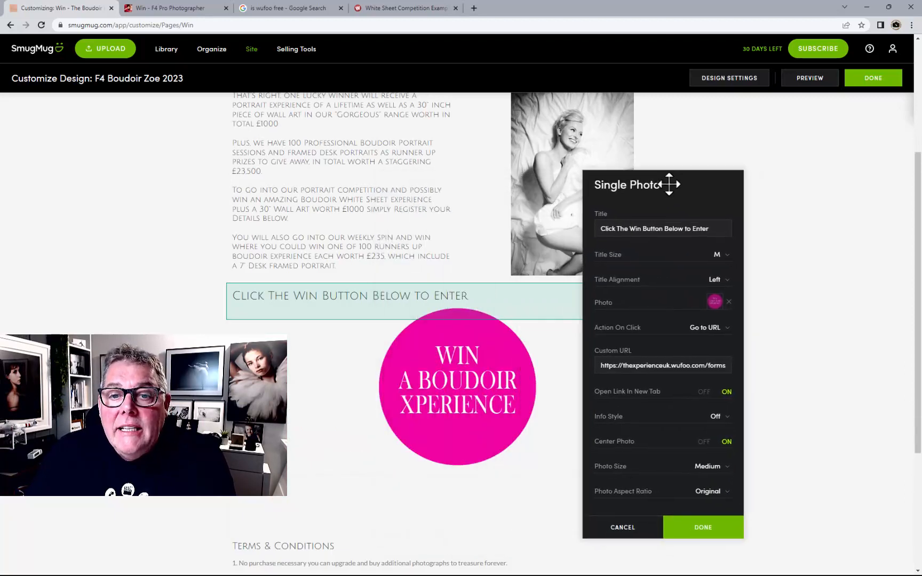
click(700, 528)
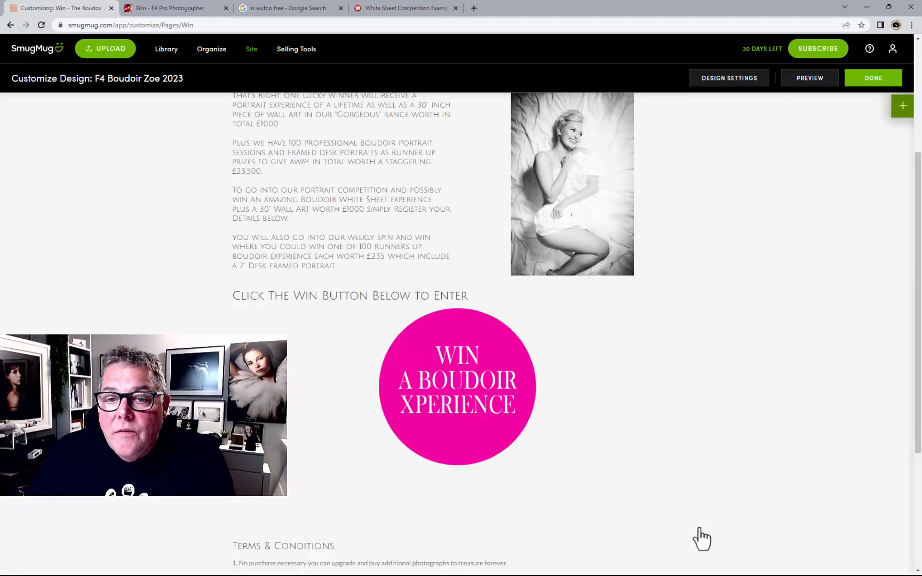
Add a Video block beside the pink Win graphic, below the portrait photo
click(902, 106)
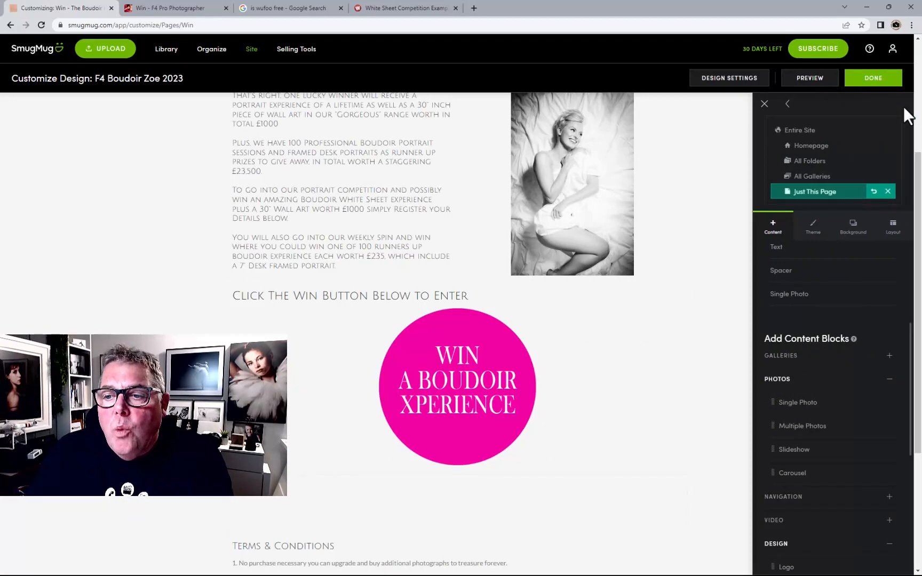
scroll(807, 488, down, 4)
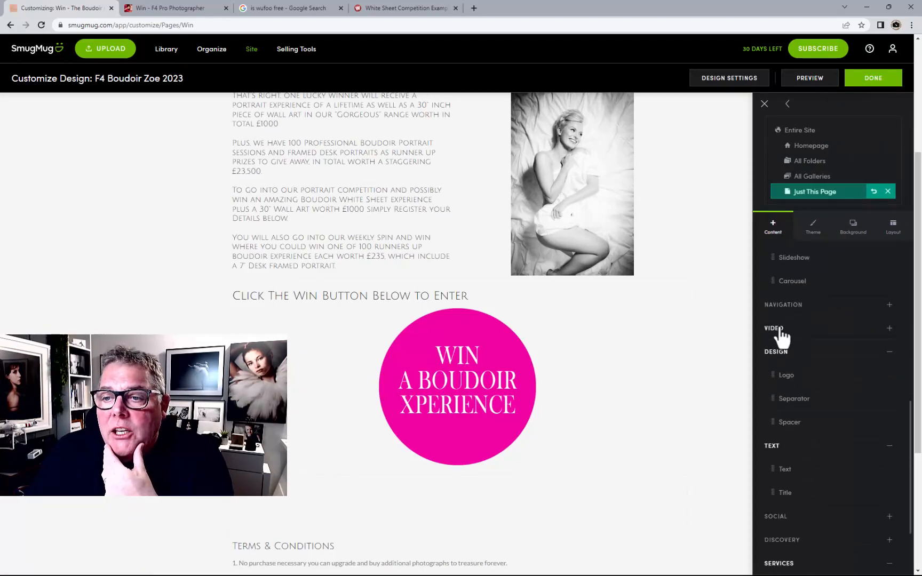
click(779, 329)
drag(779, 350, 795, 321)
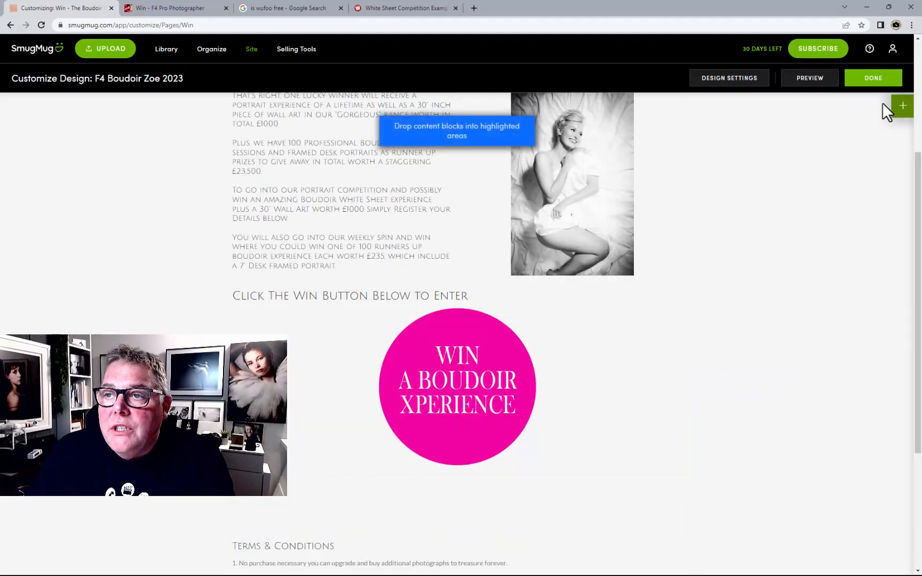
click(901, 111)
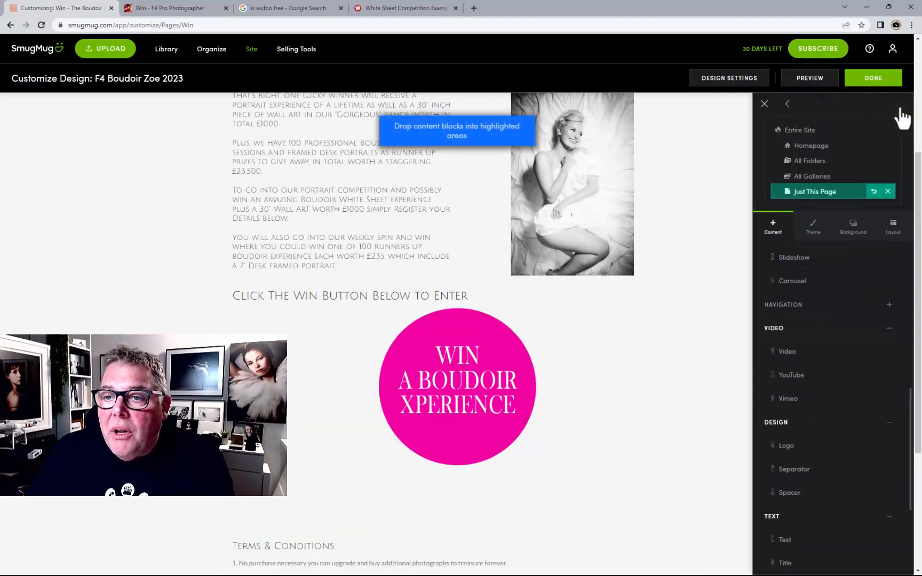
drag(793, 354, 594, 396)
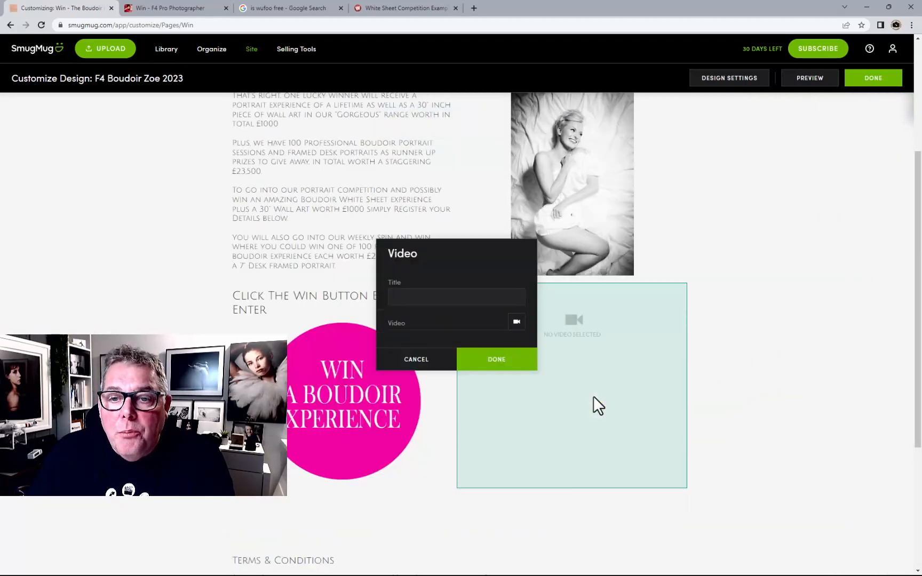
Assign the video from Site Wide Images > Videos to the new Video block
click(516, 322)
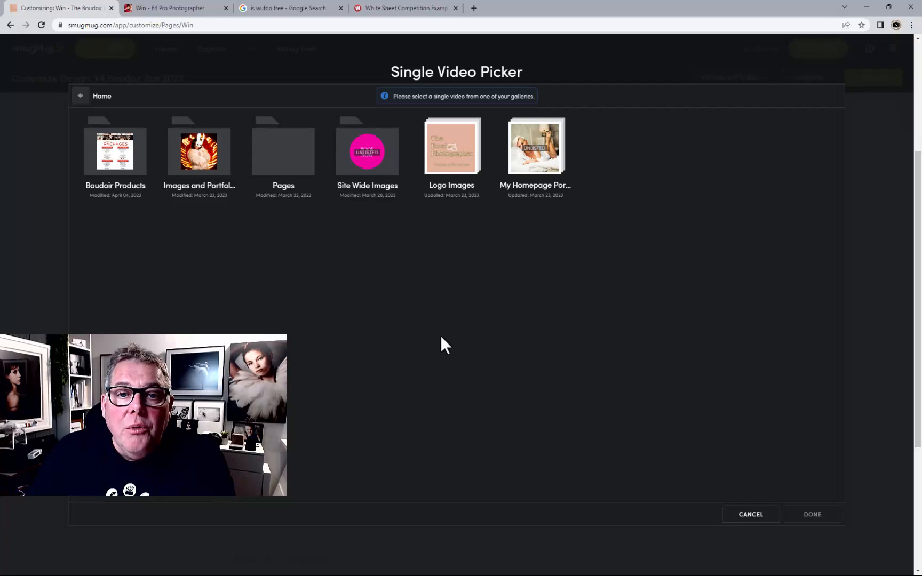
click(369, 166)
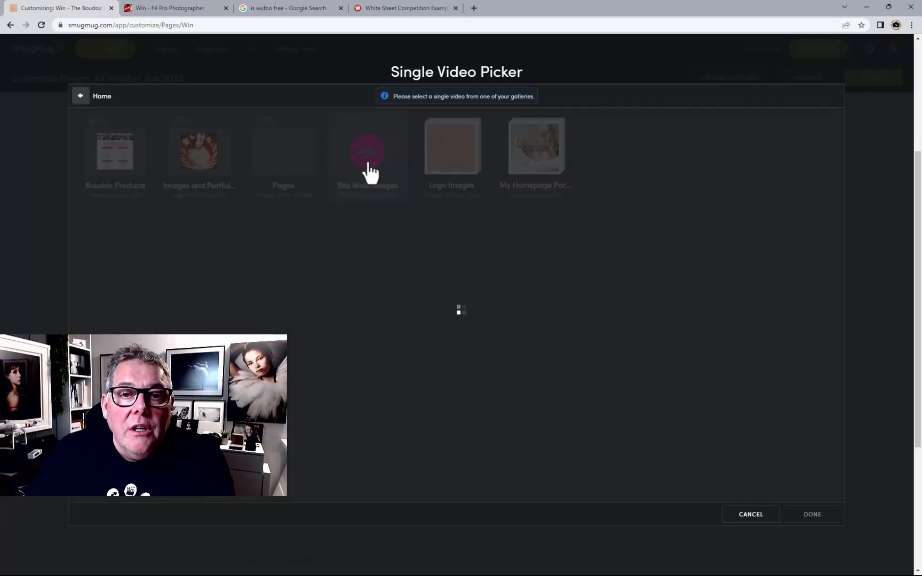
click(212, 182)
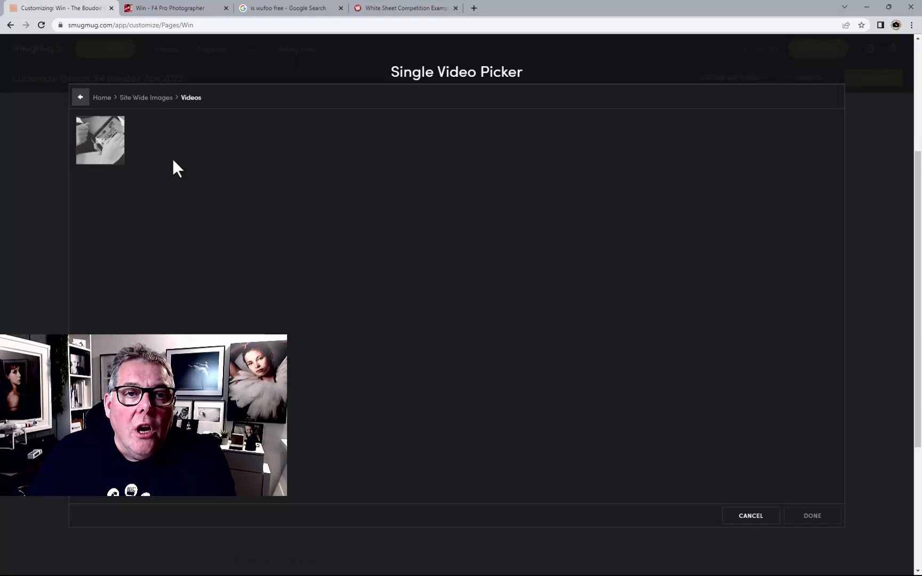
click(104, 145)
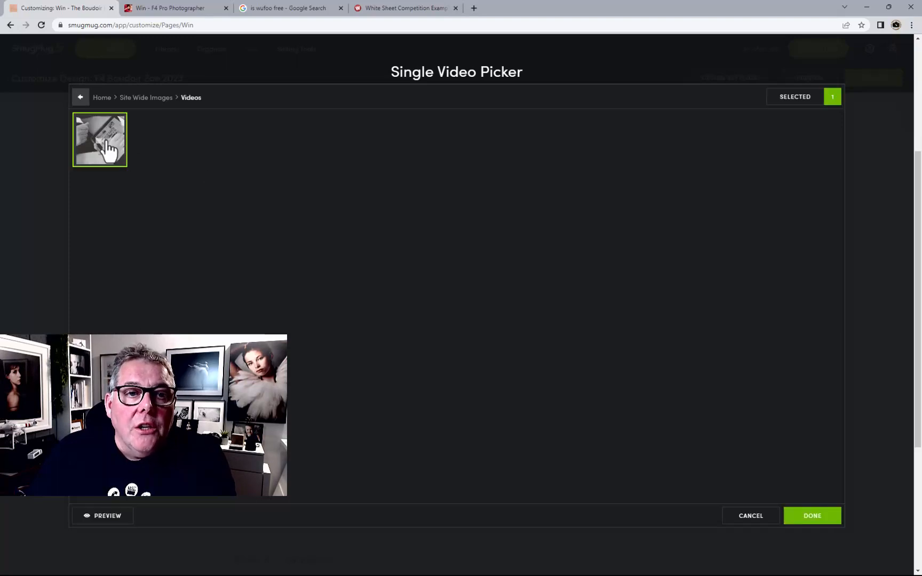
click(814, 517)
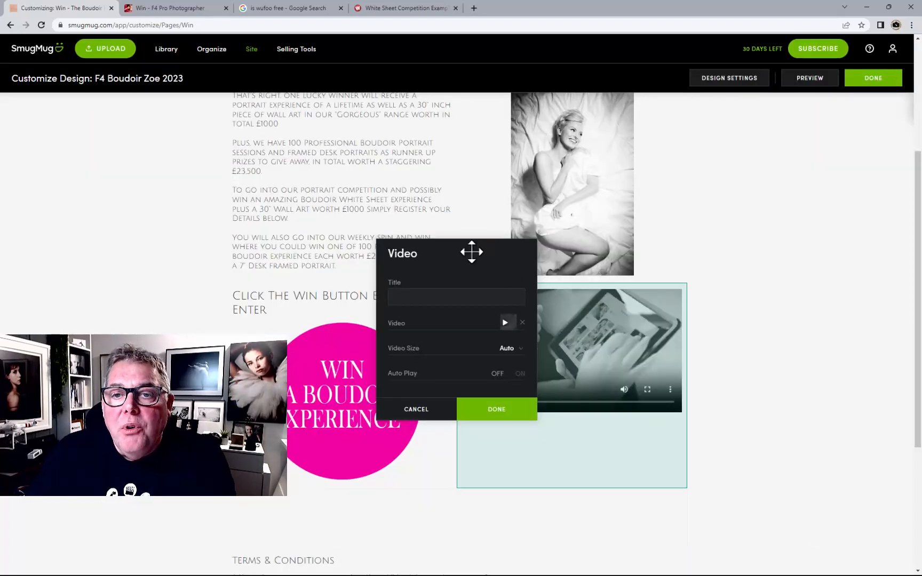
Title the Video block with "What", the client's first name and "Said" followed by trailing dots, and apply it
drag(471, 252, 353, 266)
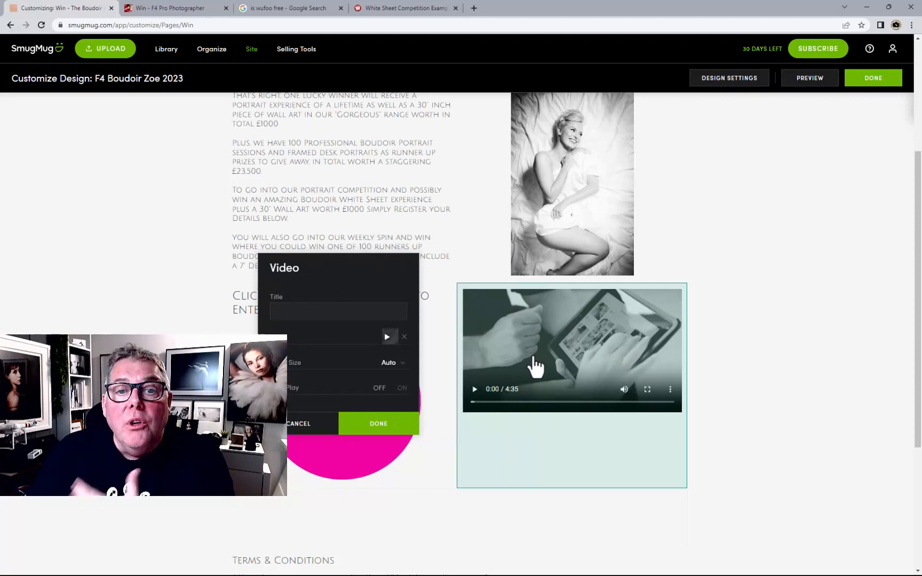
click(285, 311)
text(Wiat )
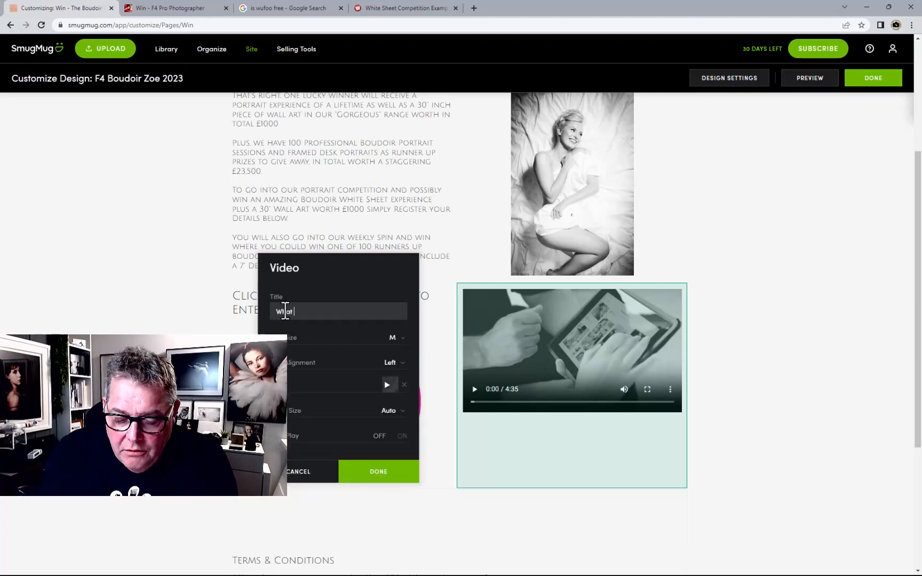
text(Charlot)
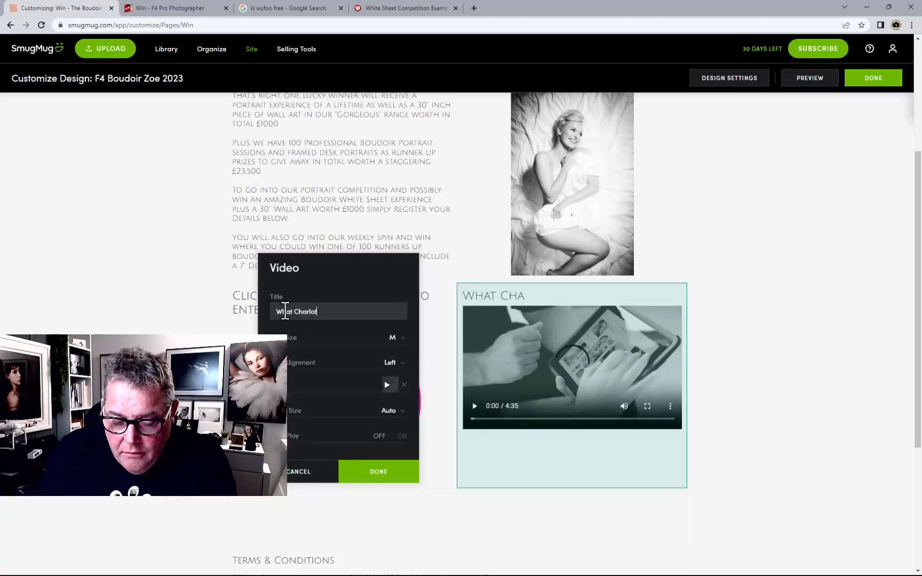
text(te Said)
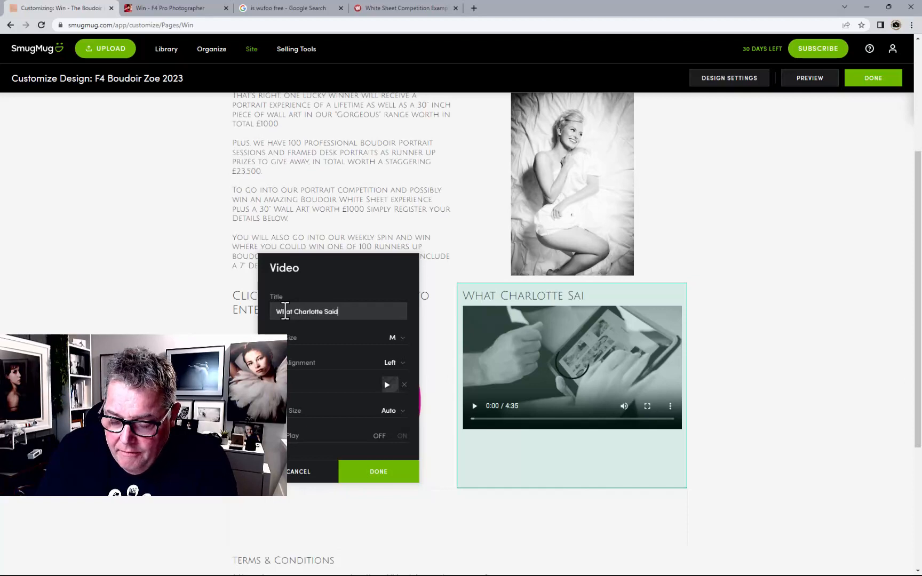
text( ....)
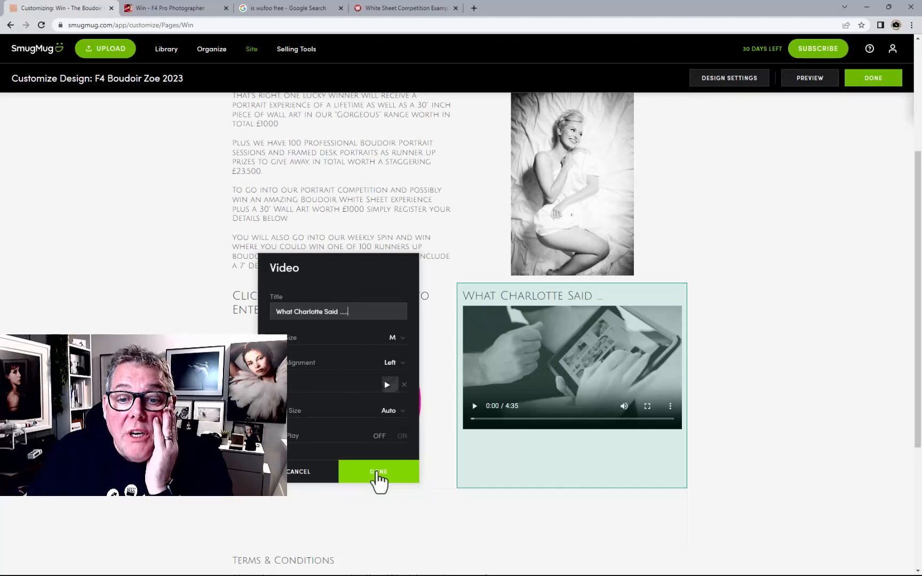
click(377, 473)
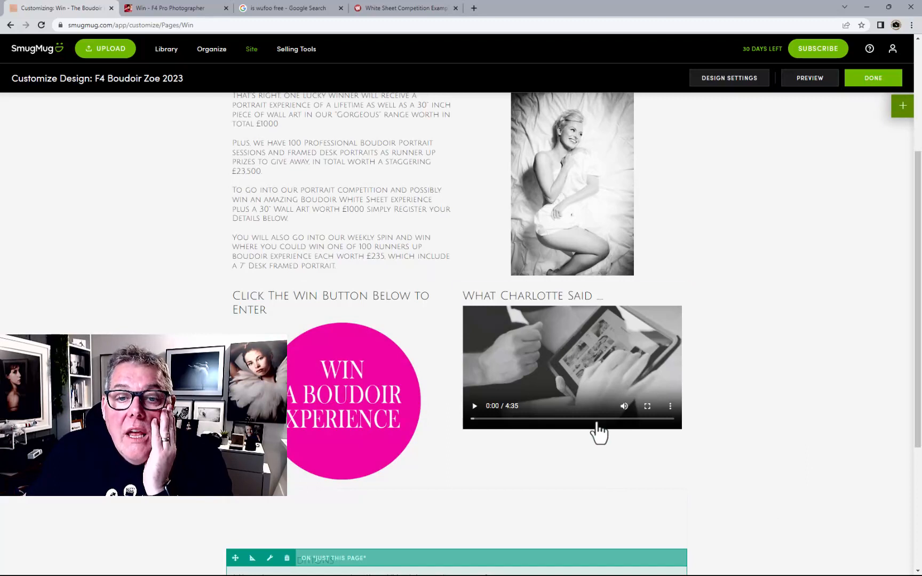
Shorten the pink Win graphic's title to "Click Win Button Below to Enter" and apply it
click(382, 421)
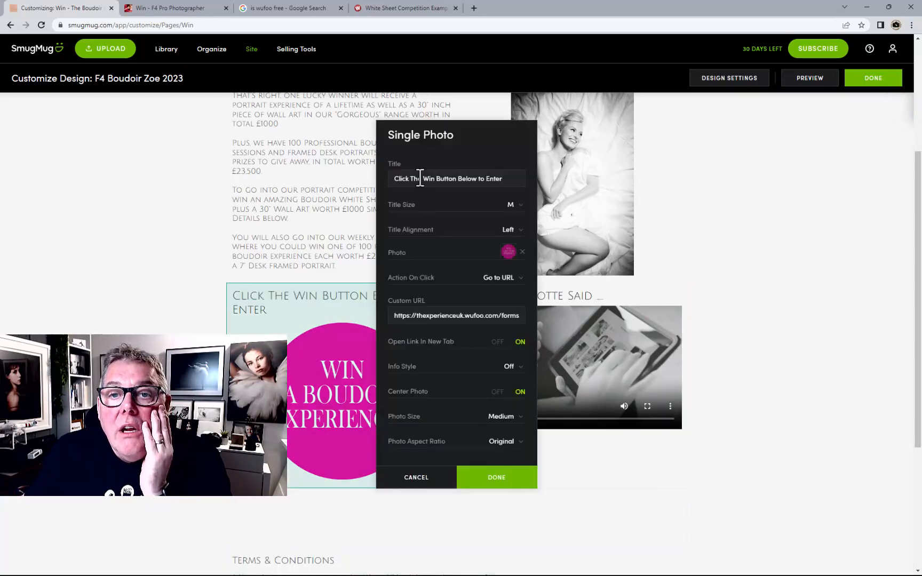
drag(423, 179, 410, 178)
key(BackSpace)
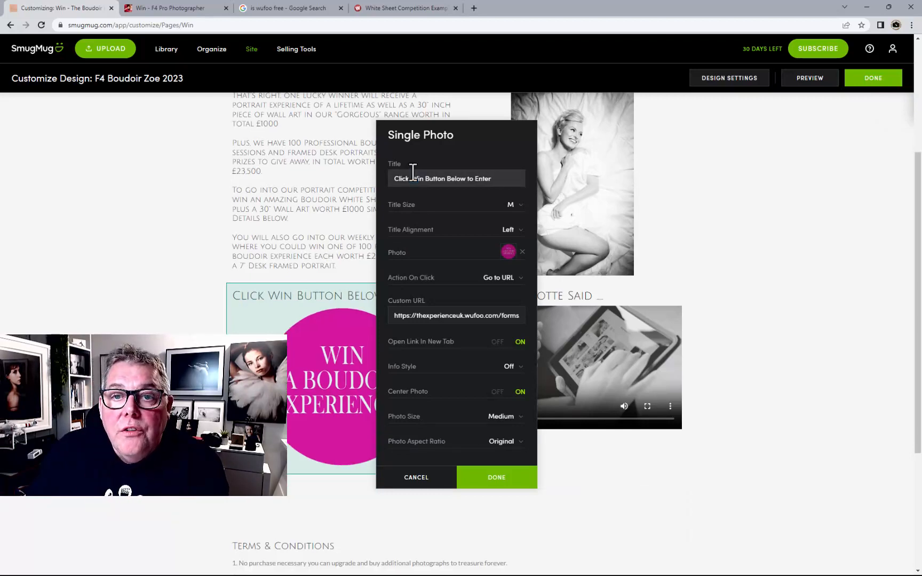
key(BackSpace)
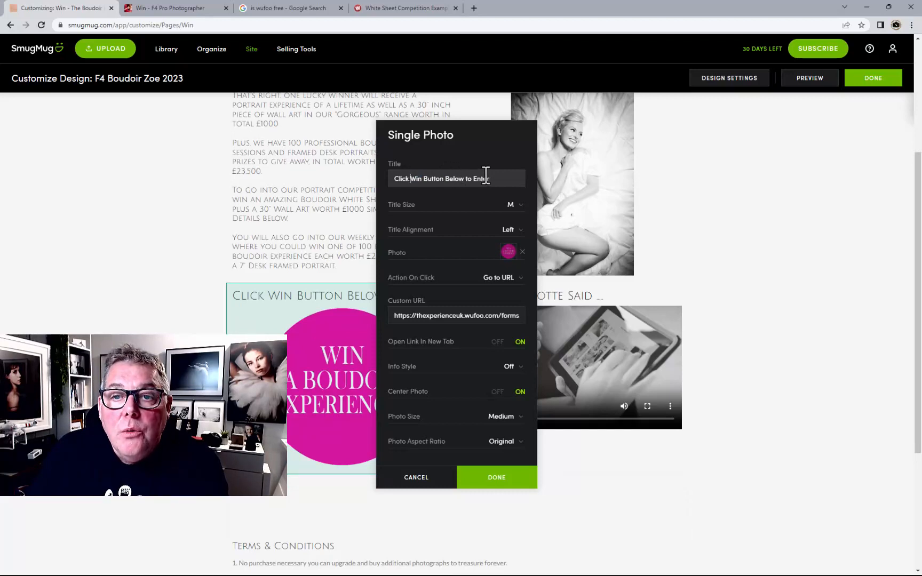
click(518, 483)
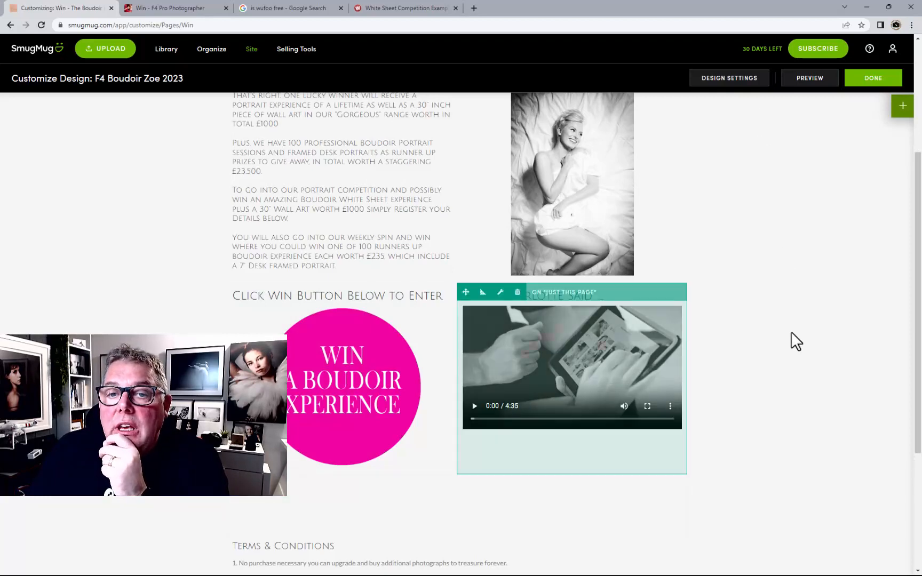
scroll(799, 357, up, 4)
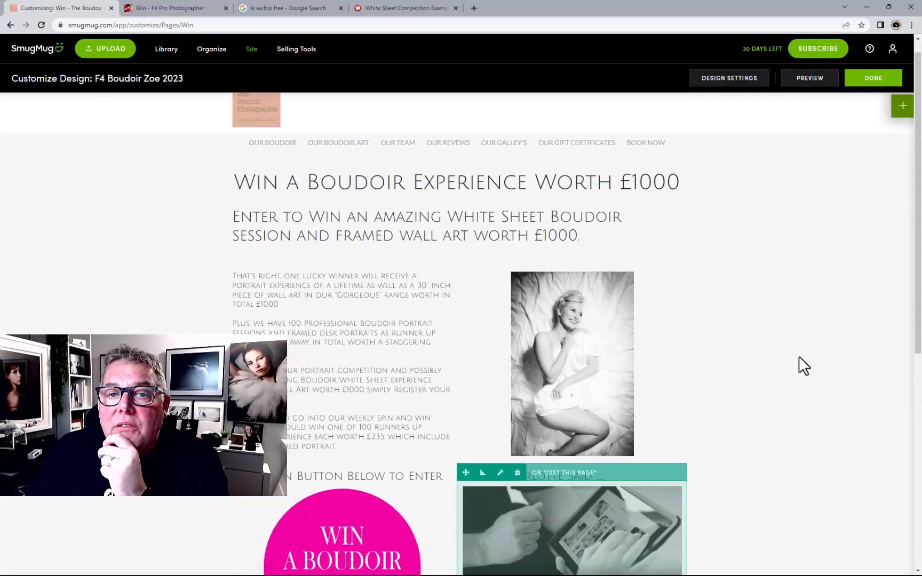
Finish customizing the Win page and publish the changes
click(889, 78)
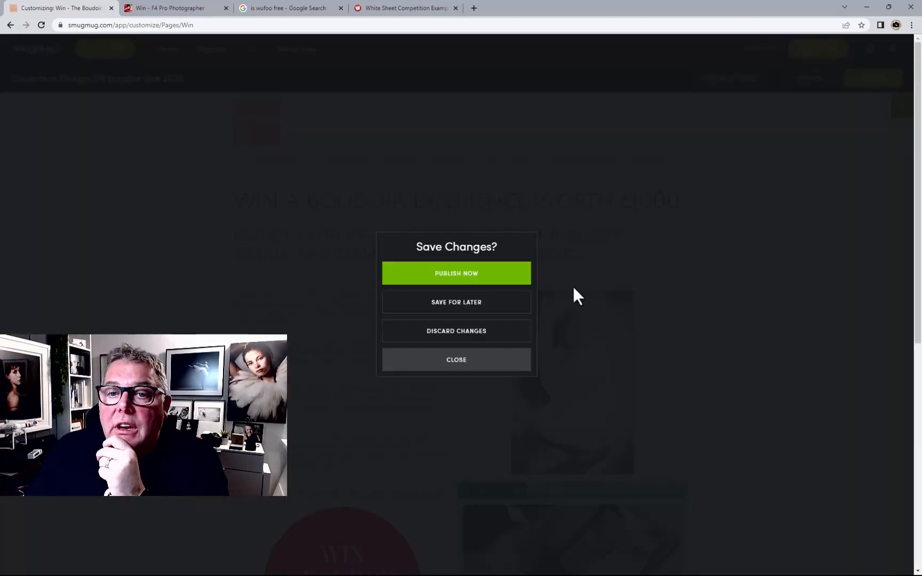
click(489, 275)
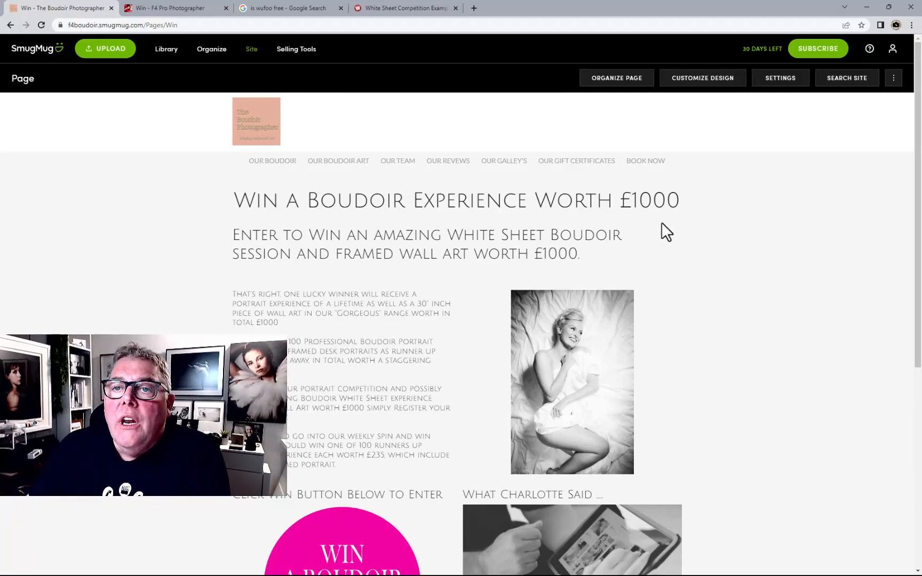
Set the Win page's feature image to the pink WIN circle from Site Wide Images > Site Design Graphics and save the page settings
click(637, 82)
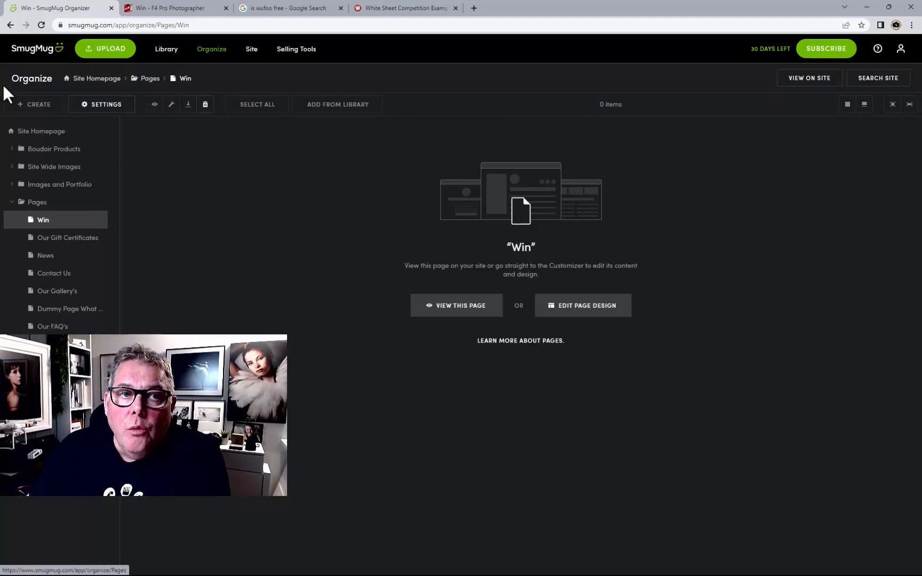
click(149, 79)
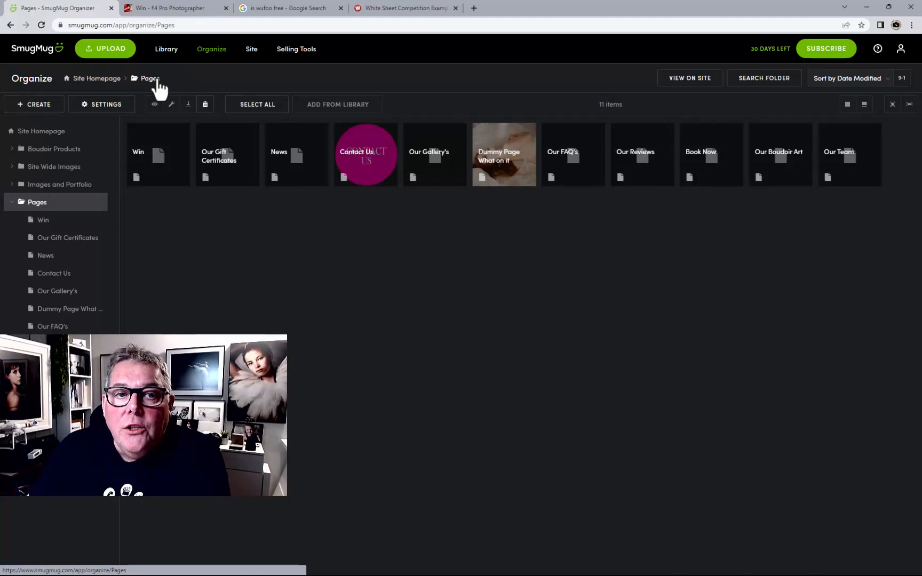
click(154, 178)
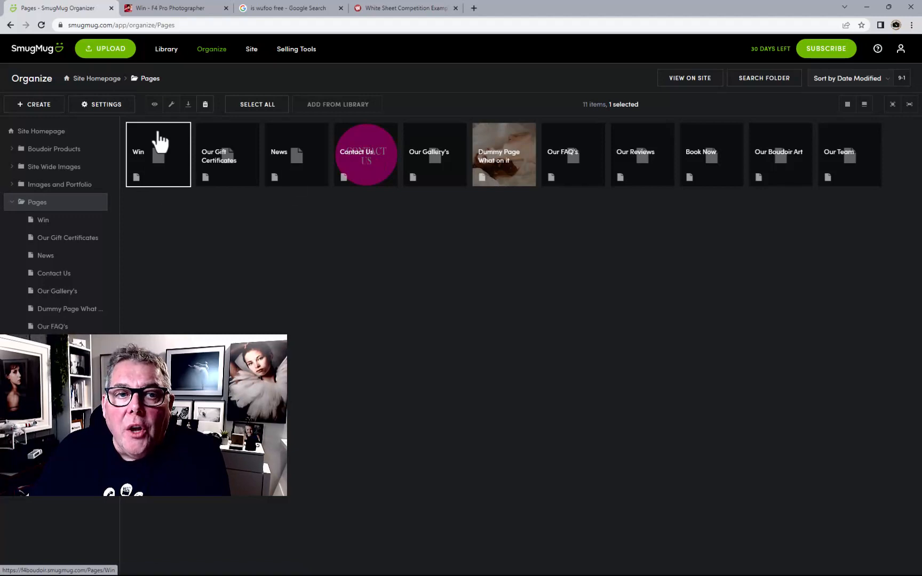
click(110, 105)
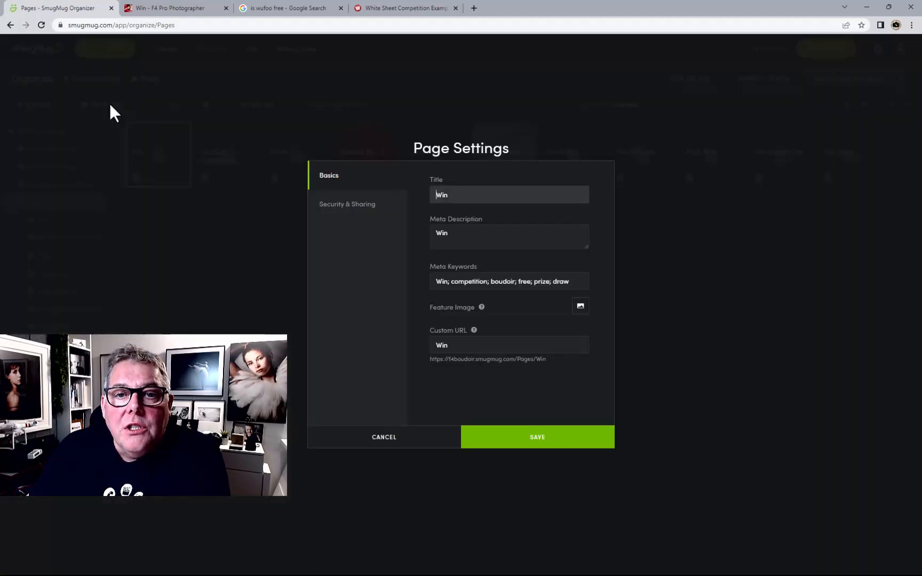
click(581, 308)
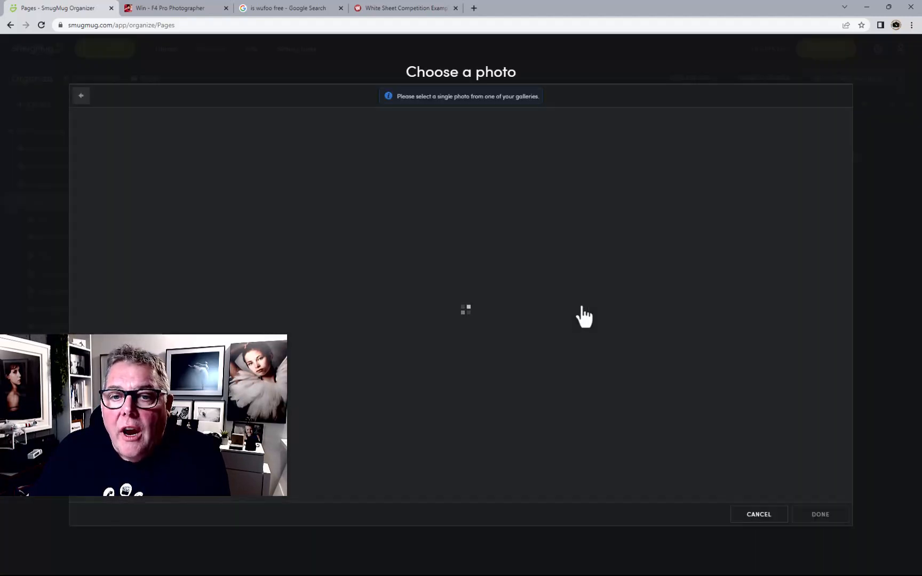
click(101, 98)
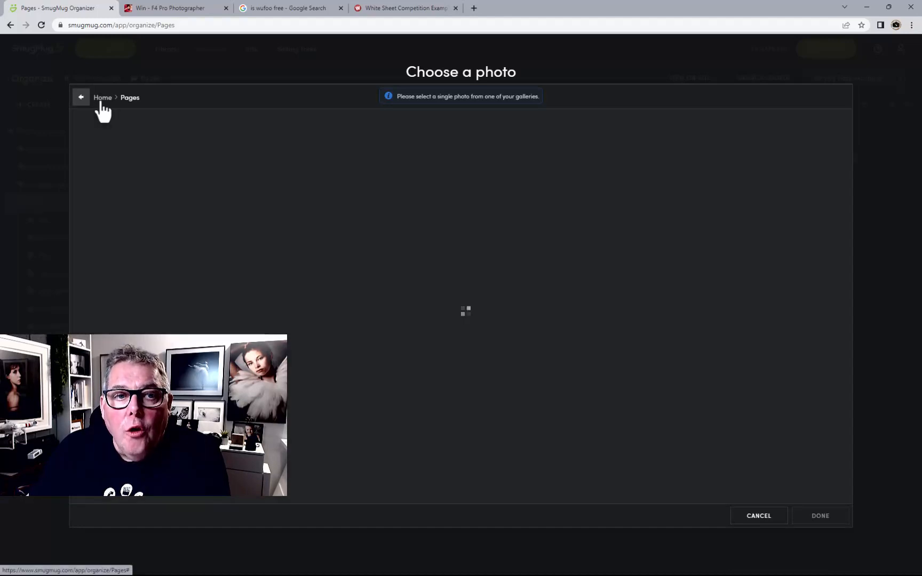
click(372, 169)
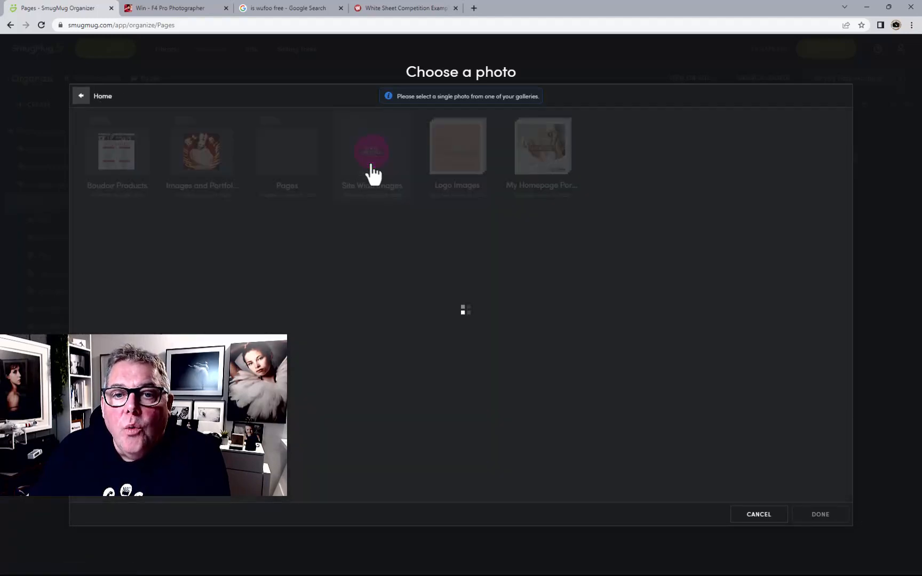
click(119, 166)
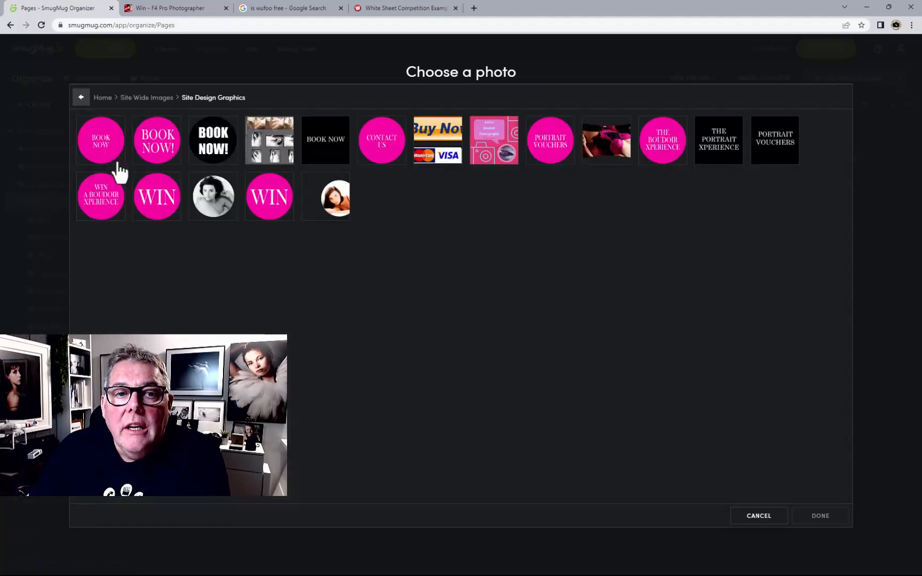
click(158, 201)
click(827, 521)
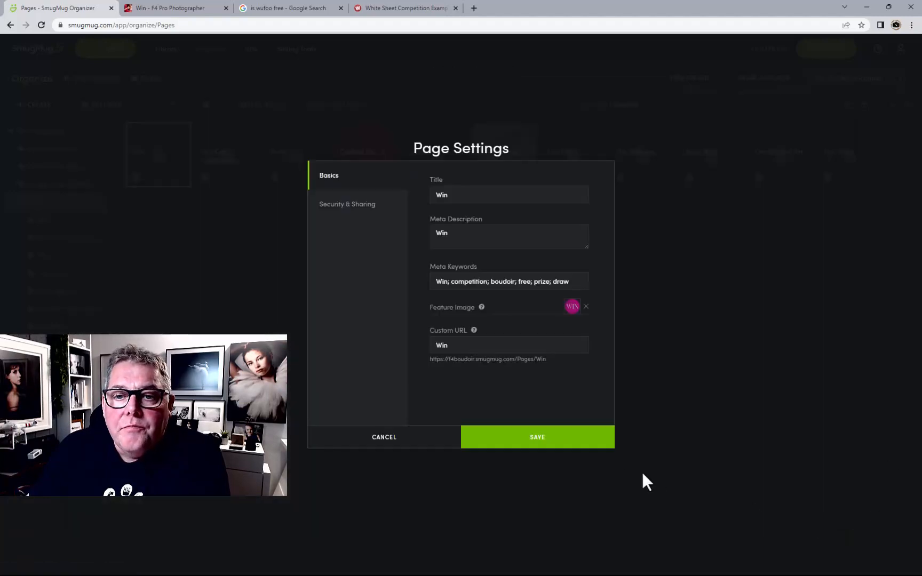
click(558, 440)
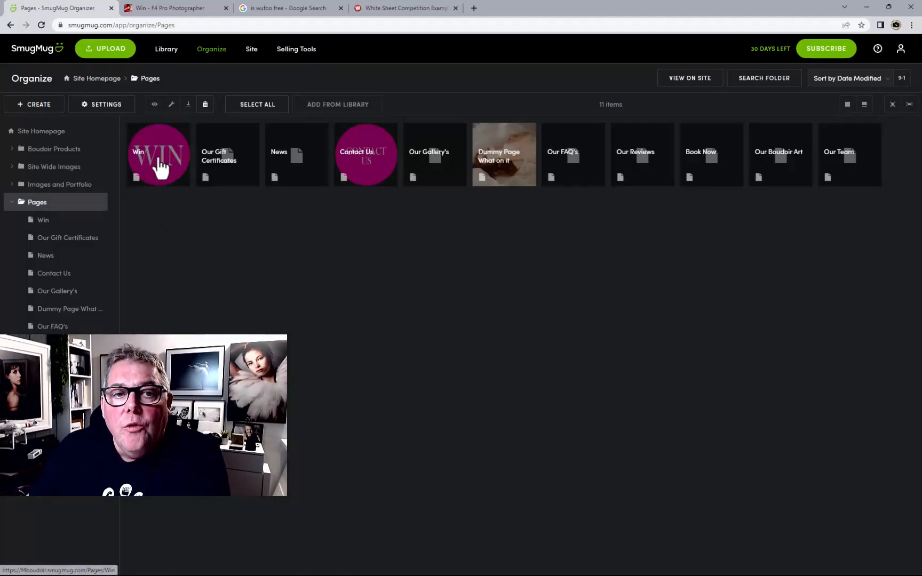
Move the Win page out of the Pages folder to the Site Homepage level and show that level's contents
drag(163, 160, 80, 146)
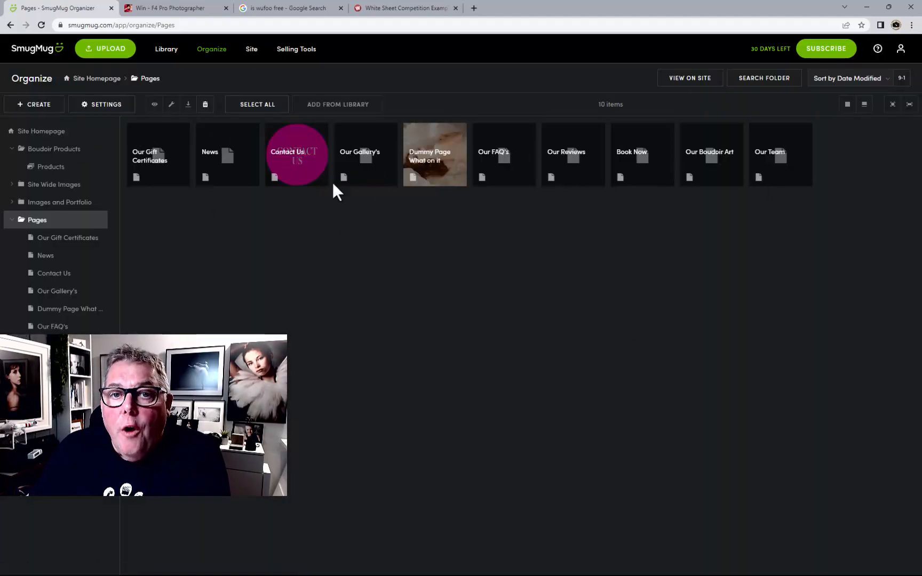
click(113, 80)
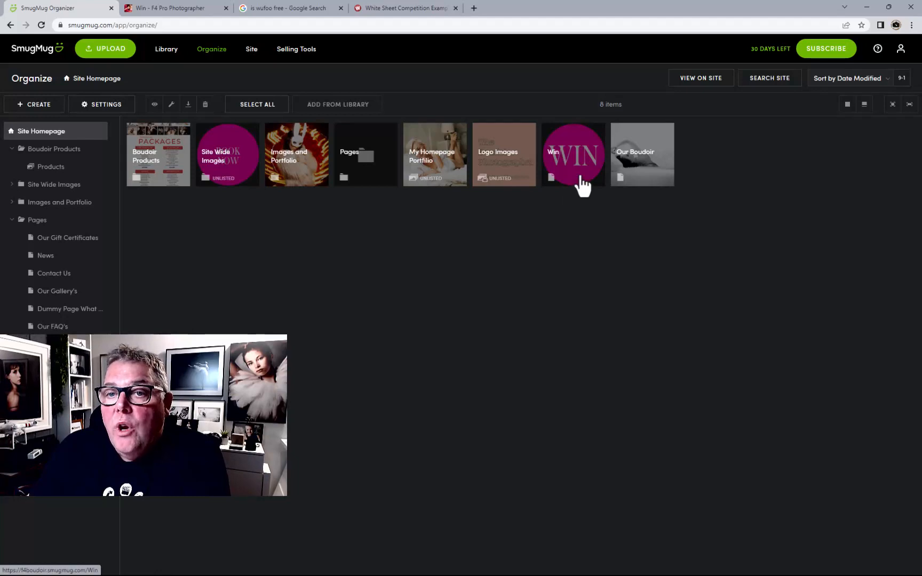
View the relocated Win page on the site and copy its web address
click(581, 177)
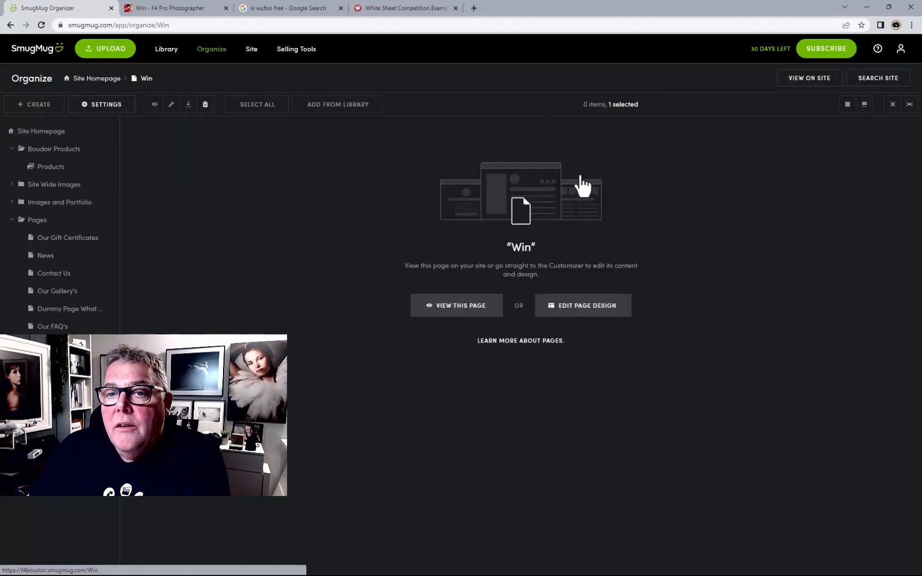
click(471, 315)
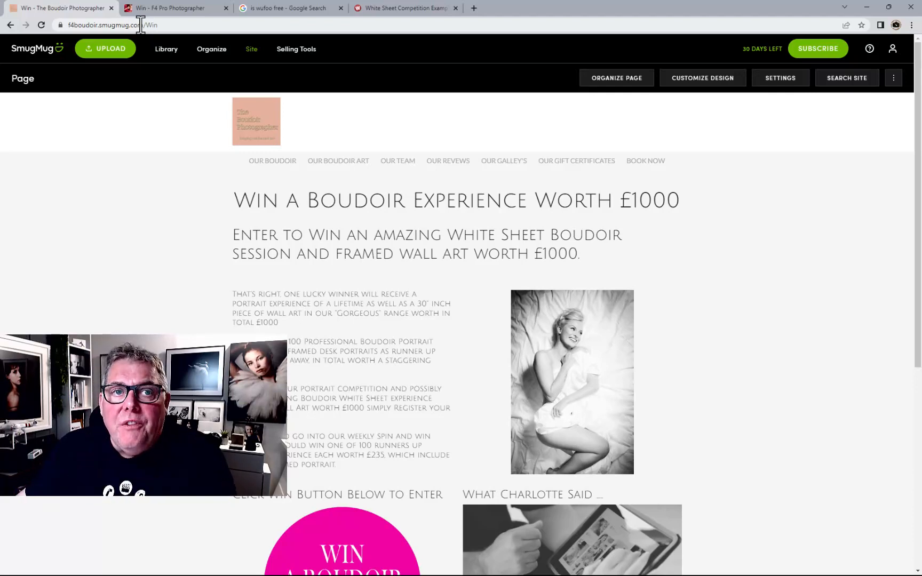
click(171, 26)
key(ctrl+c)
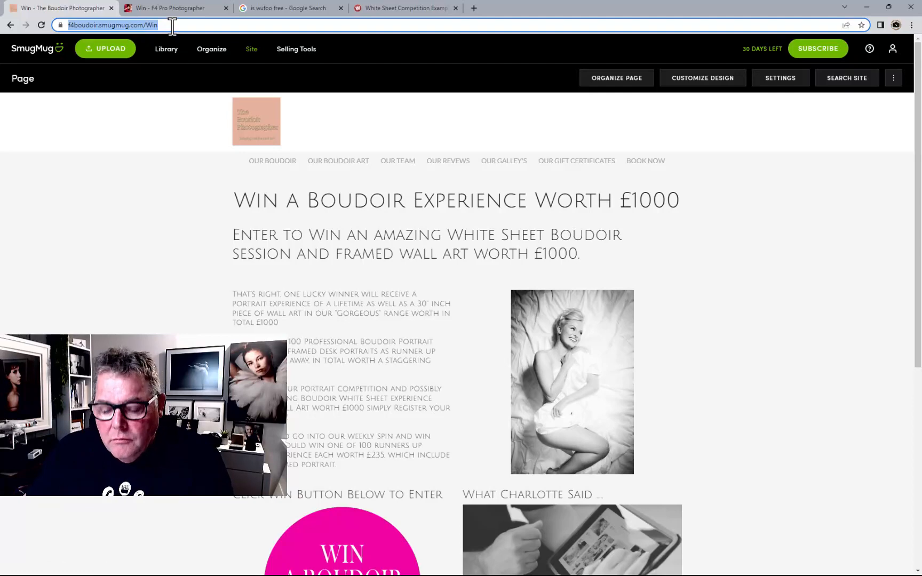
Log out of the SmugMug account and open the public homepage through the site logo
click(893, 49)
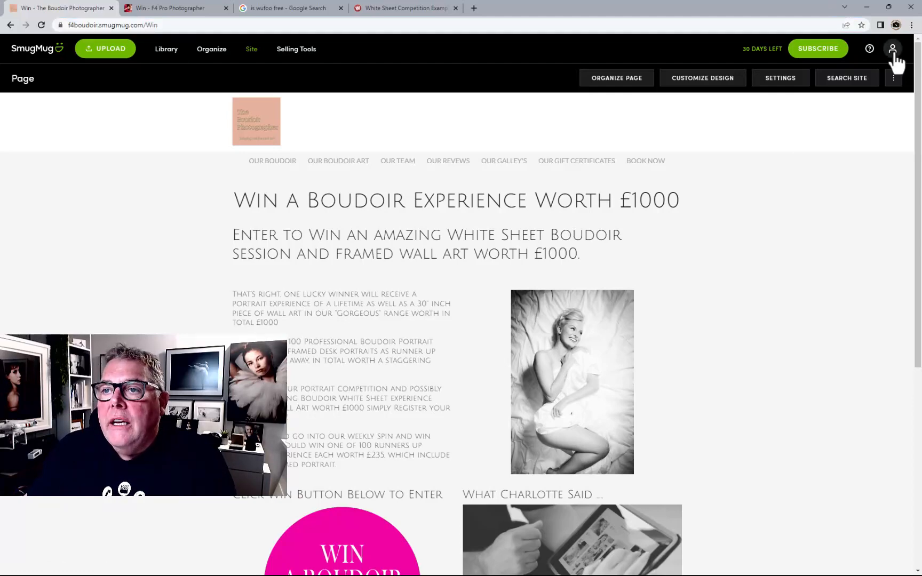
click(848, 243)
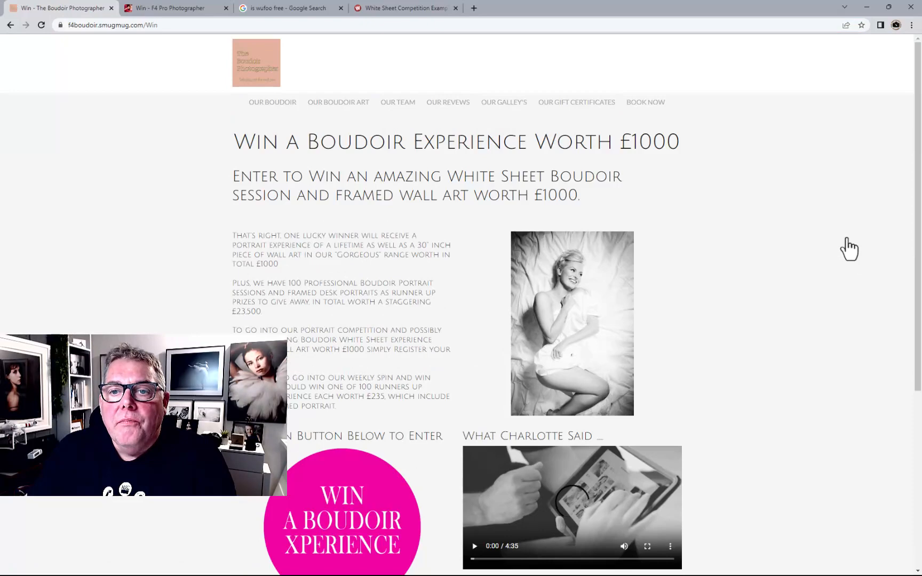
click(273, 67)
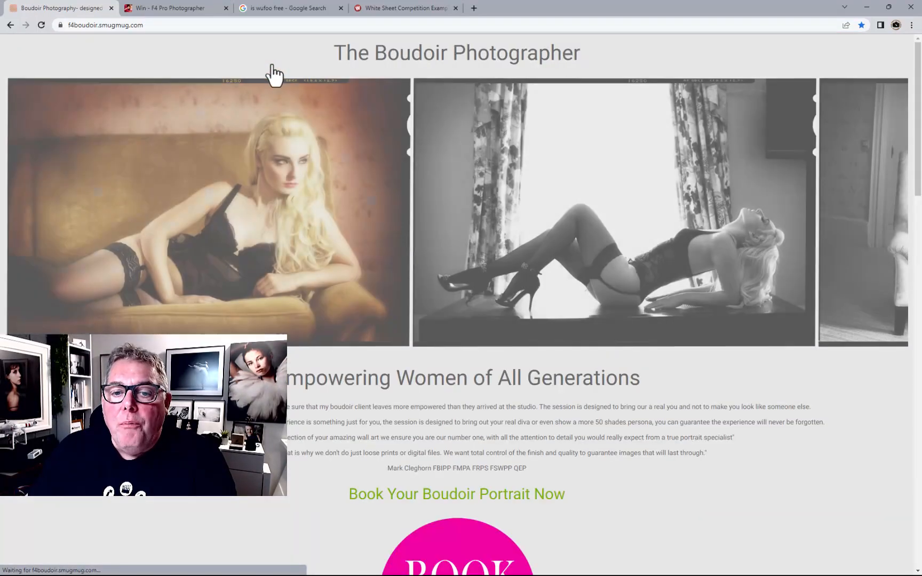
Look through the public homepage from the slideshow to the Beautiful Boudoir Videos section and back to the booking buttons
scroll(803, 453, down, 6)
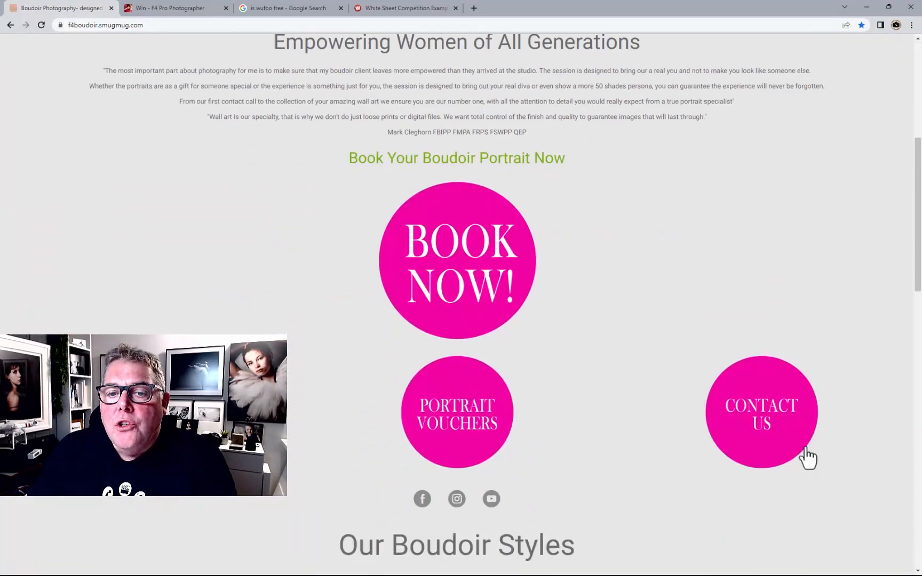
scroll(381, 420, down, 4)
scroll(699, 347, down, 14)
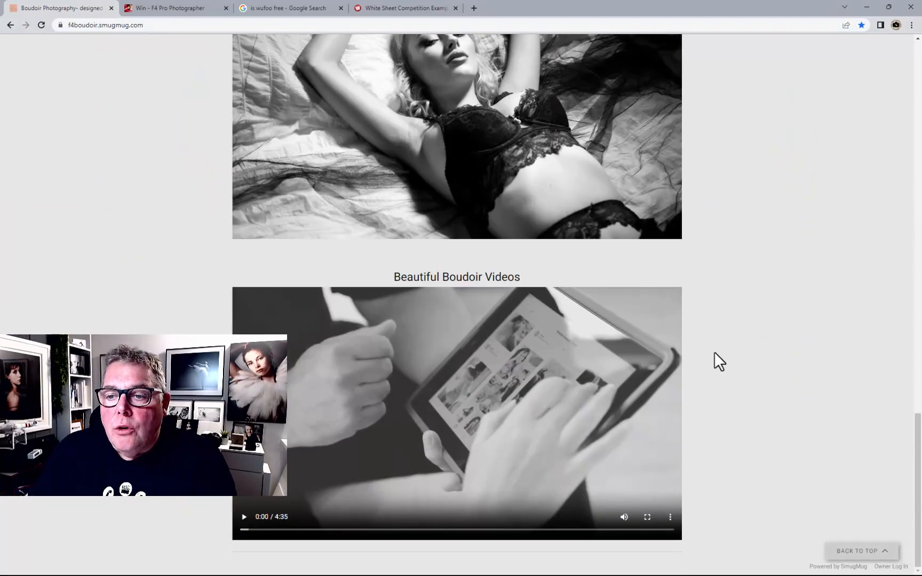
scroll(714, 352, up, 16)
scroll(716, 350, up, 5)
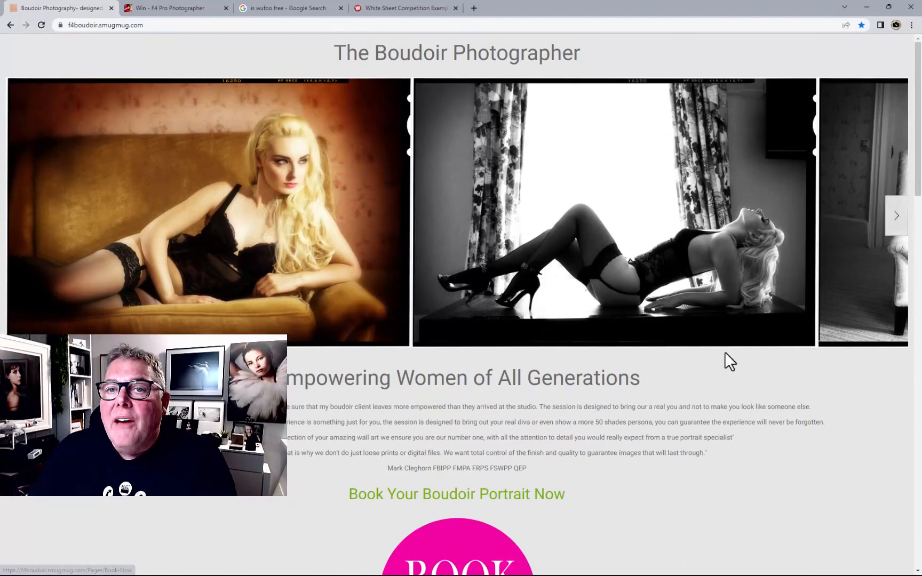
scroll(677, 346, down, 6)
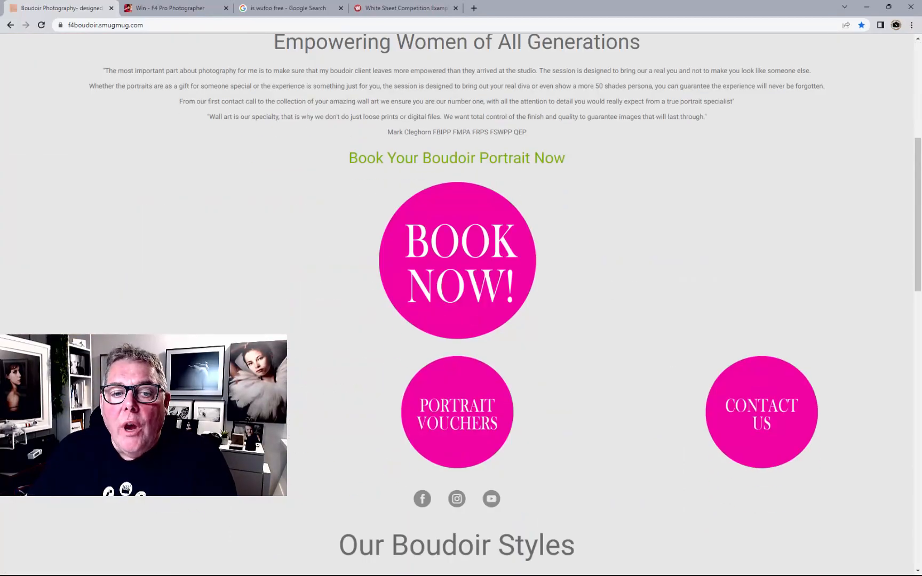
Open the Our Boudoir page in a new tab and load the copied Win page address there as a public visitor
click(449, 397)
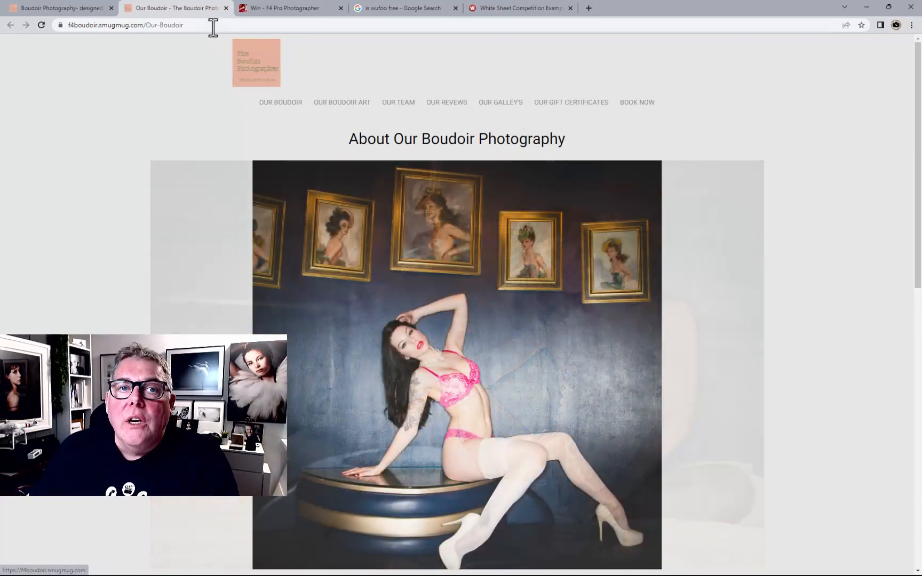
click(212, 25)
key(ctrl+v)
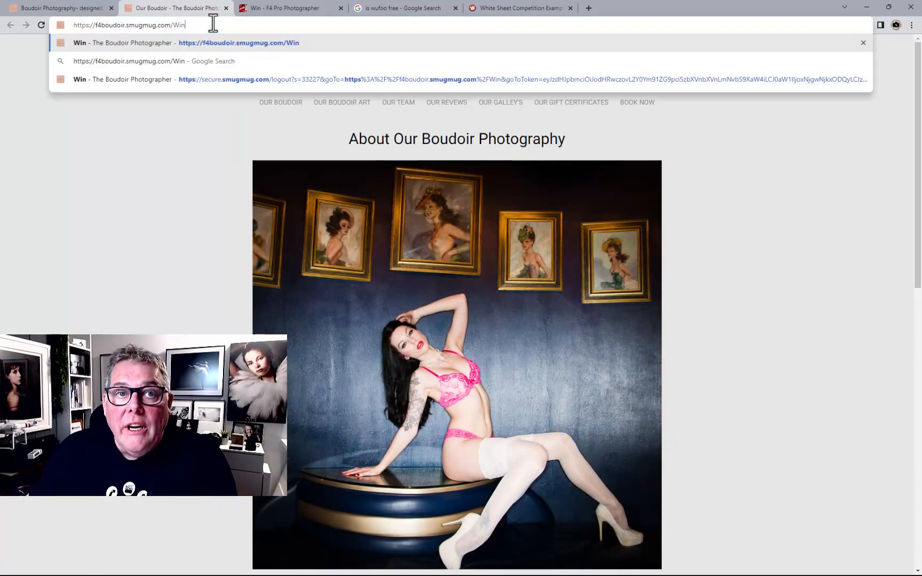
key(Return)
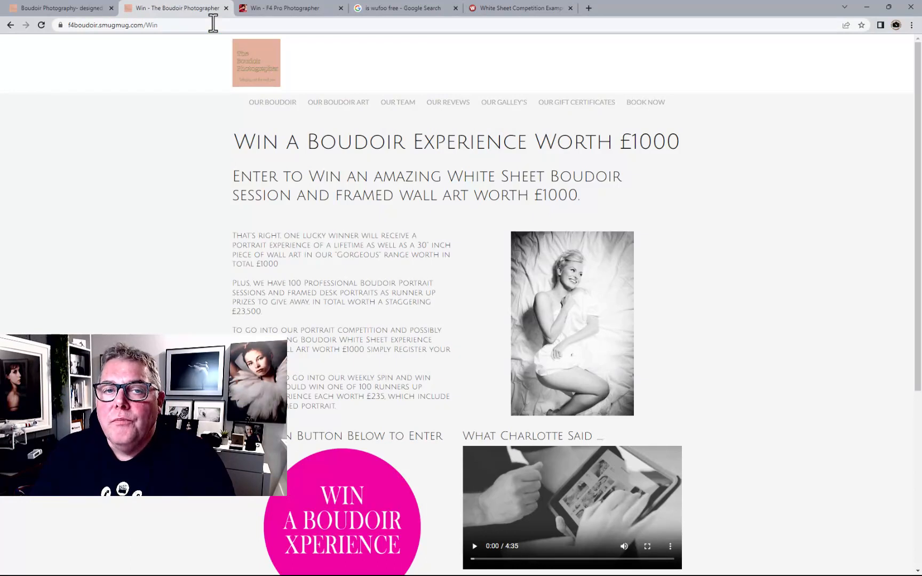
Switch to the F4 Pro Photographer example Win page, reload it and review its text, embedded entry form, slideshow, terms and video
click(112, 7)
click(160, 13)
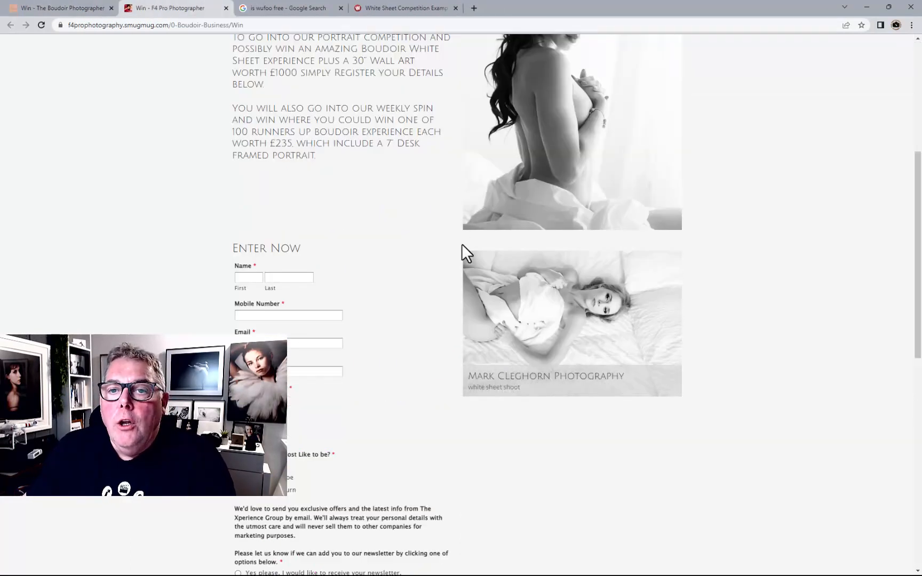
scroll(464, 256, up, 5)
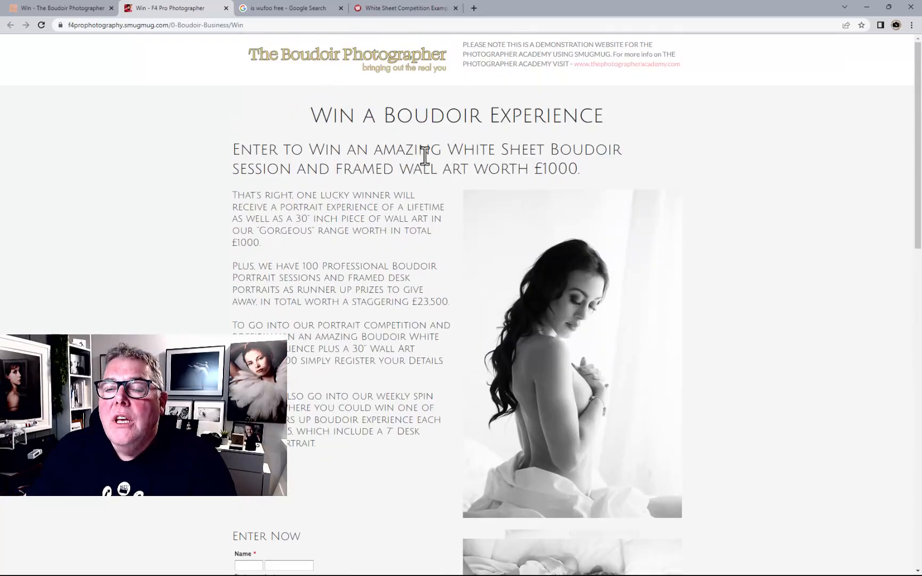
click(40, 25)
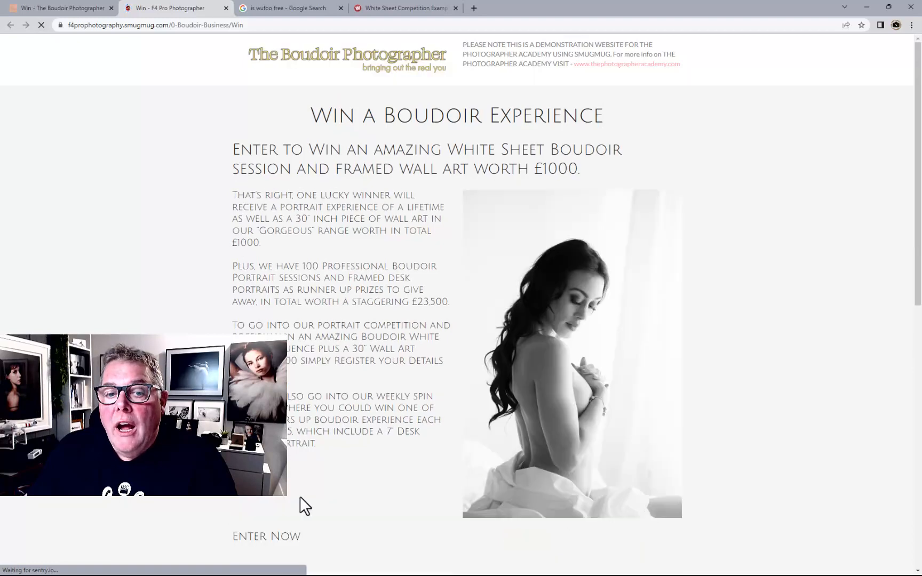
scroll(321, 453, down, 7)
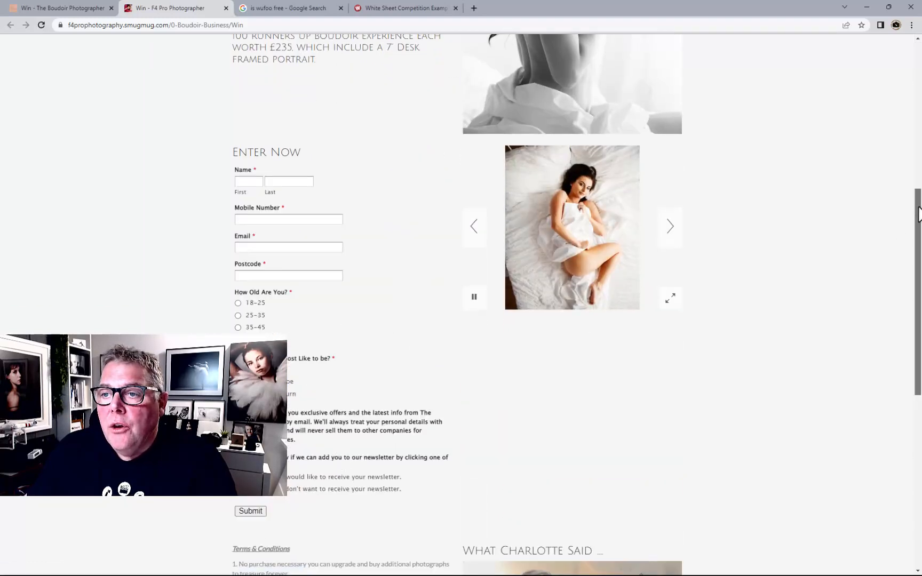
drag(914, 221, 919, 437)
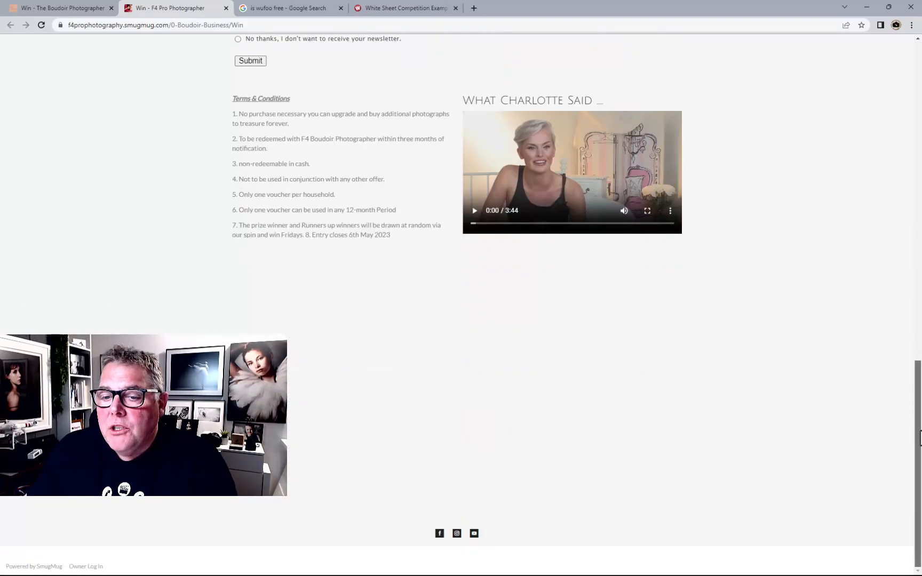
Go to the example site's owner login and look over its homepage from the slideshow to the booking and contact buttons
click(101, 569)
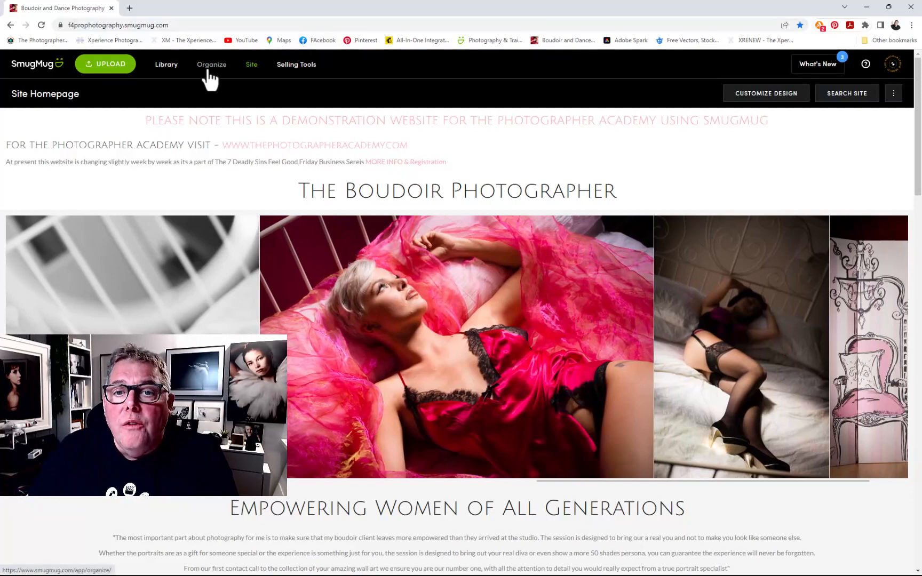
scroll(579, 368, down, 9)
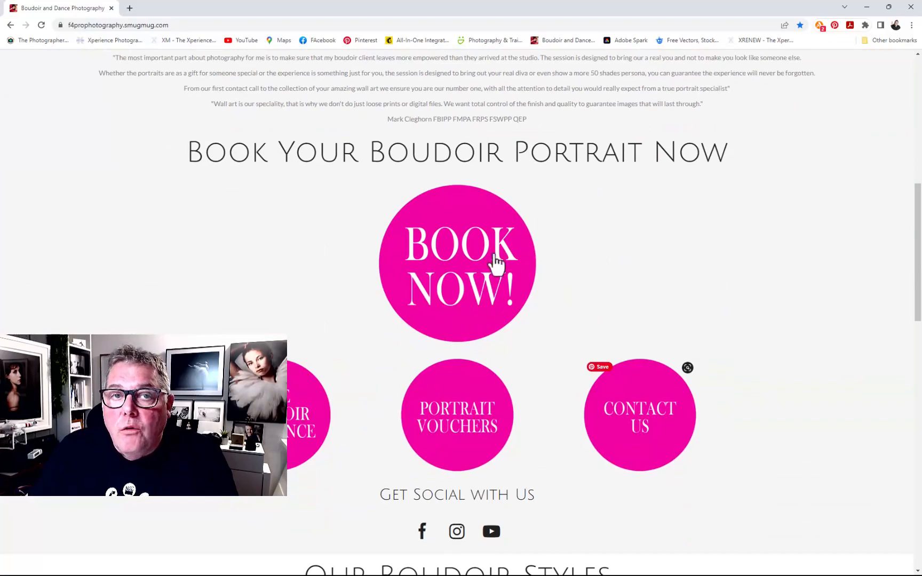
scroll(490, 277, up, 9)
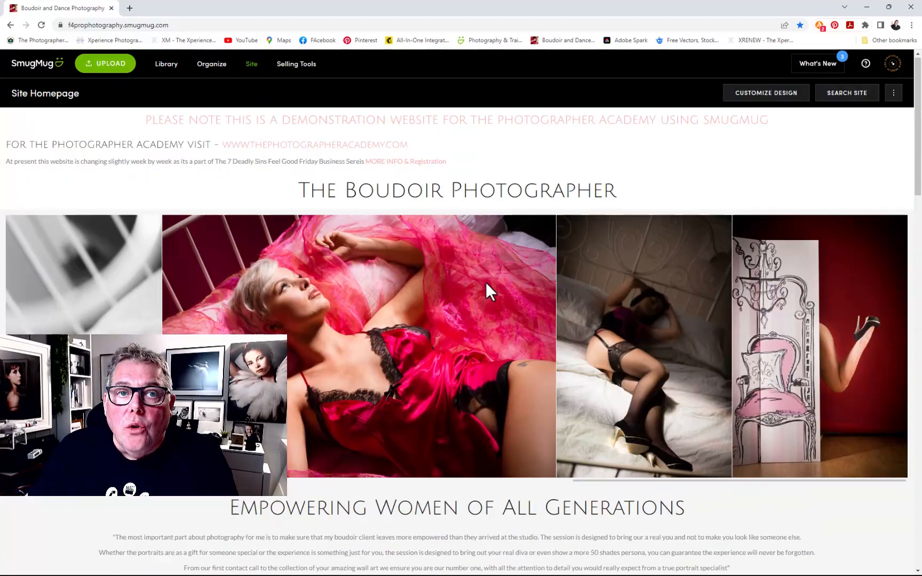
Set the pink WIN graphic from the 0 graphics gallery as feature image of the Win page in the 0 Boudoir Business folder
click(212, 65)
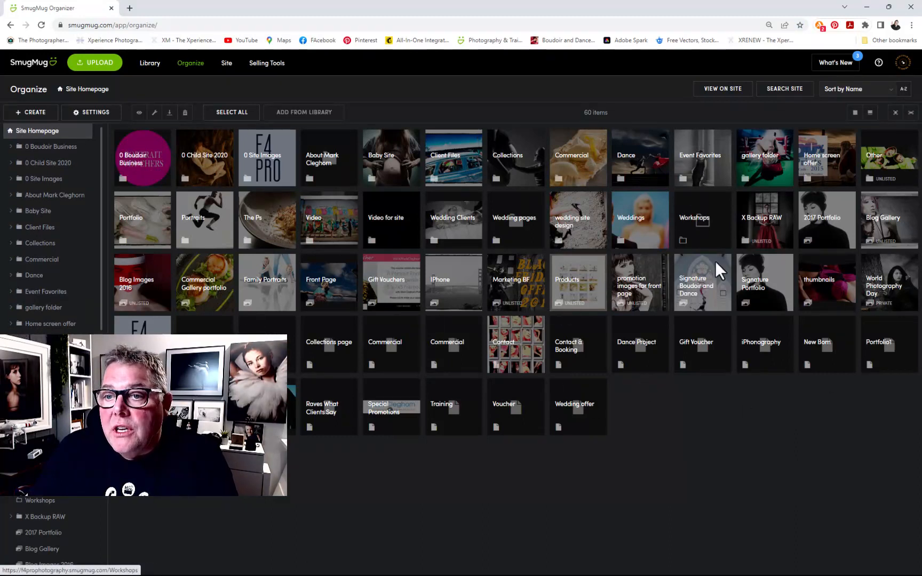
double_click(150, 169)
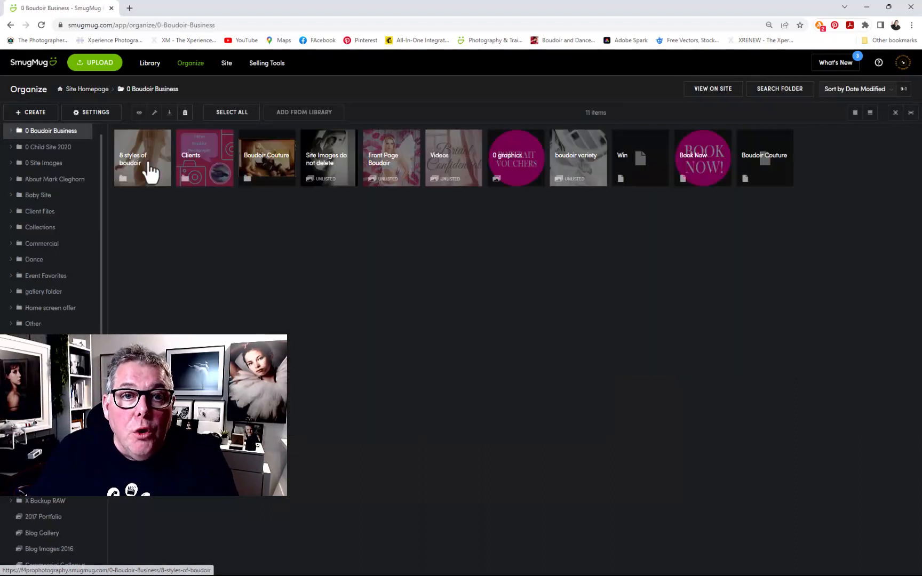
click(640, 168)
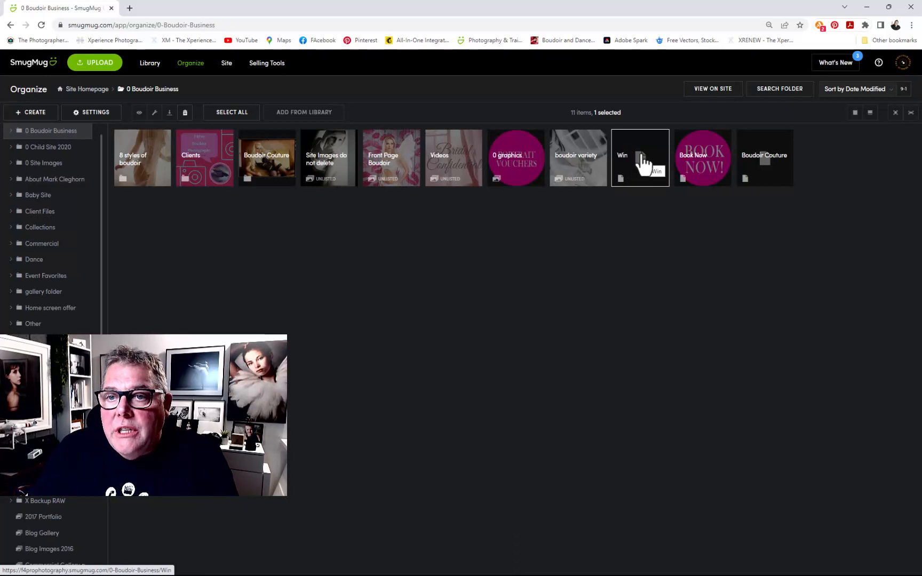
click(91, 113)
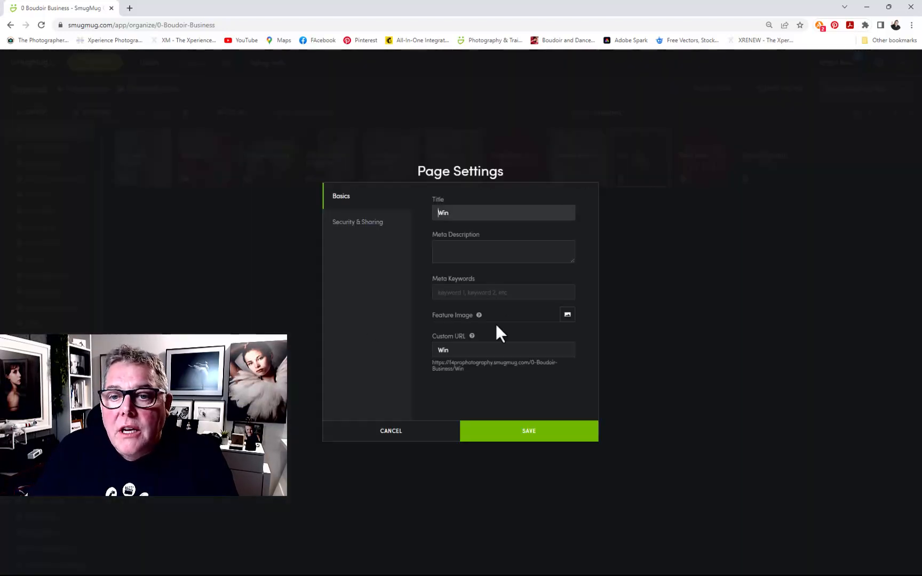
click(566, 315)
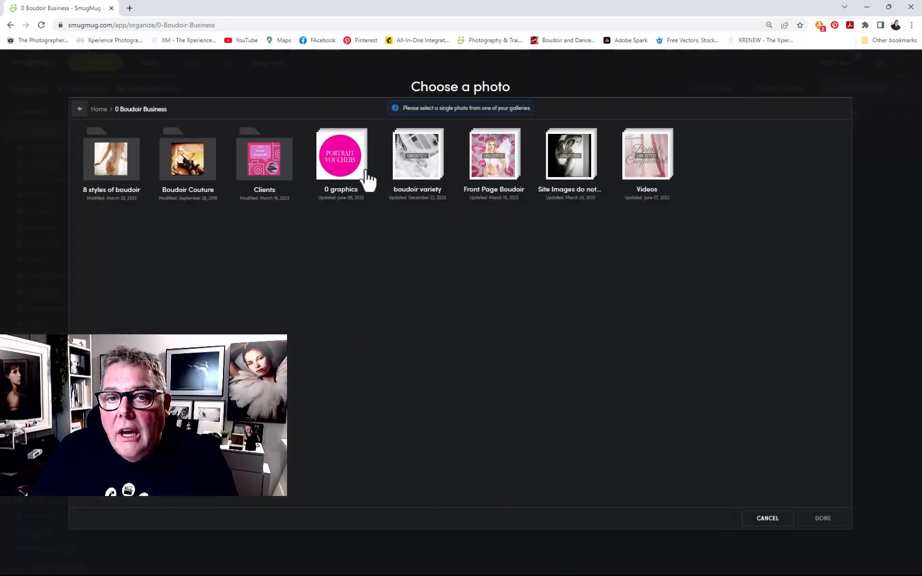
click(337, 176)
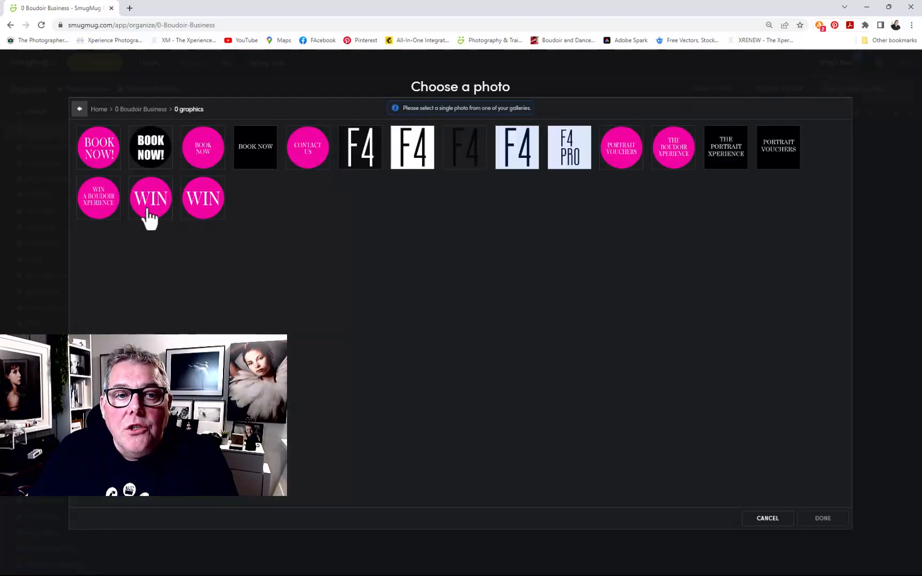
click(149, 213)
click(816, 520)
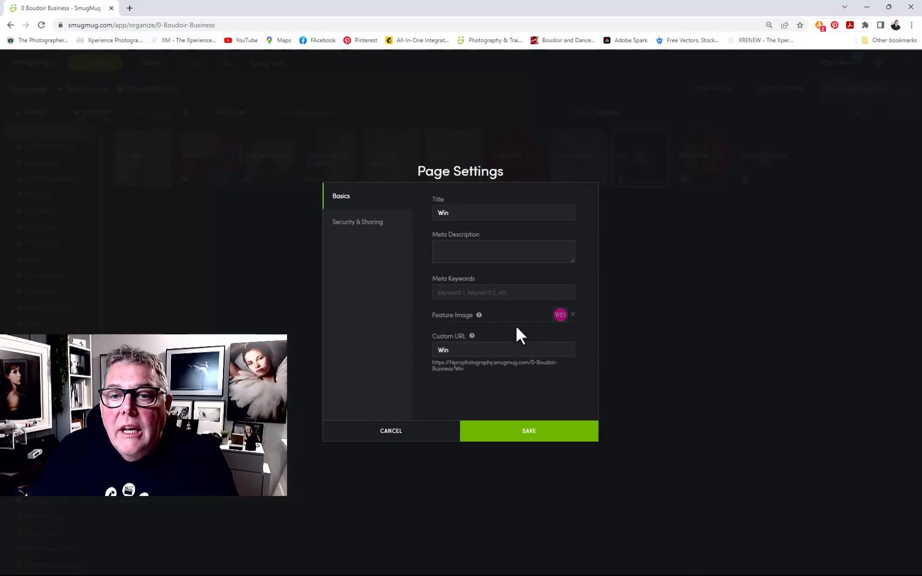
Enter the meta keywords "win competition giveaway prizes boudoir" for the Win page and save its settings
click(443, 290)
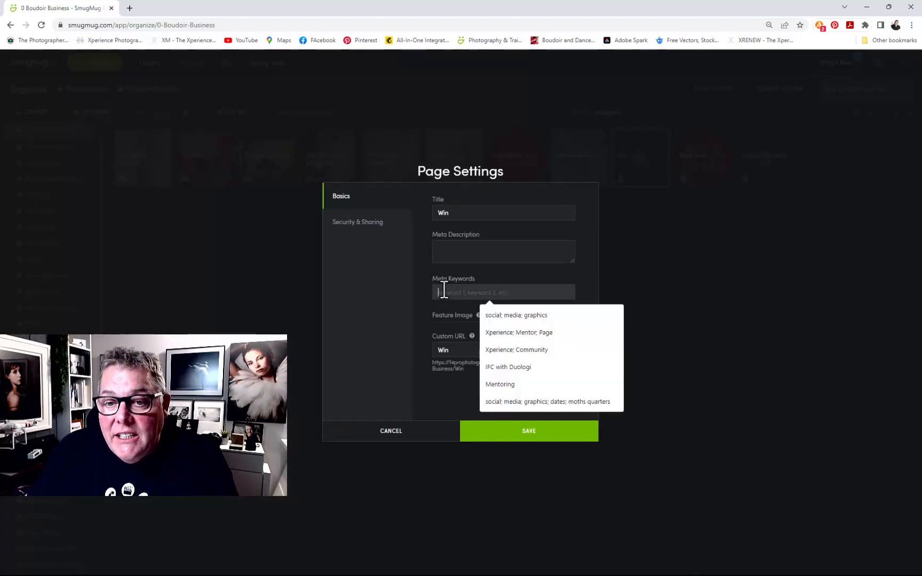
text(win competition giveaway prizes boudoir)
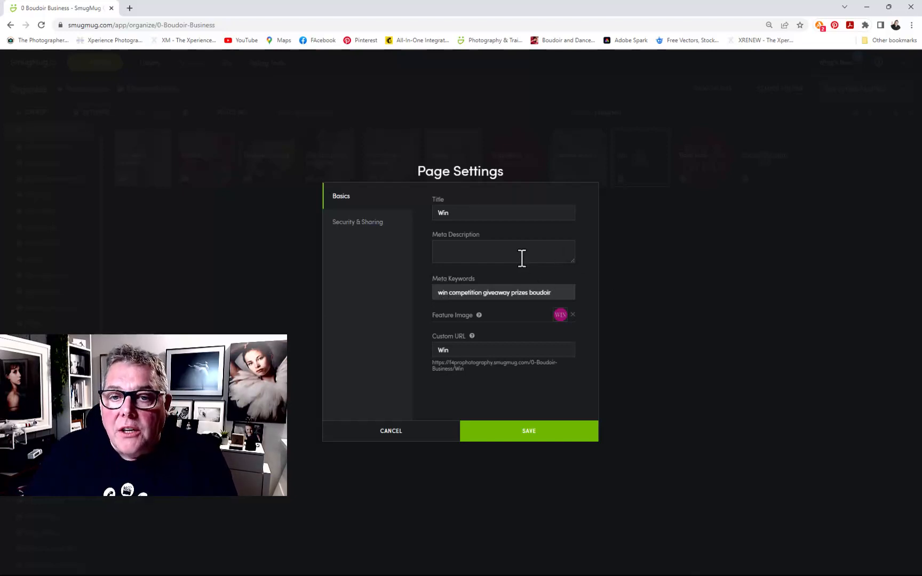
click(500, 434)
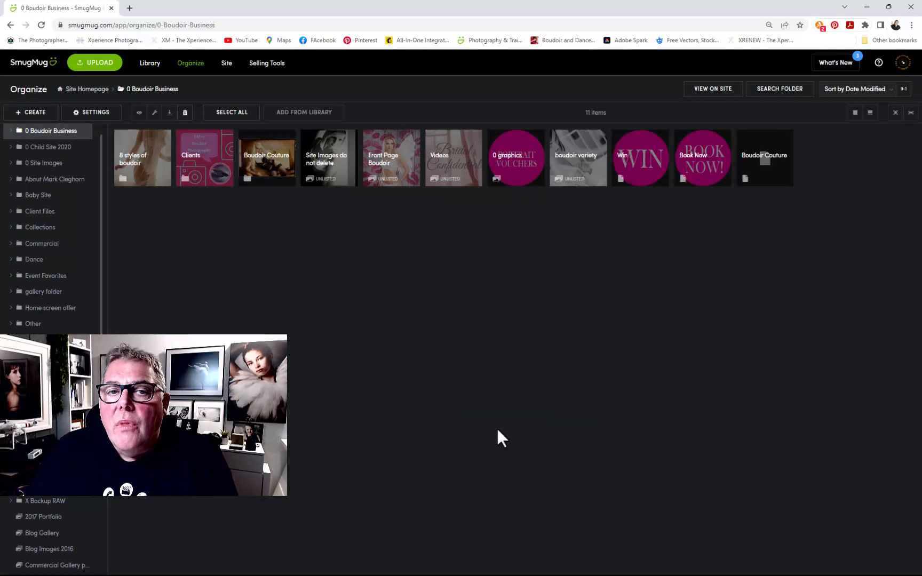
Open the Win page's design for editing and remove the existing Wufoo entry form block
click(622, 176)
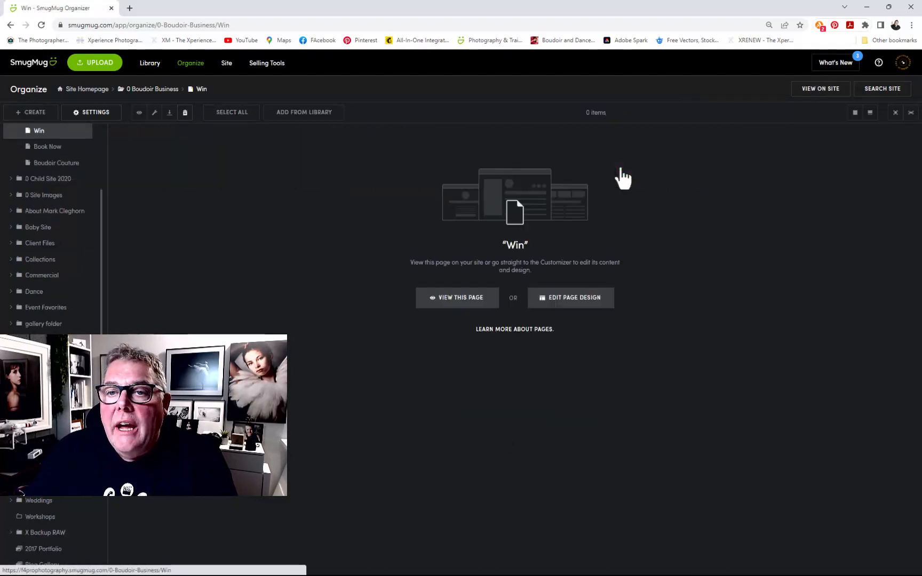
click(571, 308)
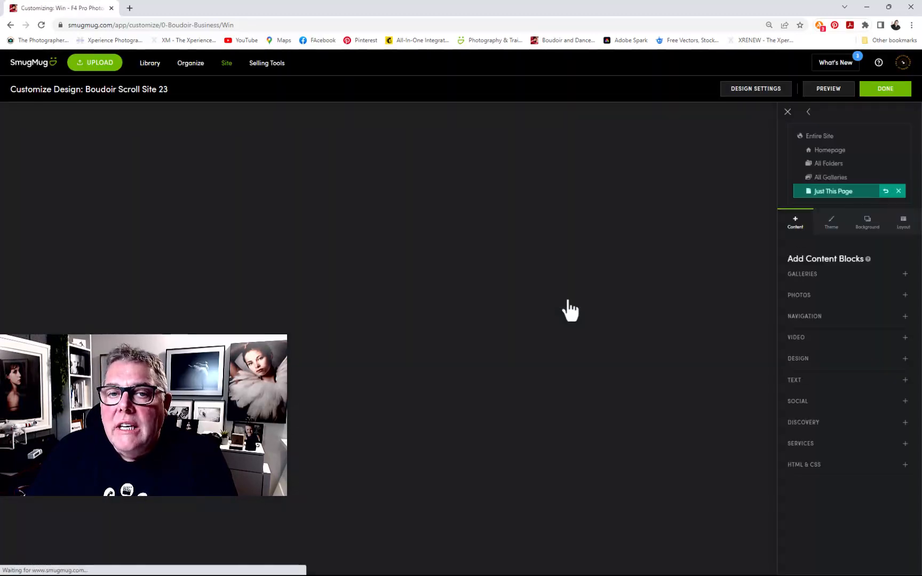
scroll(566, 312, down, 6)
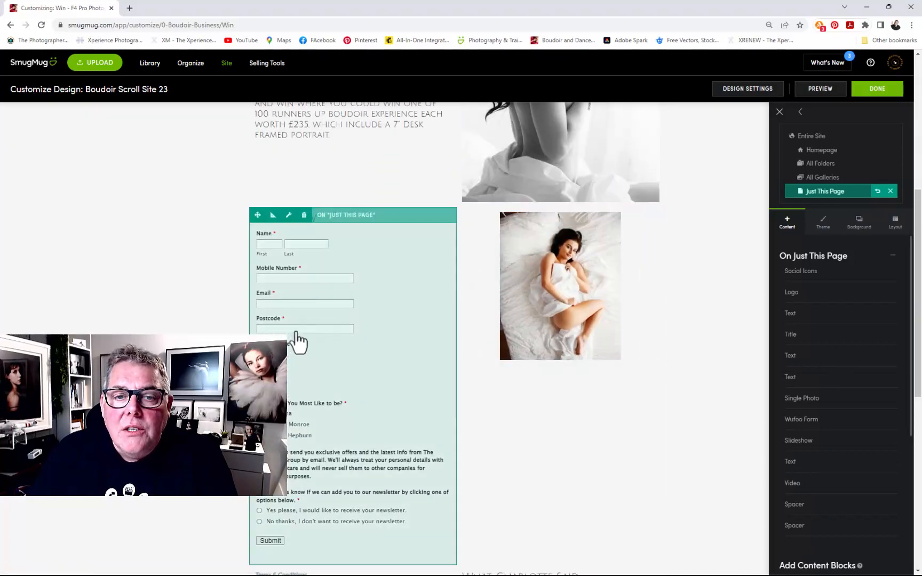
click(305, 220)
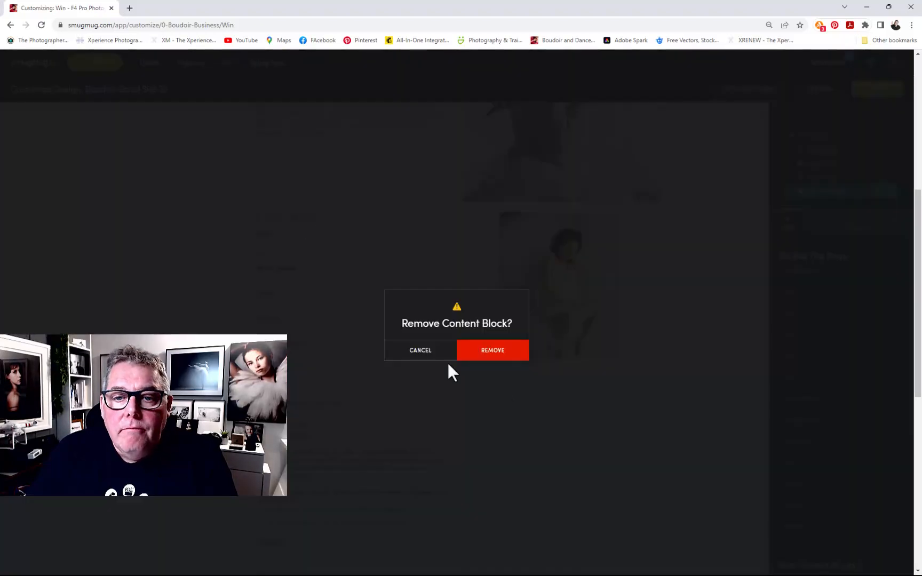
click(493, 348)
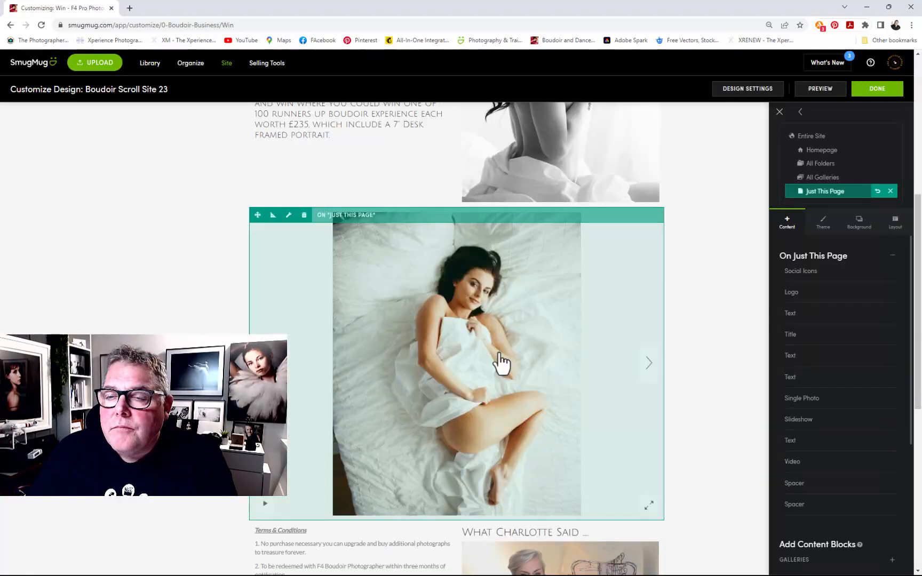
Examine the Win page's layout from the competition text and photo through the slideshow to the terms and video
scroll(755, 320, up, 5)
scroll(752, 314, up, 1)
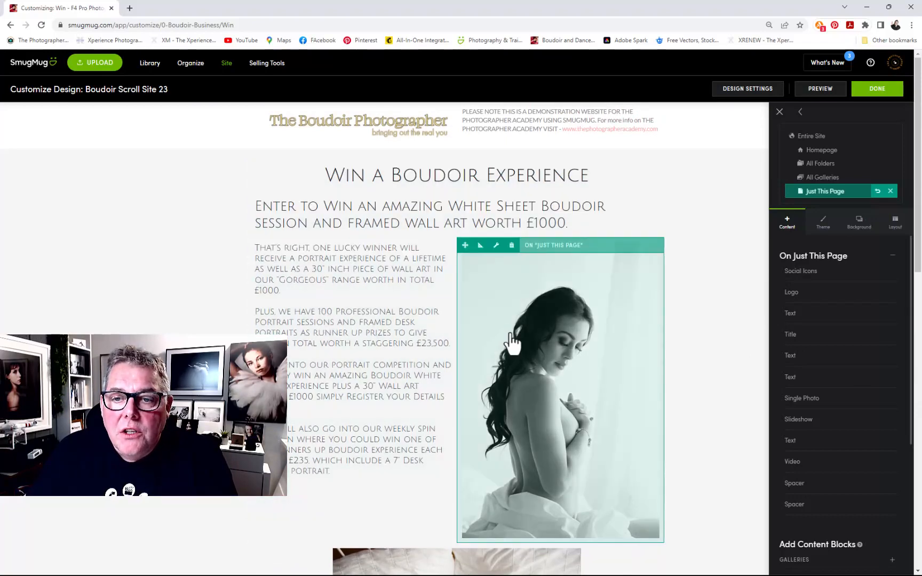
scroll(515, 339, down, 5)
scroll(506, 408, down, 4)
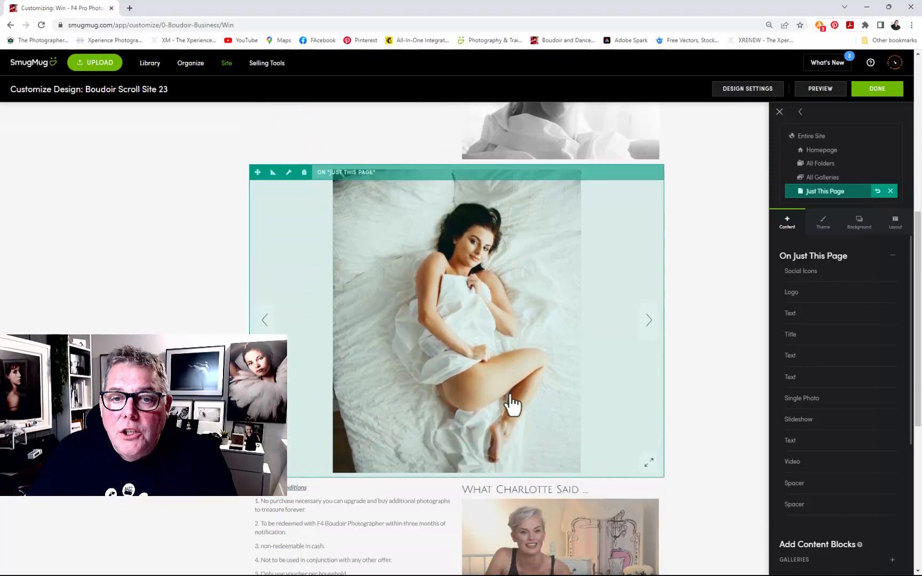
scroll(514, 402, down, 1)
scroll(514, 401, up, 1)
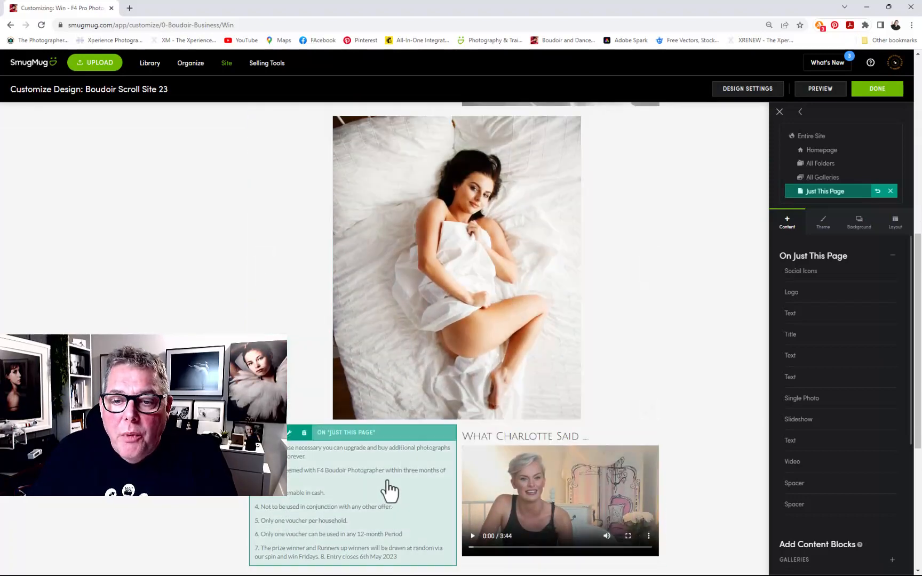
scroll(509, 501, down, 3)
scroll(511, 502, up, 5)
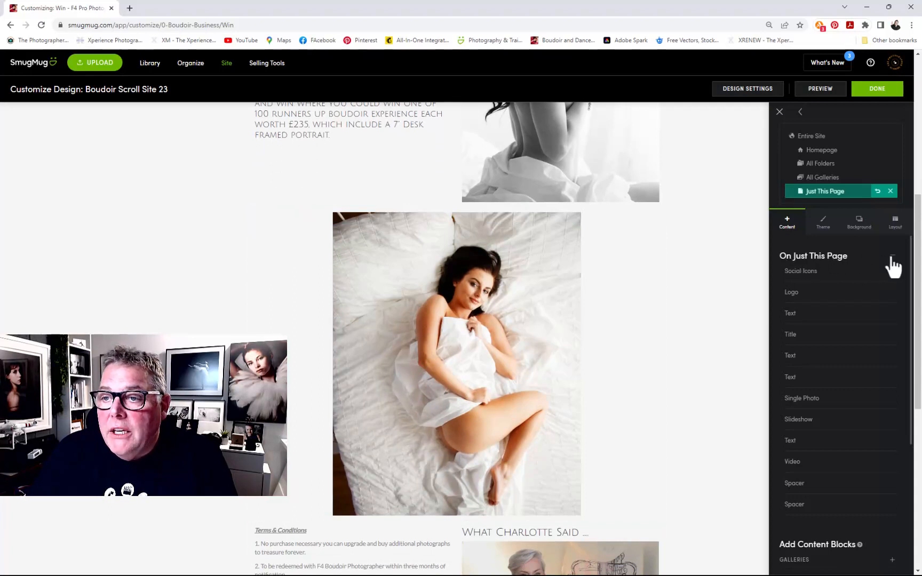
Add a Wufoo Form content block beside the slideshow and title it "Enter Now"
click(892, 257)
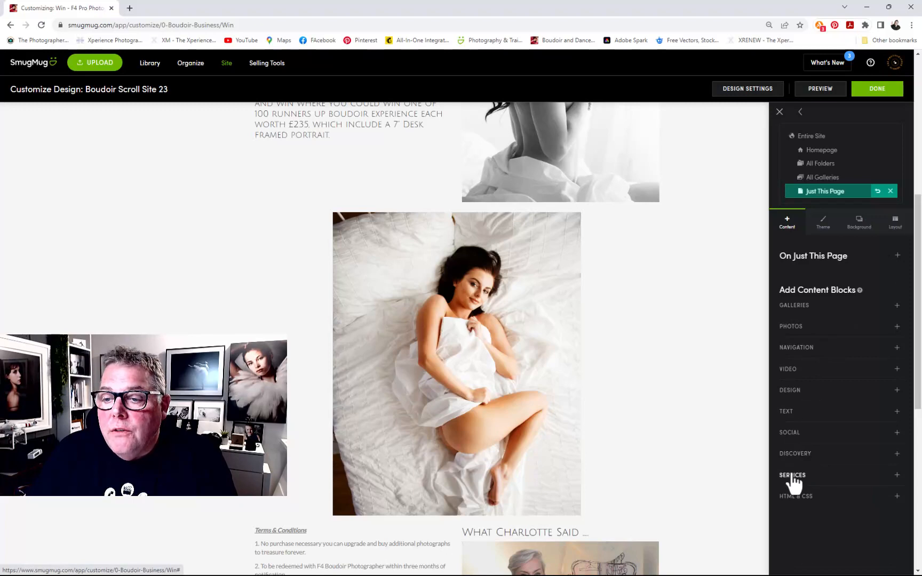
click(793, 475)
drag(799, 525, 428, 351)
click(416, 287)
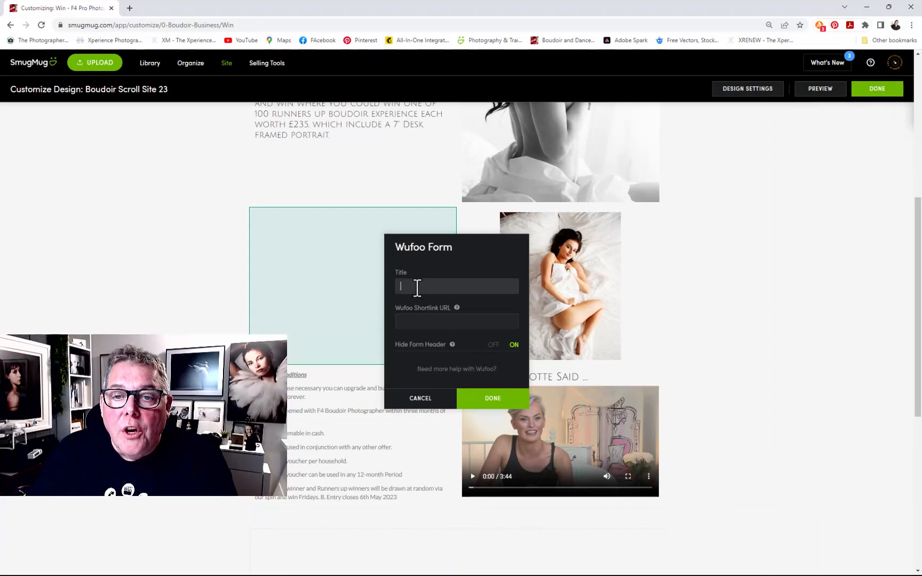
text(Enter)
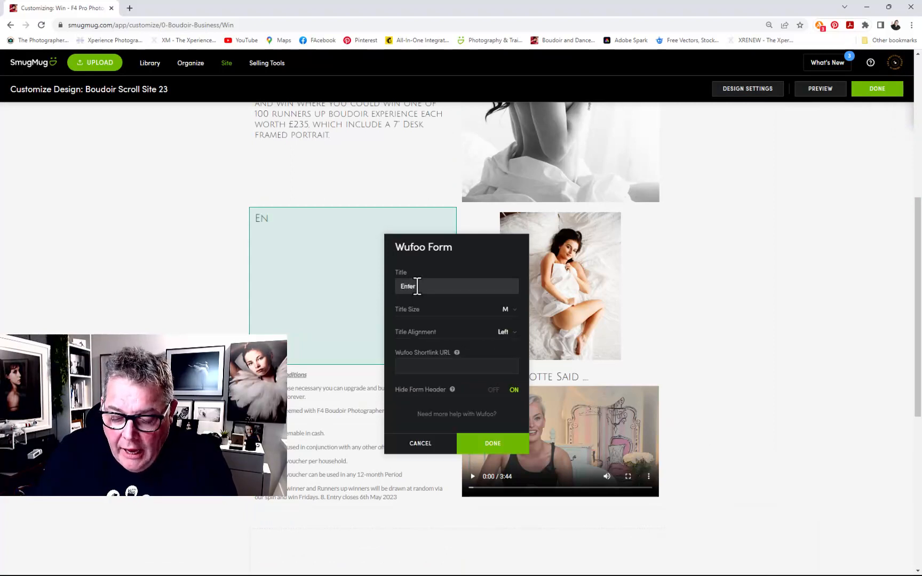
text( to)
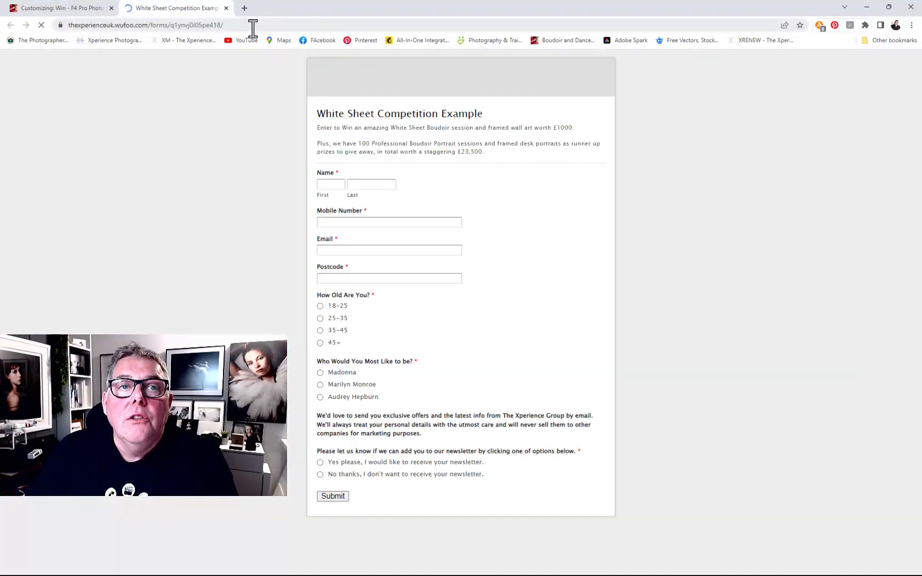
Copy the White Sheet Competition Example form's address into the block's Wufoo Shortlink URL and set the title size to L
click(251, 25)
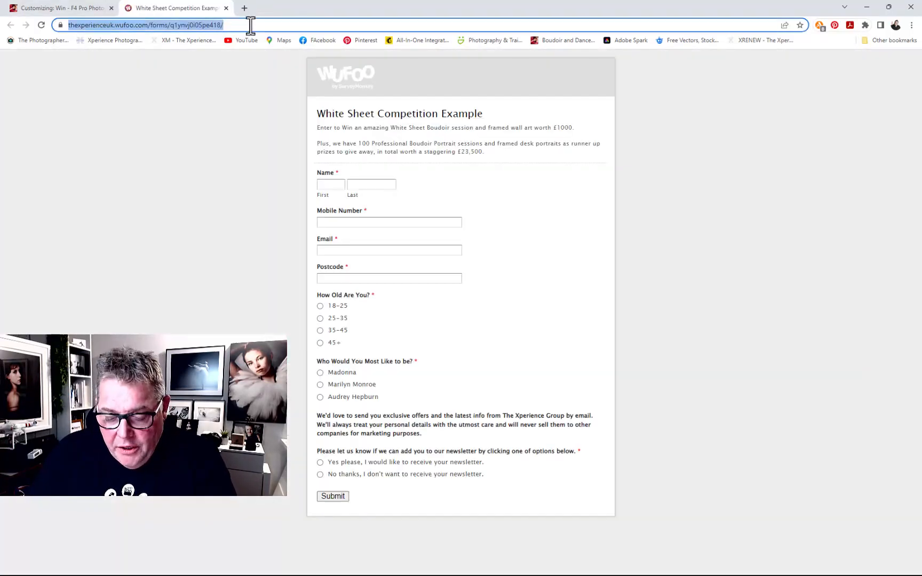
click(53, 9)
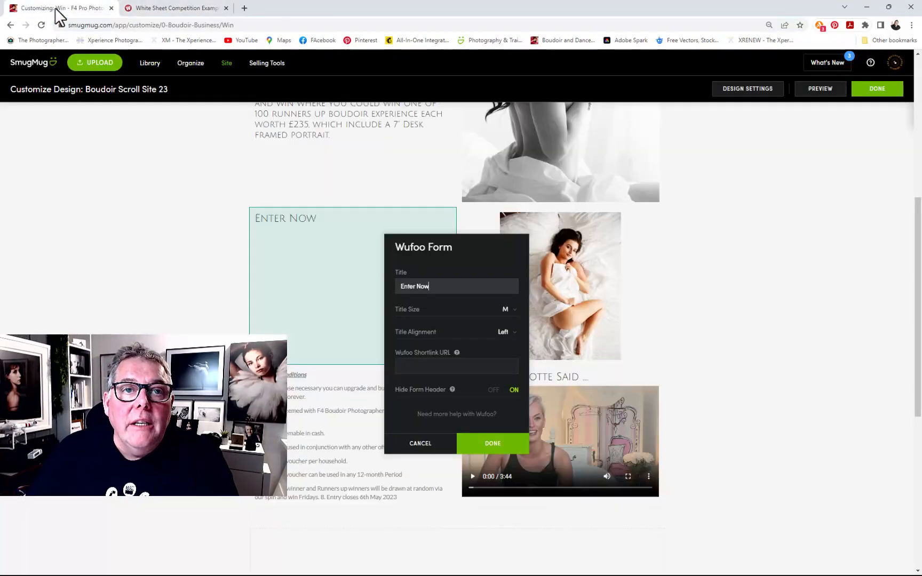
click(426, 365)
key(ctrl+v)
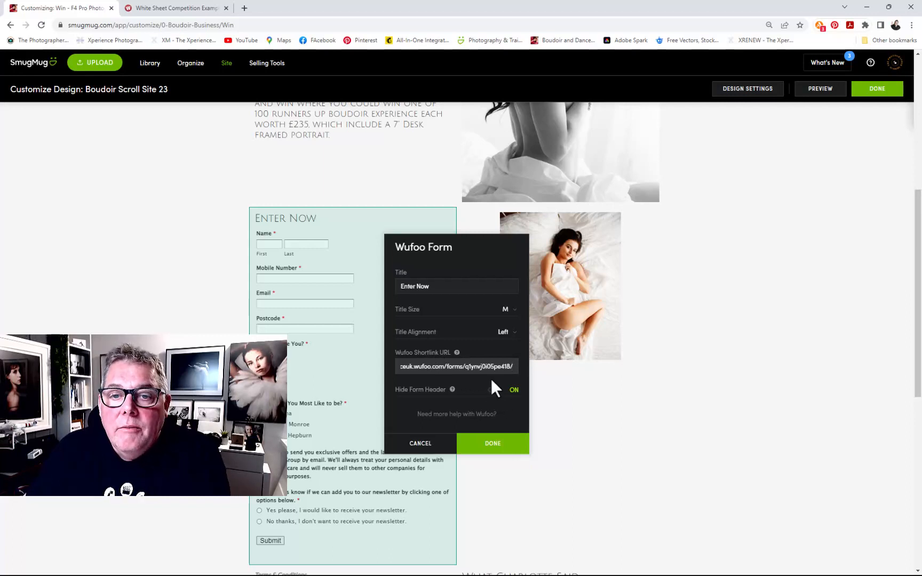
click(511, 314)
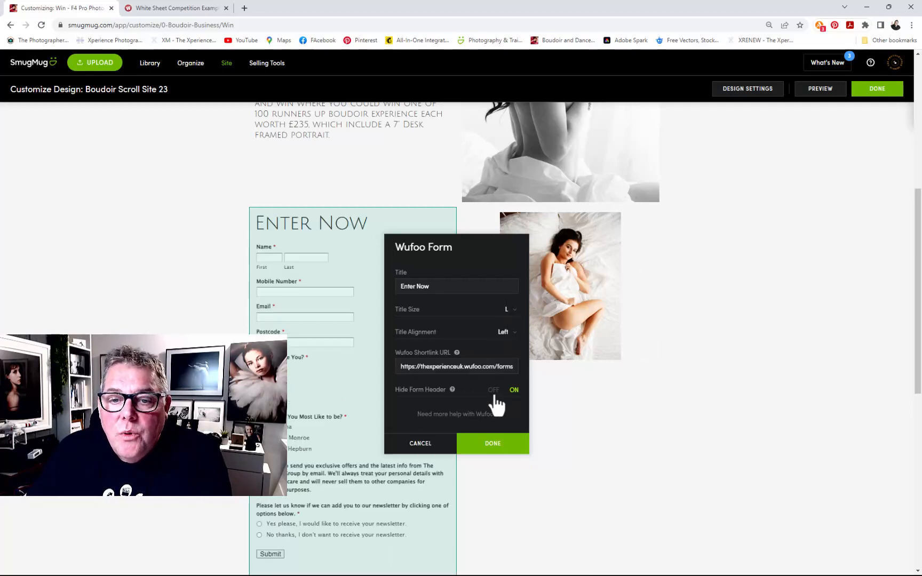
Try showing the form's header in the block, compare it with the page's competition text, and hide the header again
scroll(462, 395, down, 1)
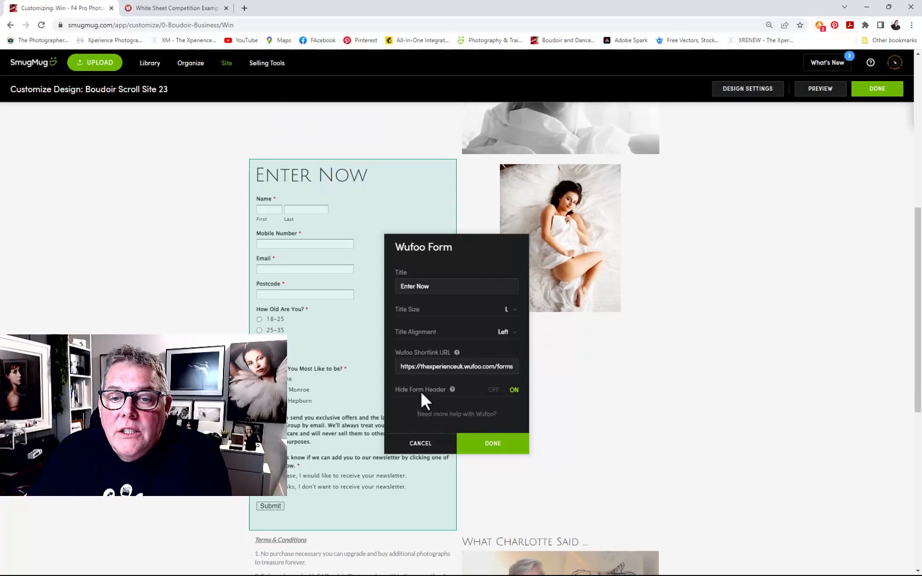
click(495, 392)
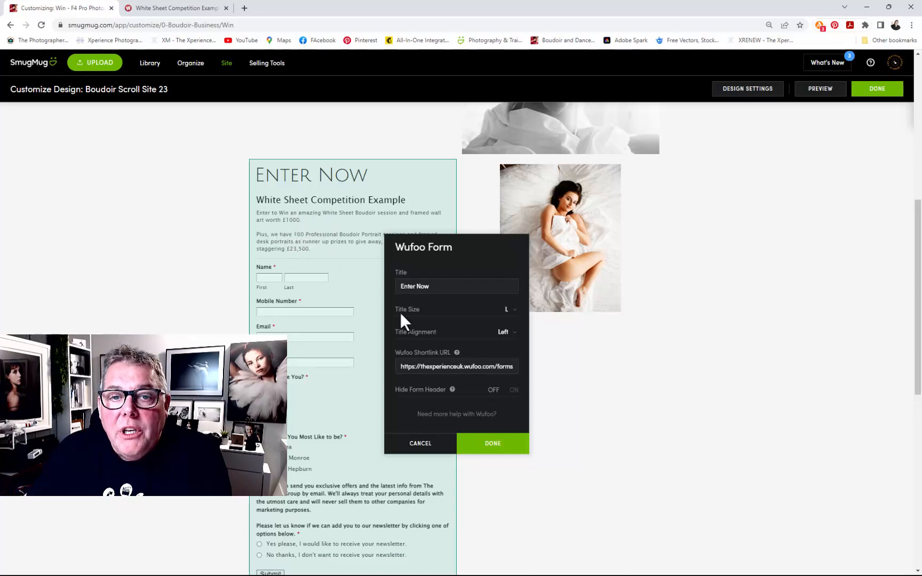
scroll(330, 254, up, 3)
scroll(331, 254, up, 3)
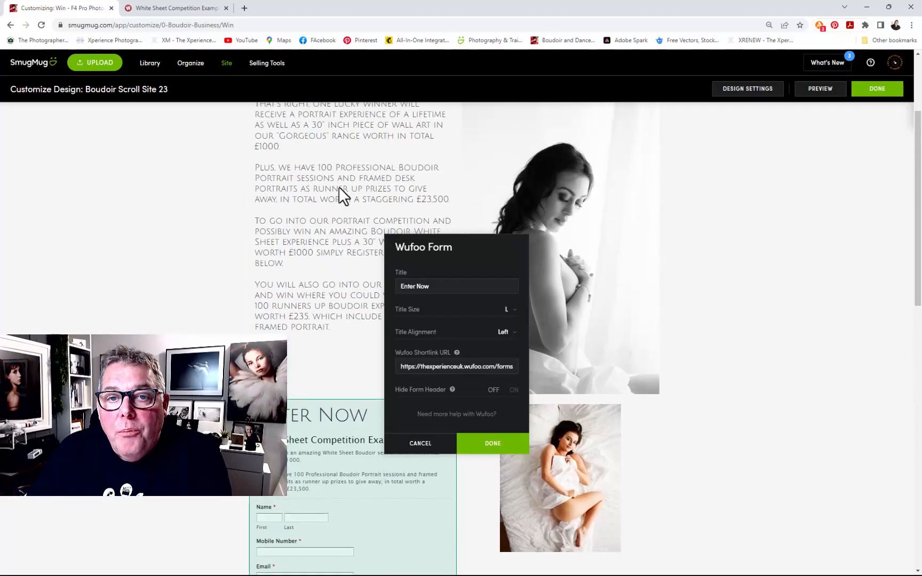
scroll(334, 185, down, 2)
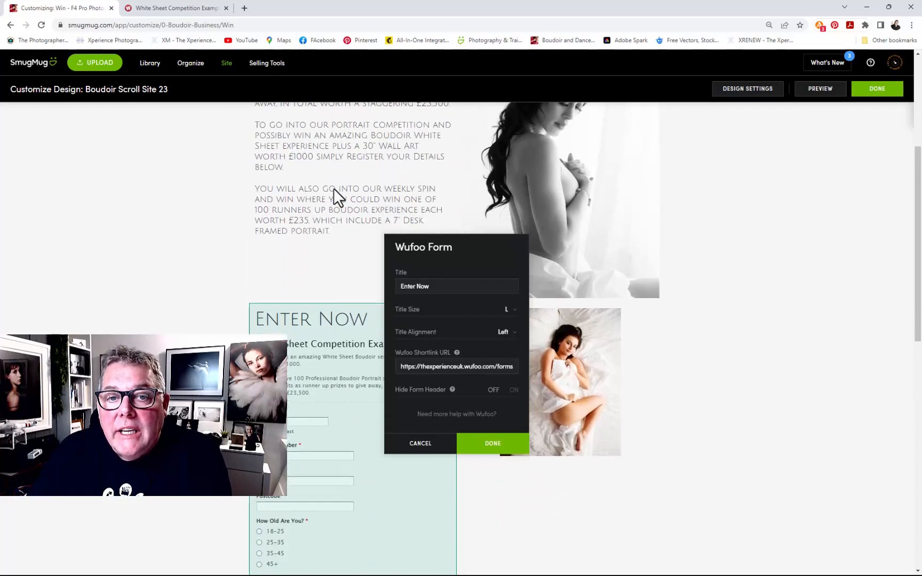
click(514, 390)
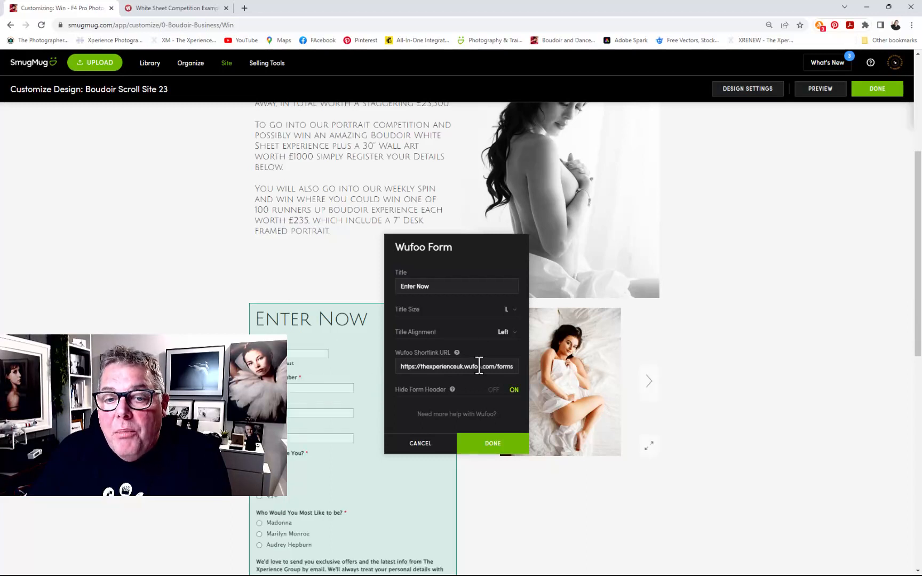
Accept the Wufoo form settings and publish the customized Win page
click(492, 447)
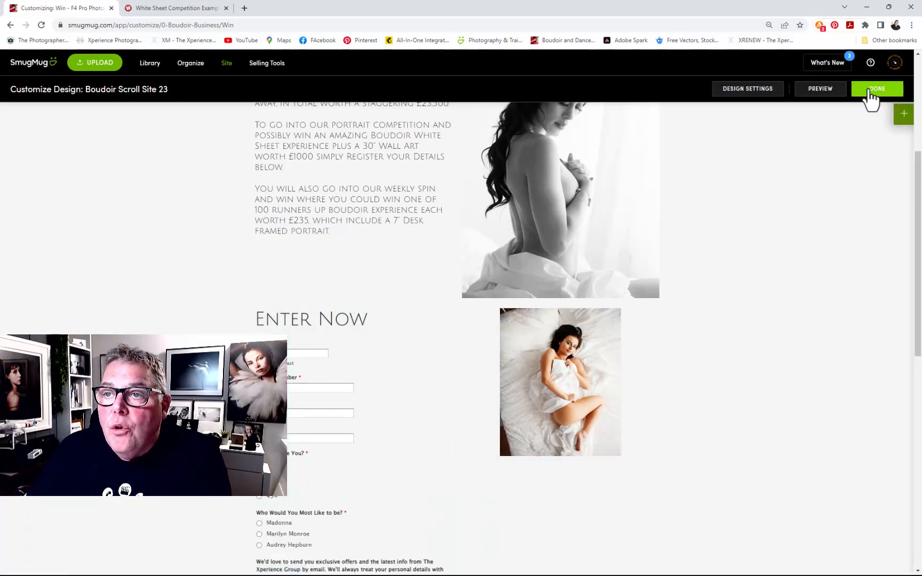
click(874, 91)
click(459, 283)
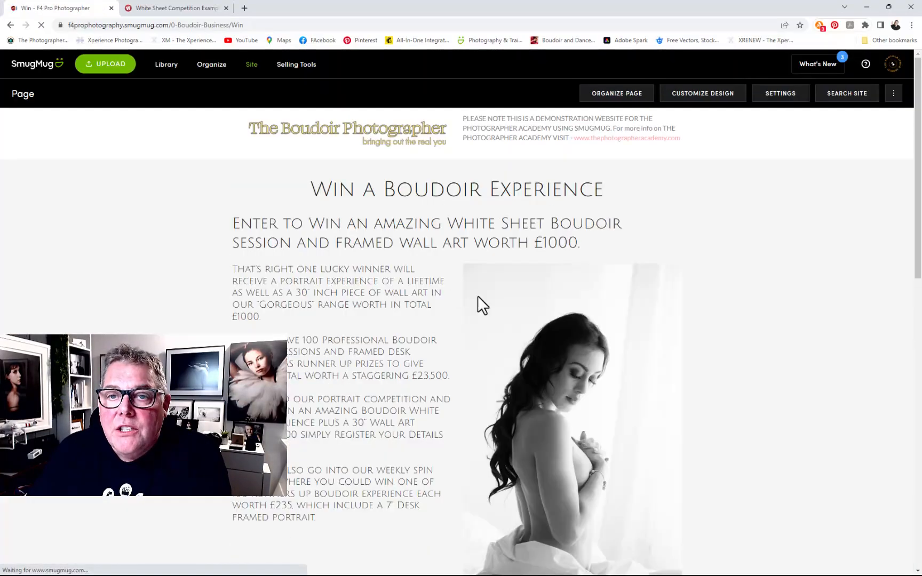
Review the embedded Enter Now form on the published Win page and switch to the standalone White Sheet Competition Example form
scroll(762, 487, down, 5)
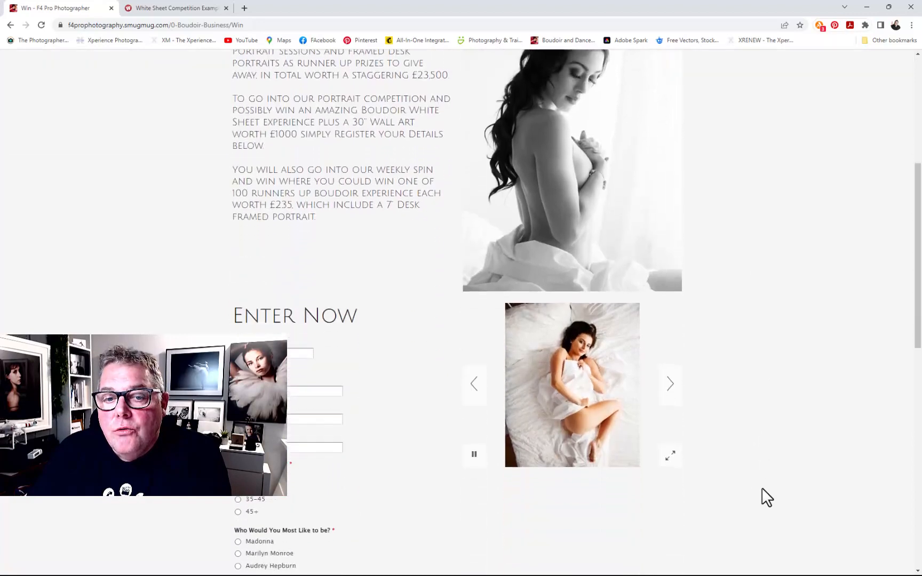
scroll(761, 498, down, 2)
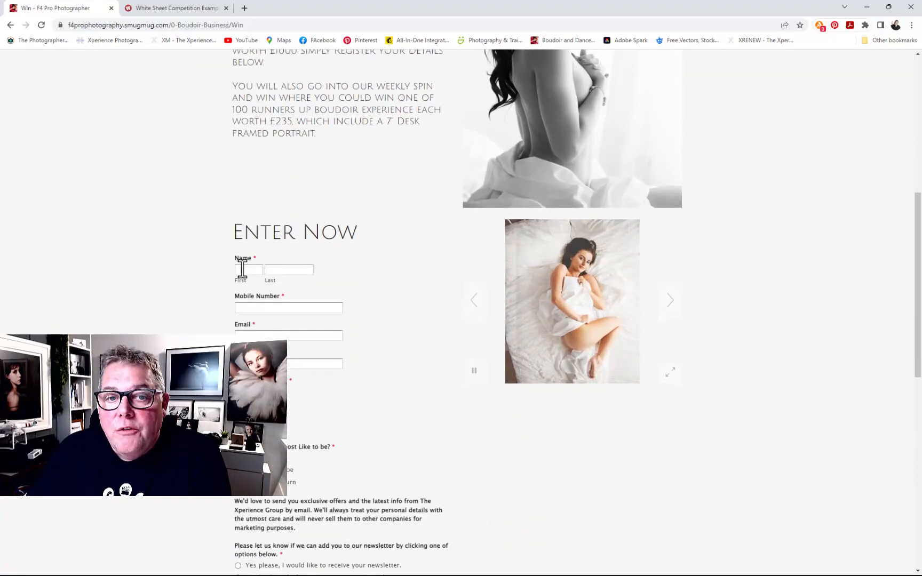
click(159, 8)
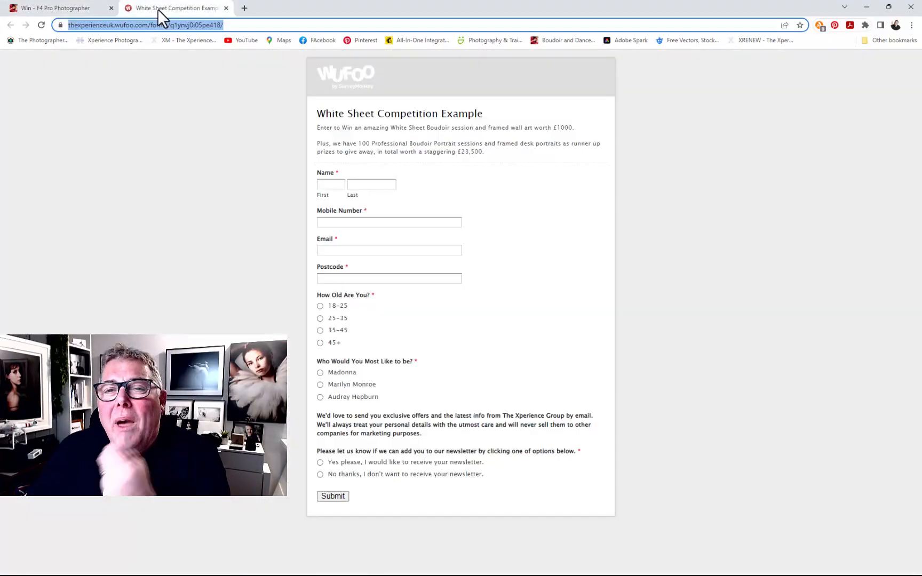